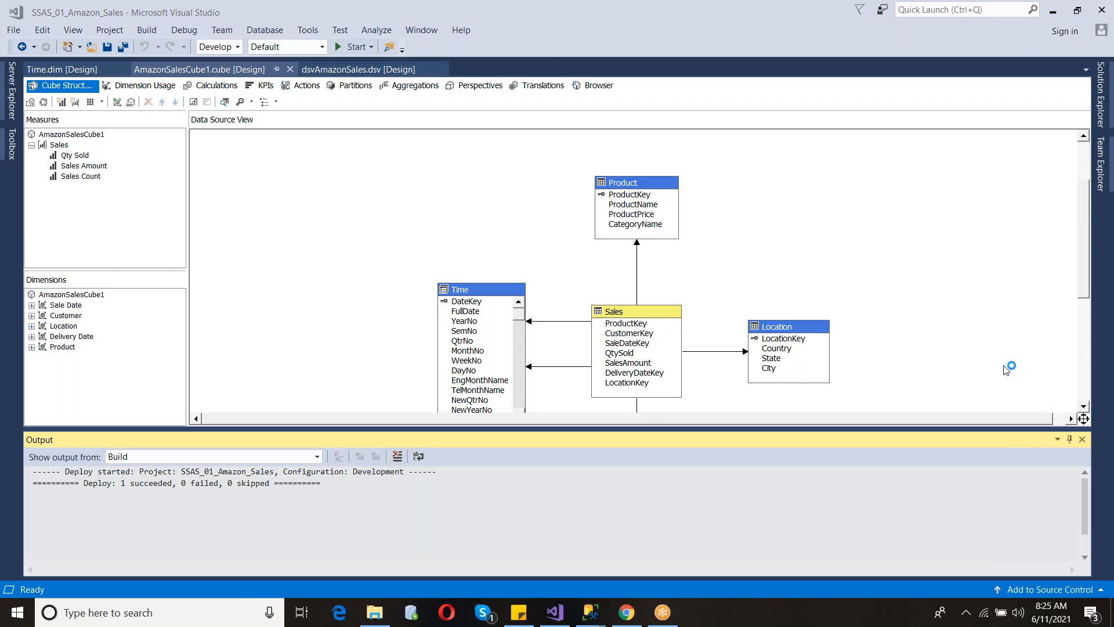
- Process the AmazonSalesCubeDB database of the SSAS_01_Amazon_Sales project with the Process Full option
click(1102, 100)
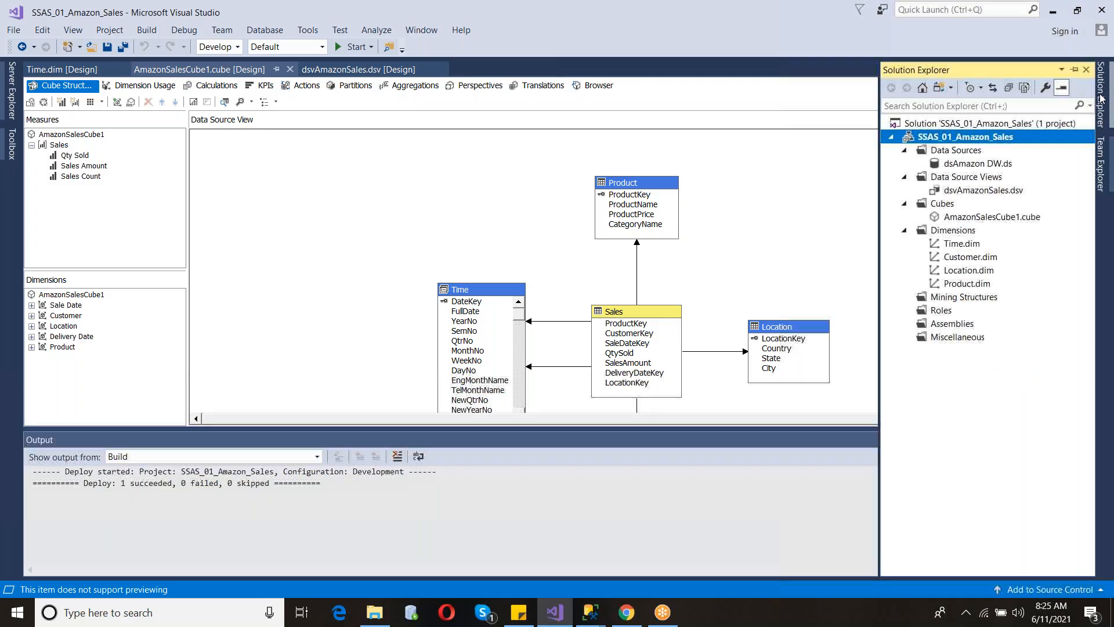
right_click(925, 139)
click(760, 201)
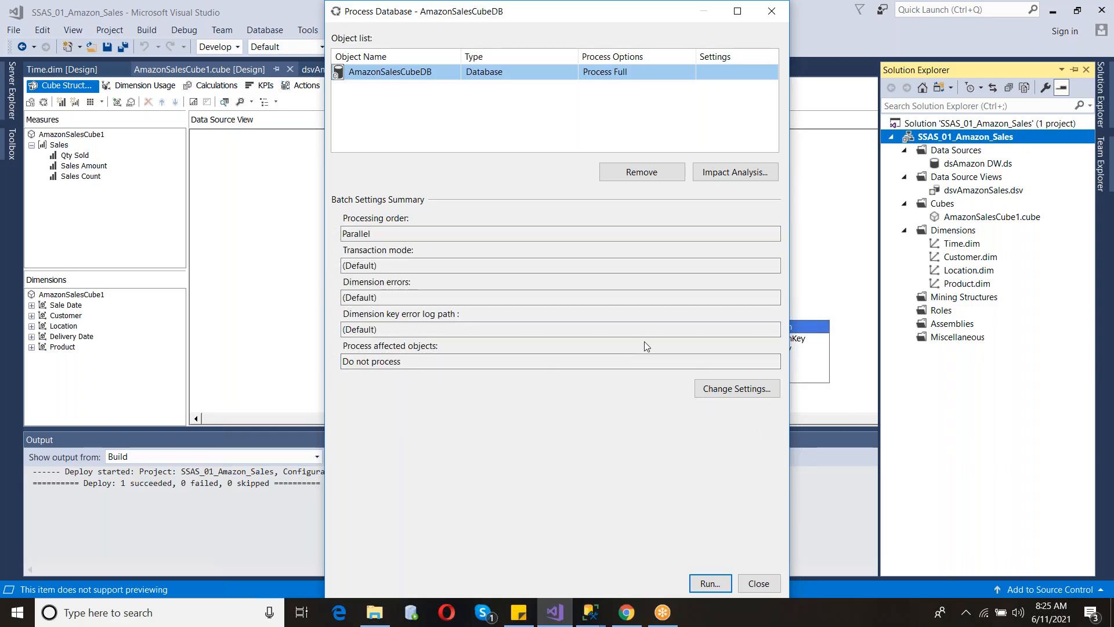
click(413, 494)
click(853, 450)
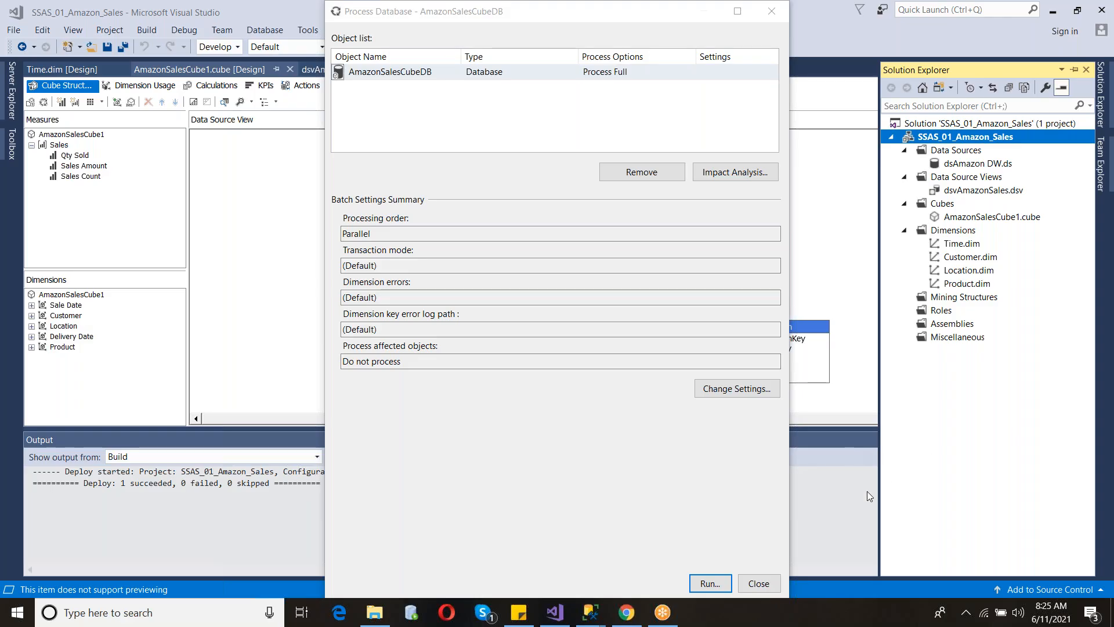
click(709, 582)
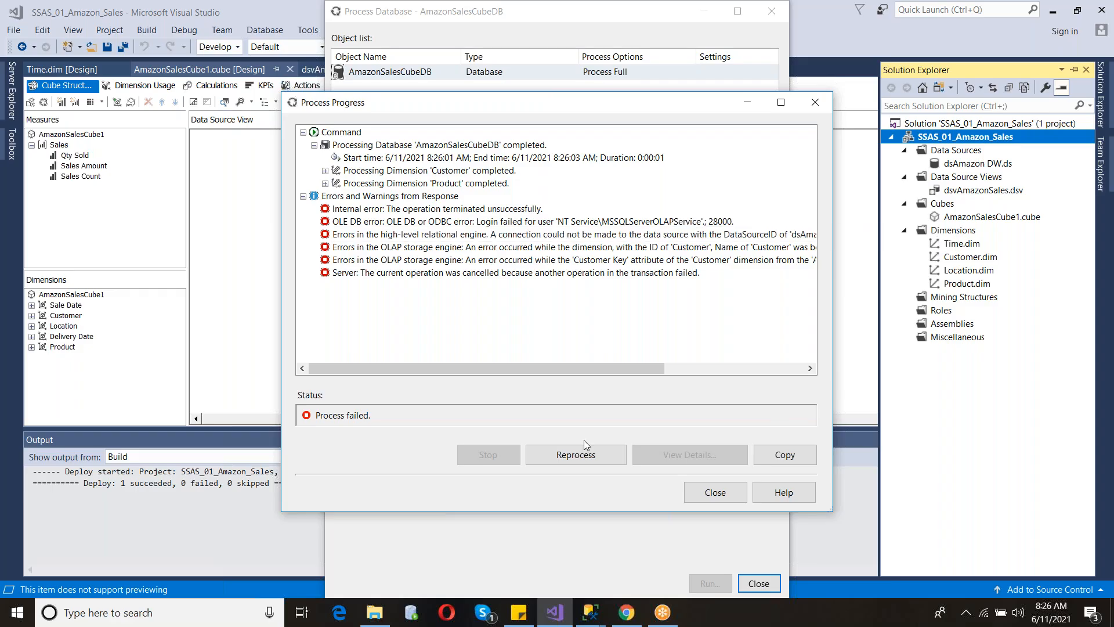
- Copy the processing report with its login error and paste it into a new Notepad document
click(682, 222)
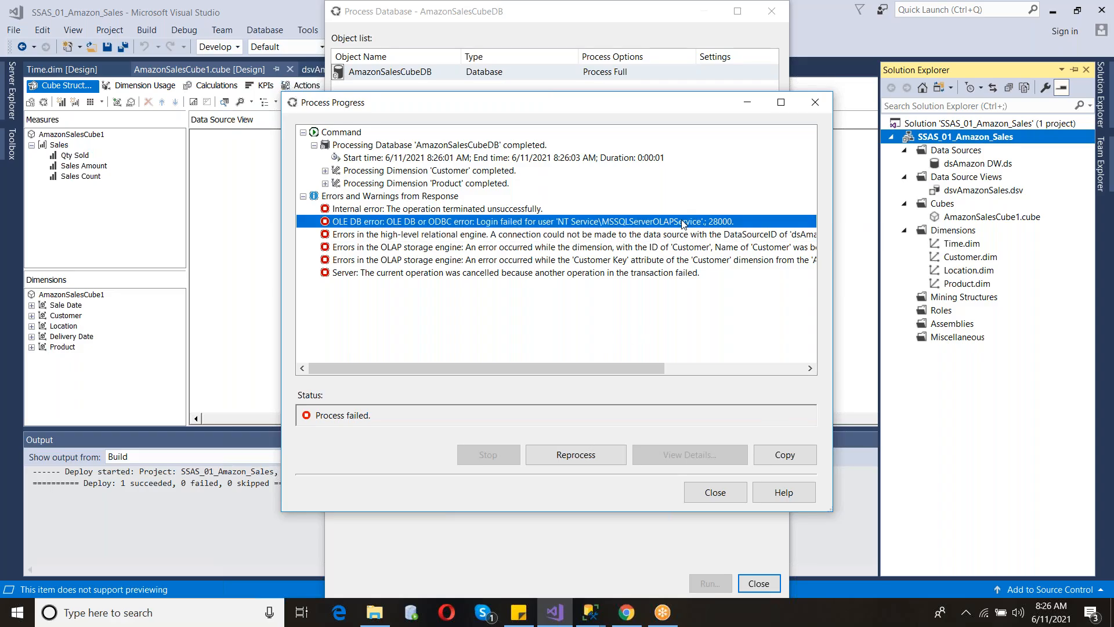
click(796, 455)
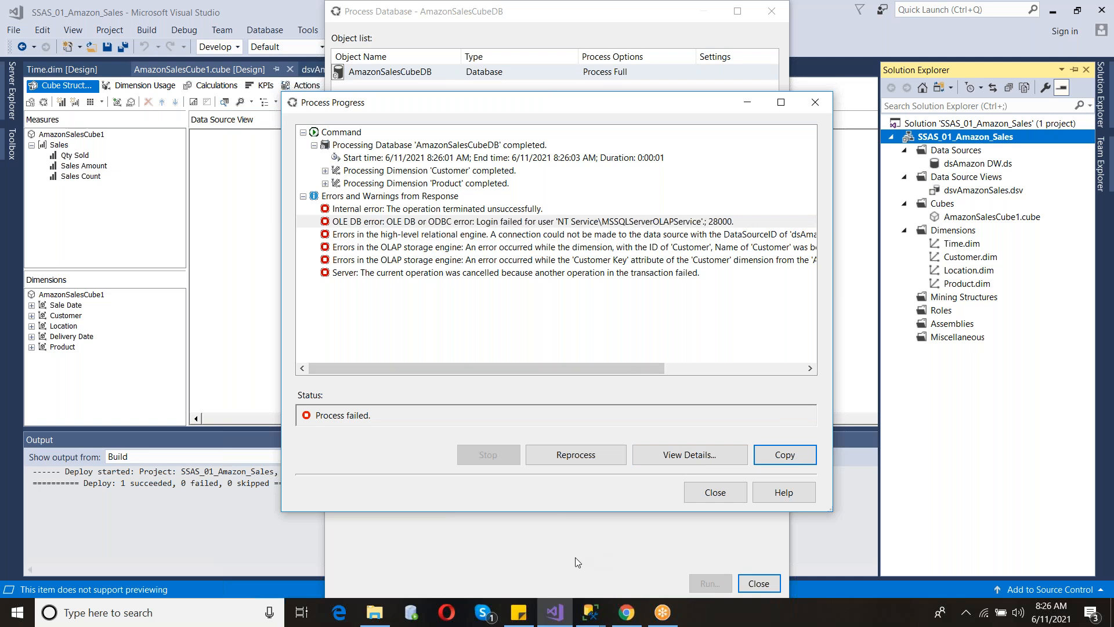
click(57, 614)
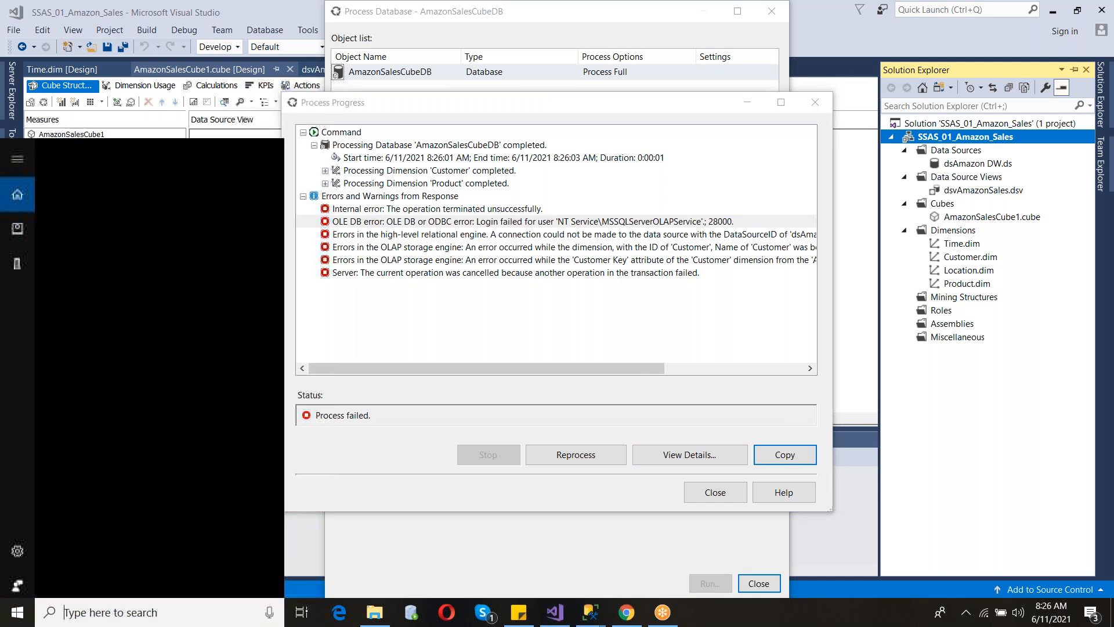
text(NPY)
key(BackSpace)
key(BackSpace)
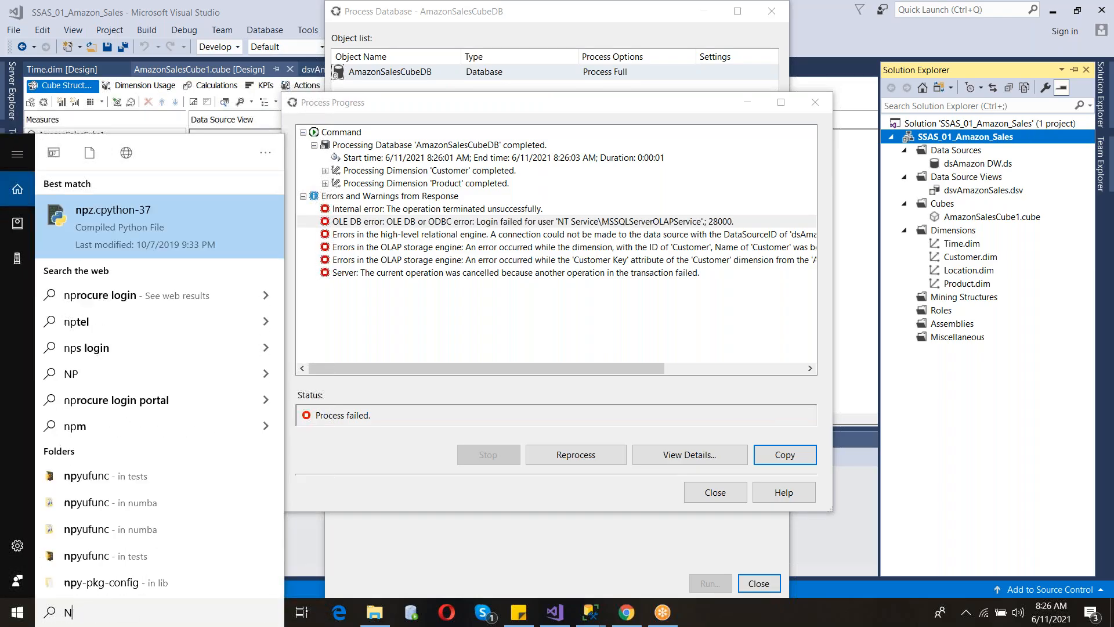
text(OTEPAD)
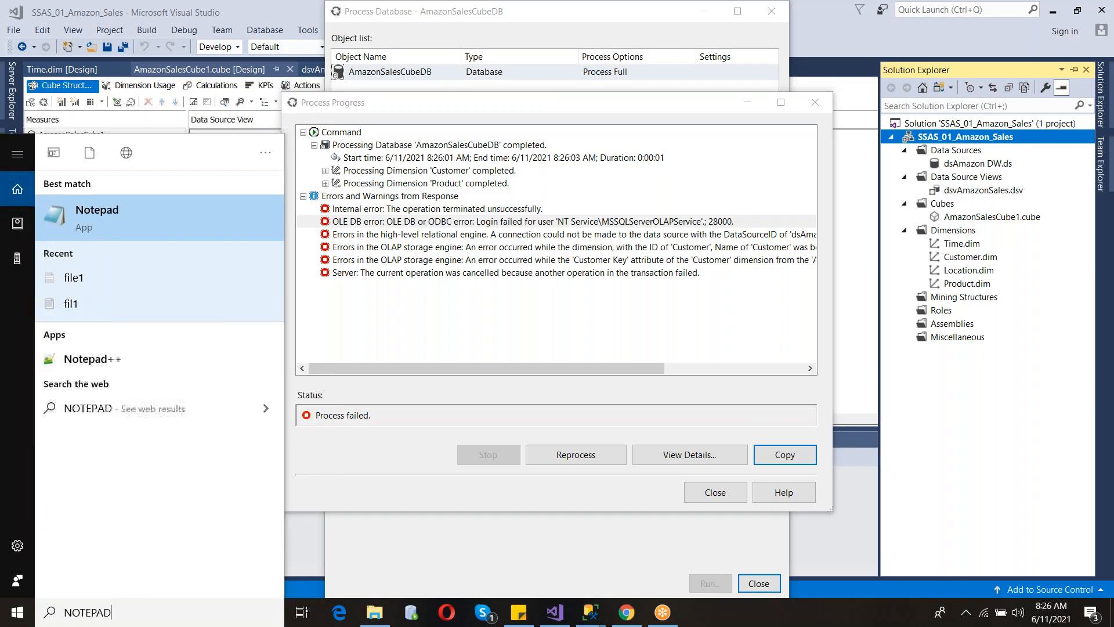
key(Return)
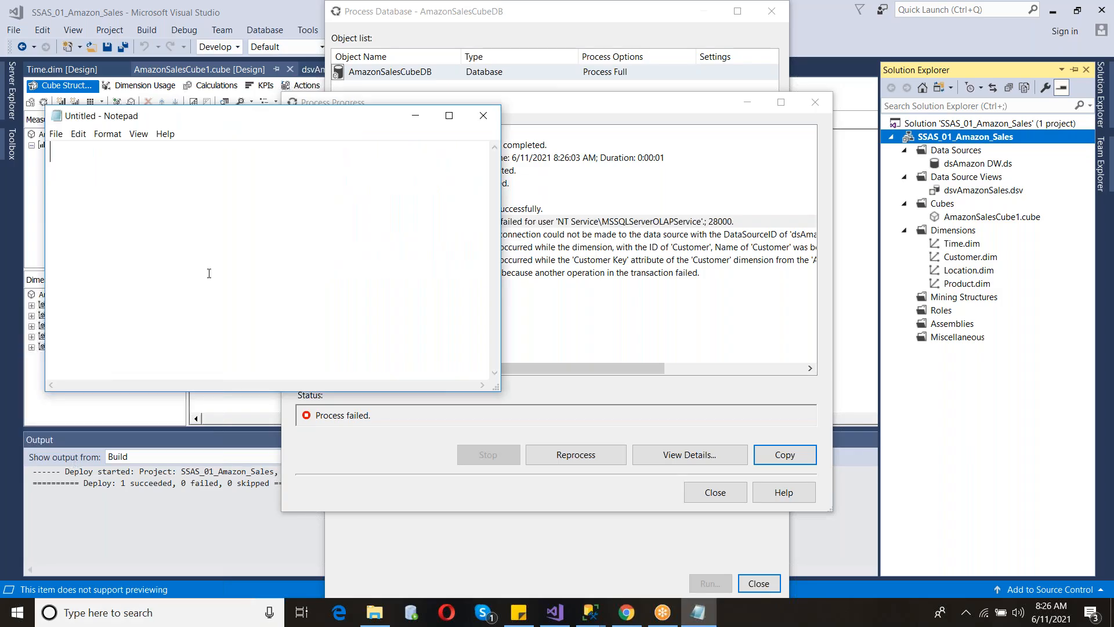
key(ctrl+v)
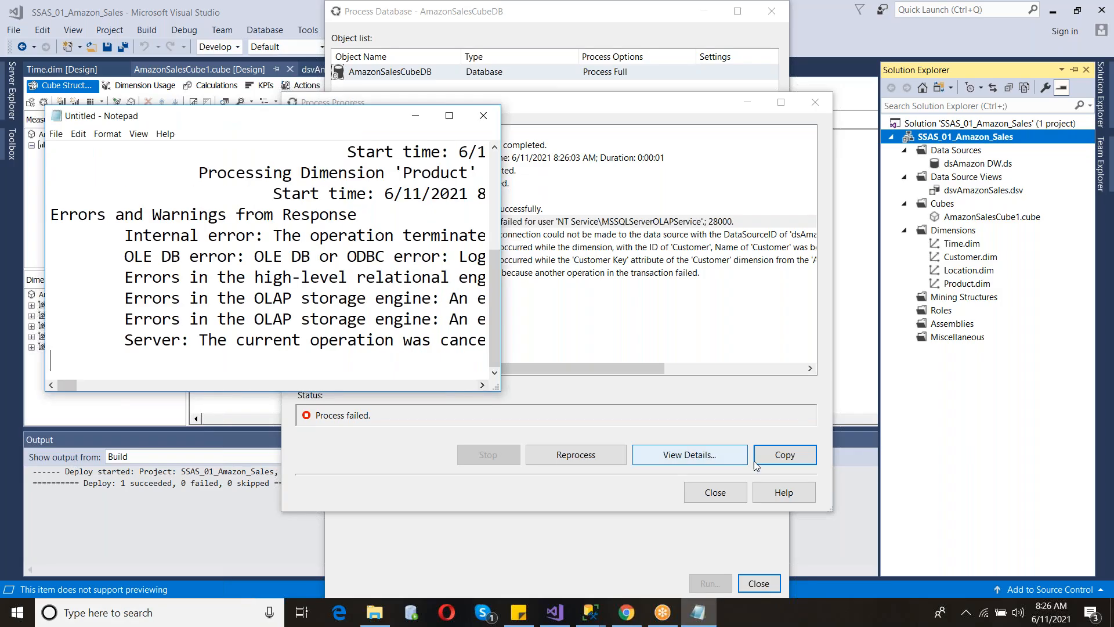
- Close the Process Progress report and maximize the Notepad window containing the copied errors
click(705, 492)
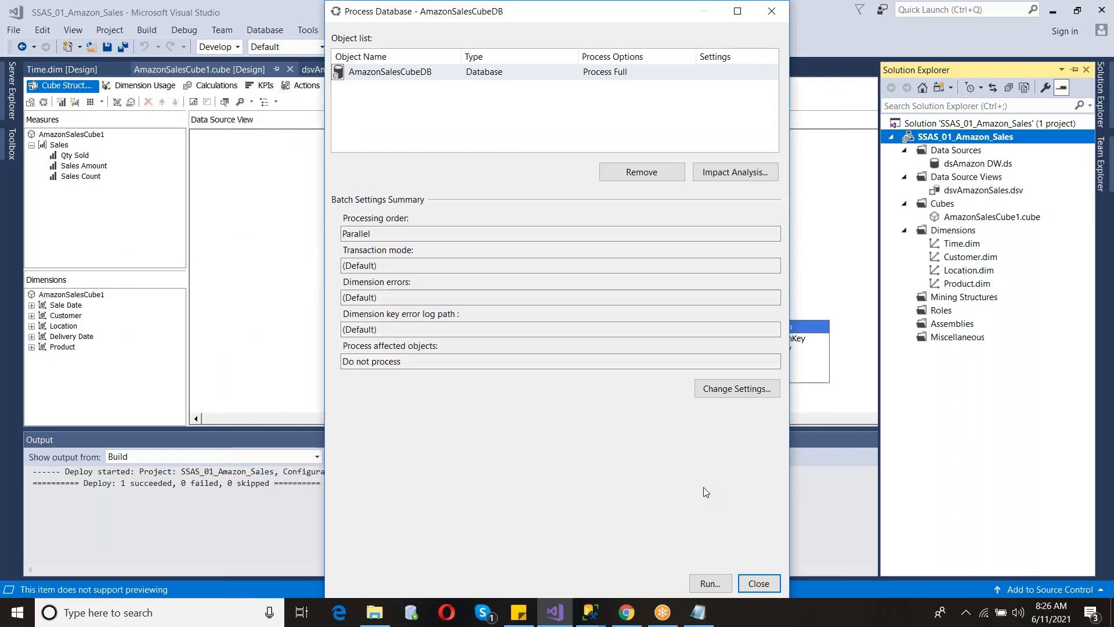
click(697, 612)
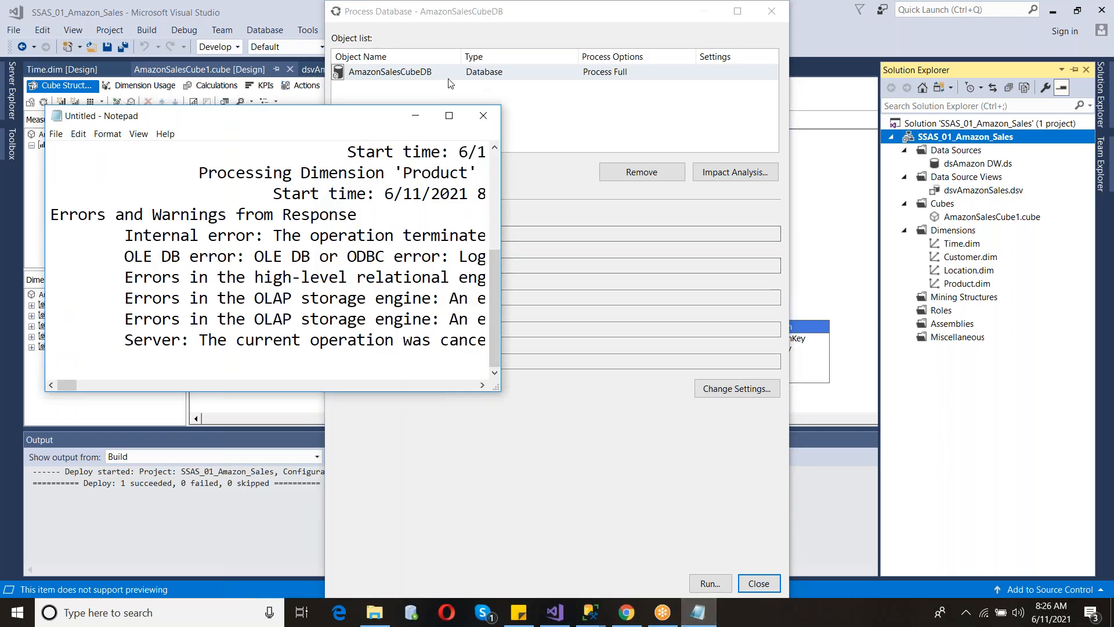
click(448, 115)
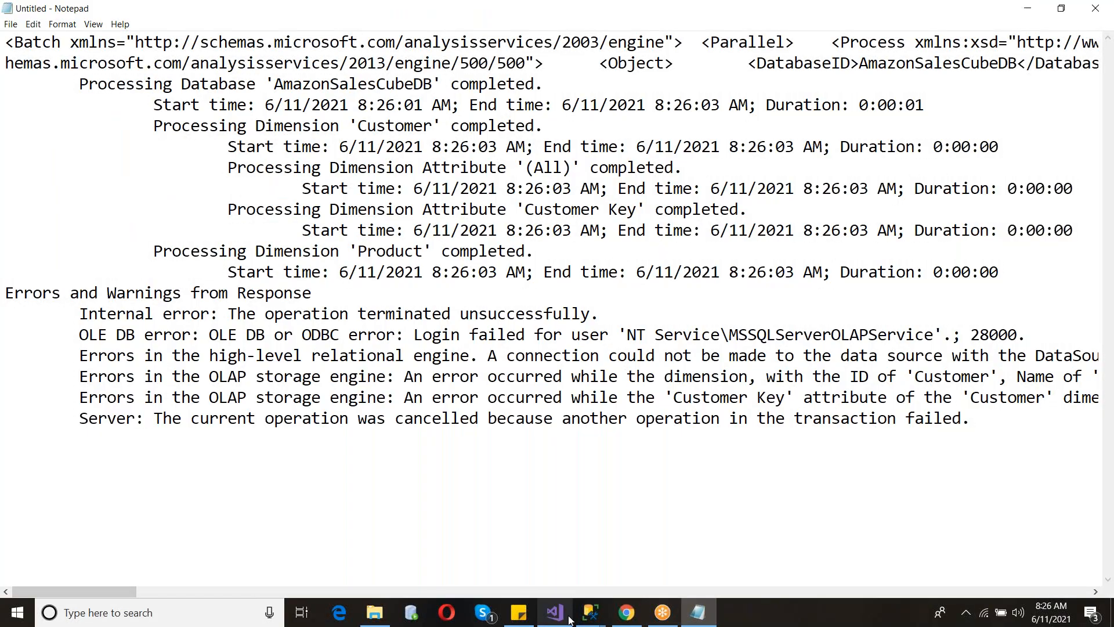
- Switch to SQL Server Management Studio and add two line breaks after the FactSales query
click(587, 615)
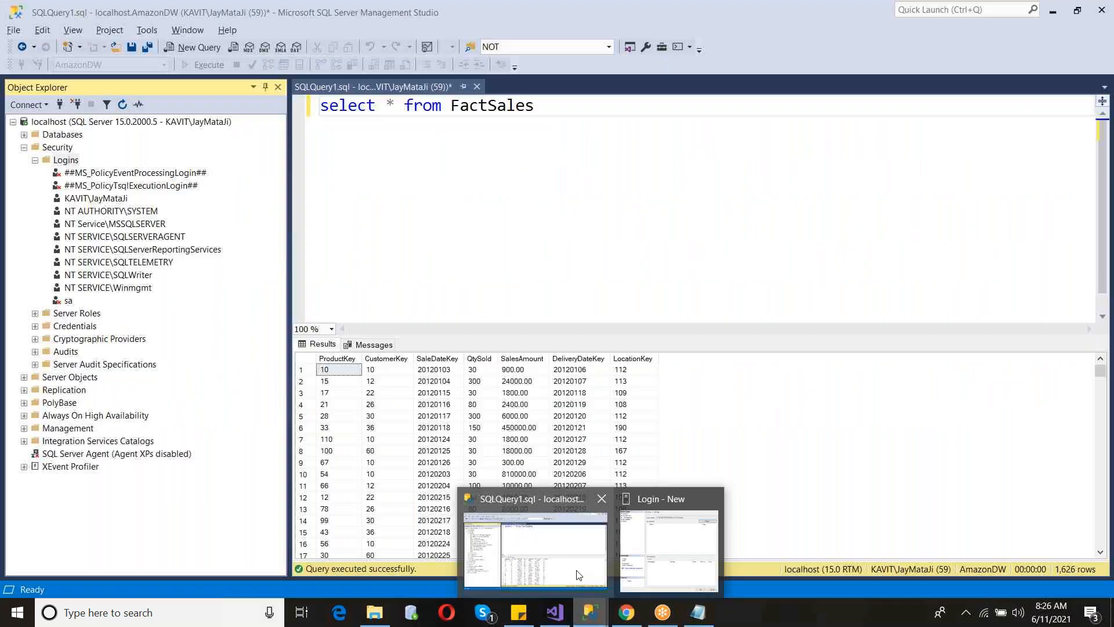
click(579, 464)
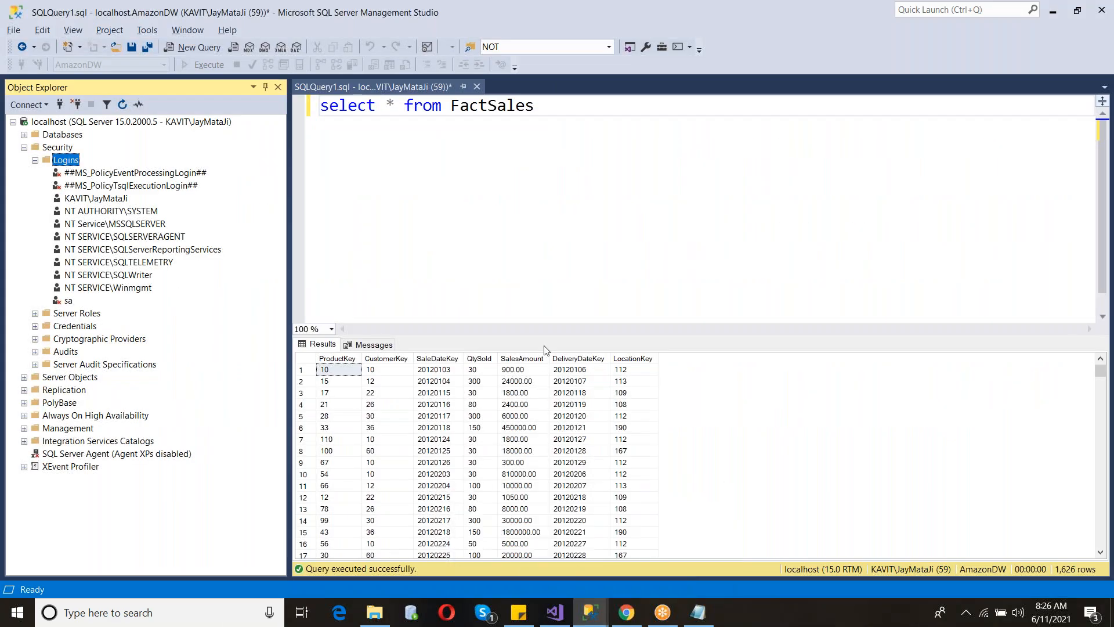
click(547, 256)
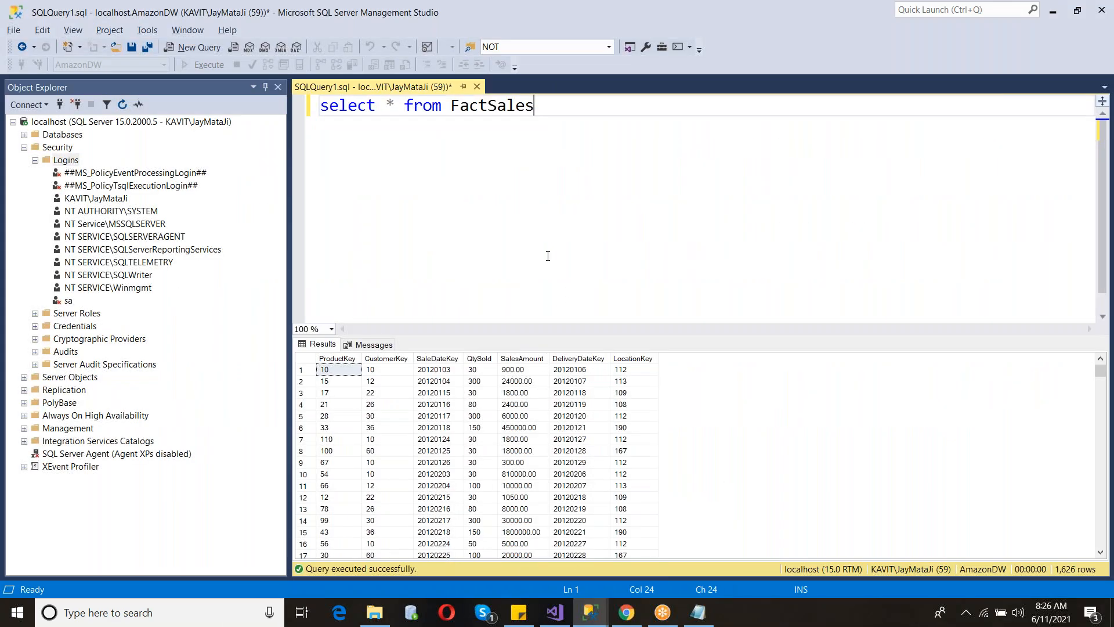
key(Return)
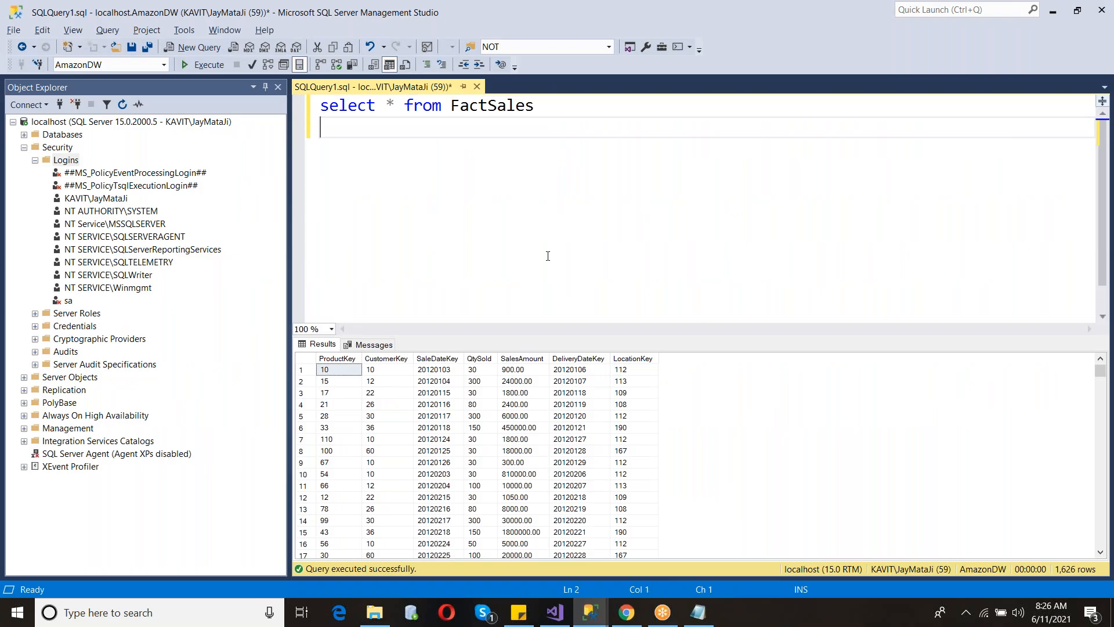
key(Return)
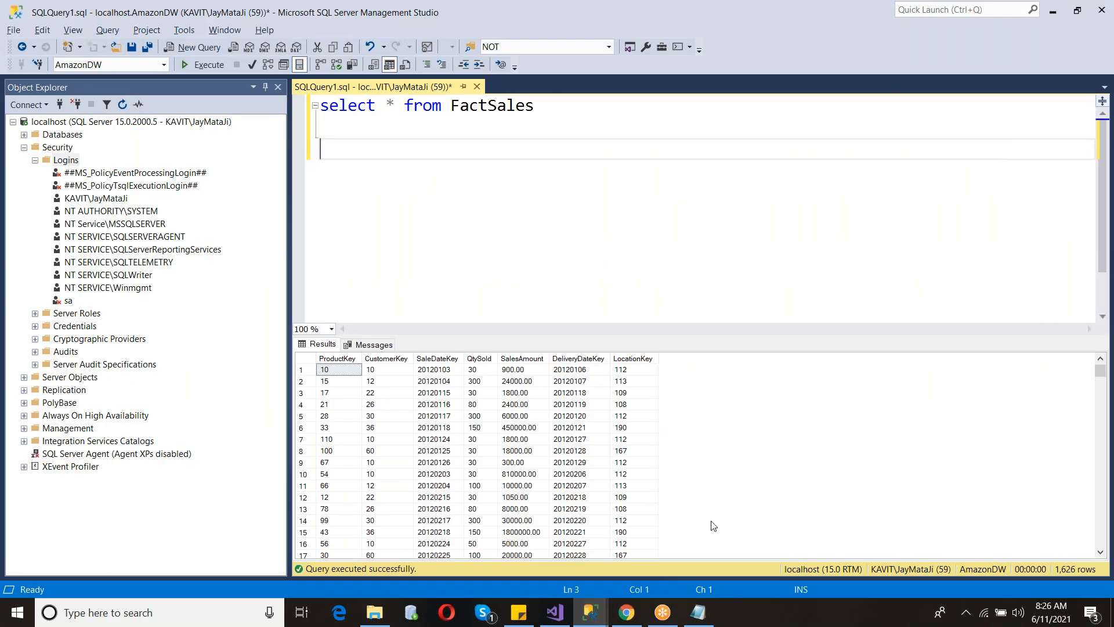
- Copy the account name NT Service\MSSQLServerOLAPService from the login error in Notepad and return to SQL Server Management Studio
click(698, 612)
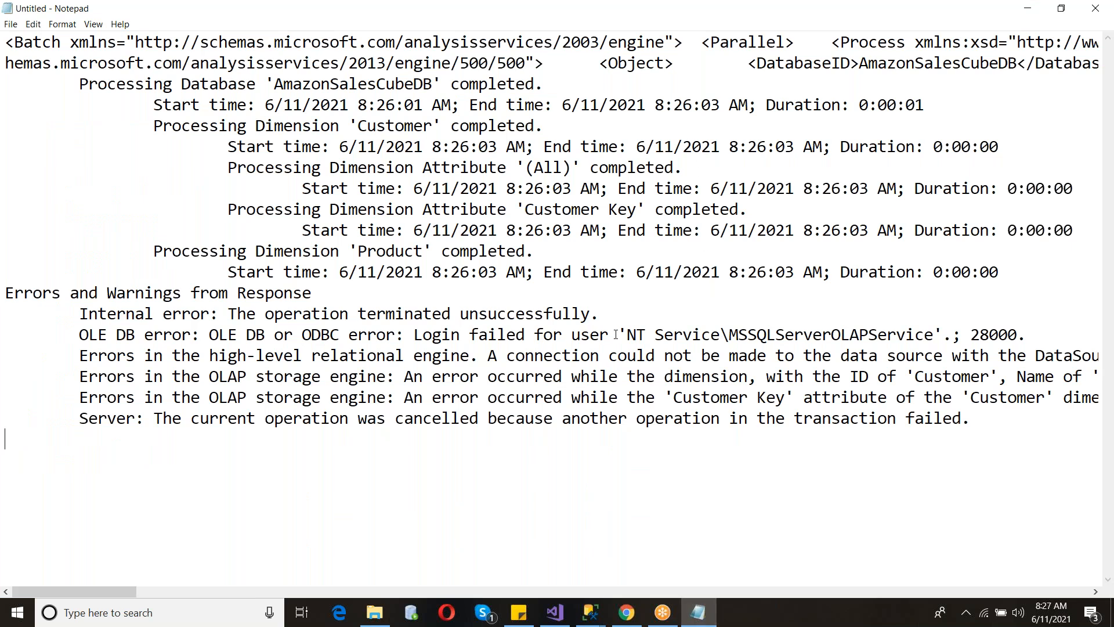
drag(626, 334, 937, 339)
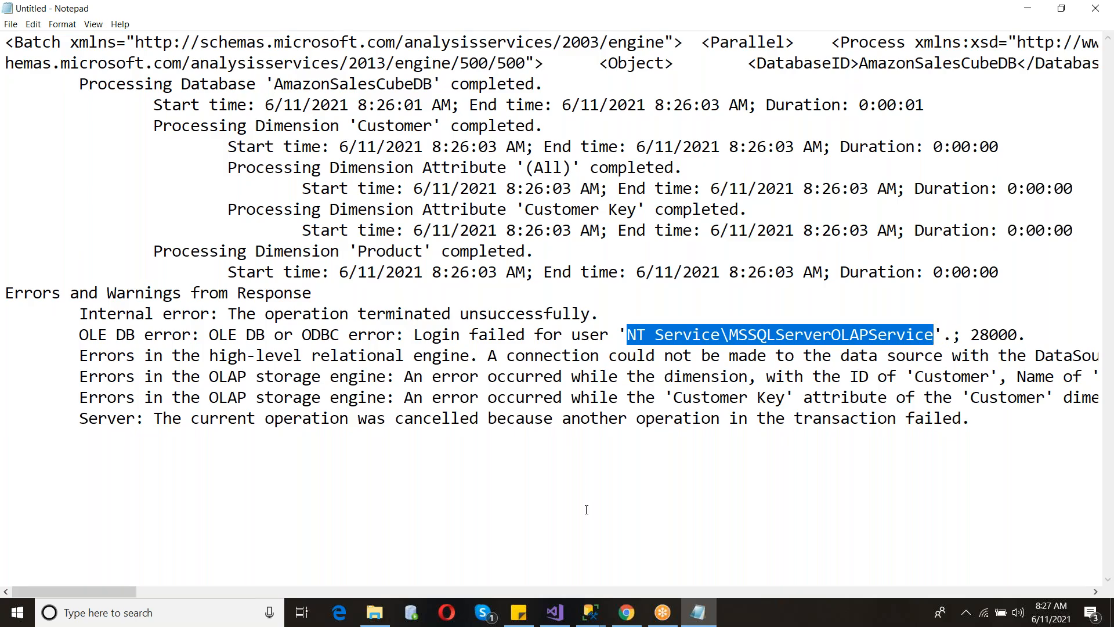
click(592, 612)
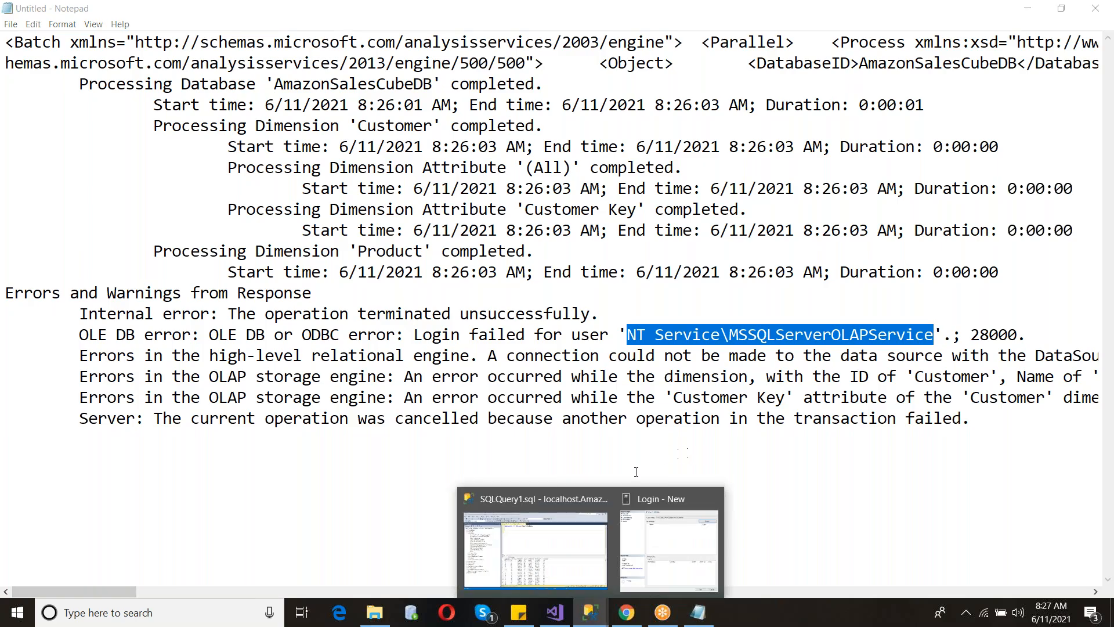
click(535, 548)
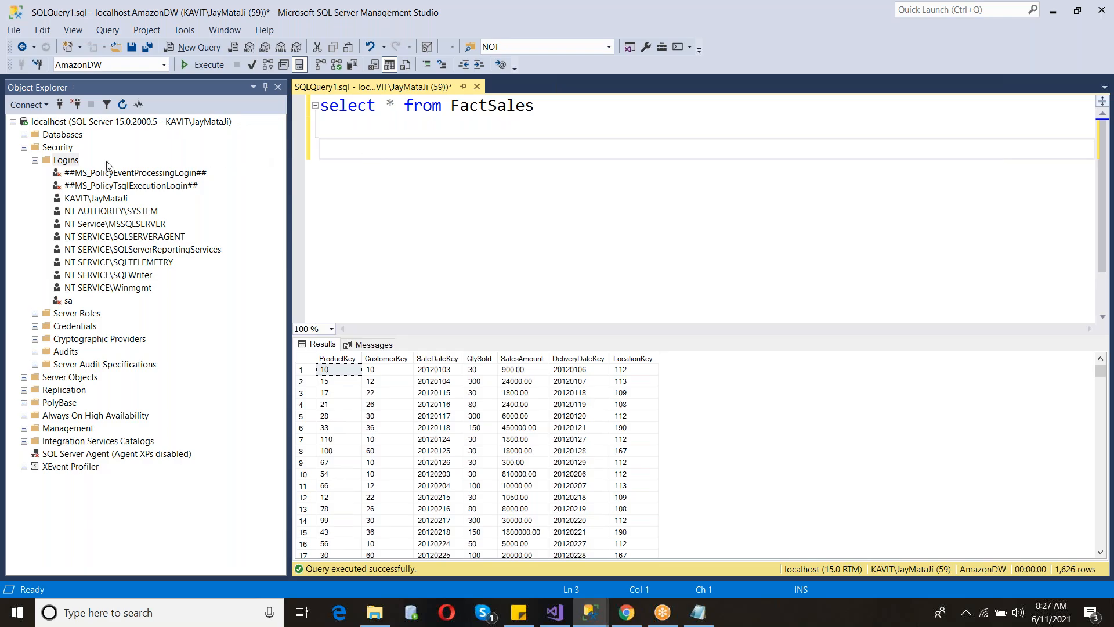
- Start a new server login with Windows authentication and assign it the verified account NT Service\MSSQLServerOLAPService
click(70, 165)
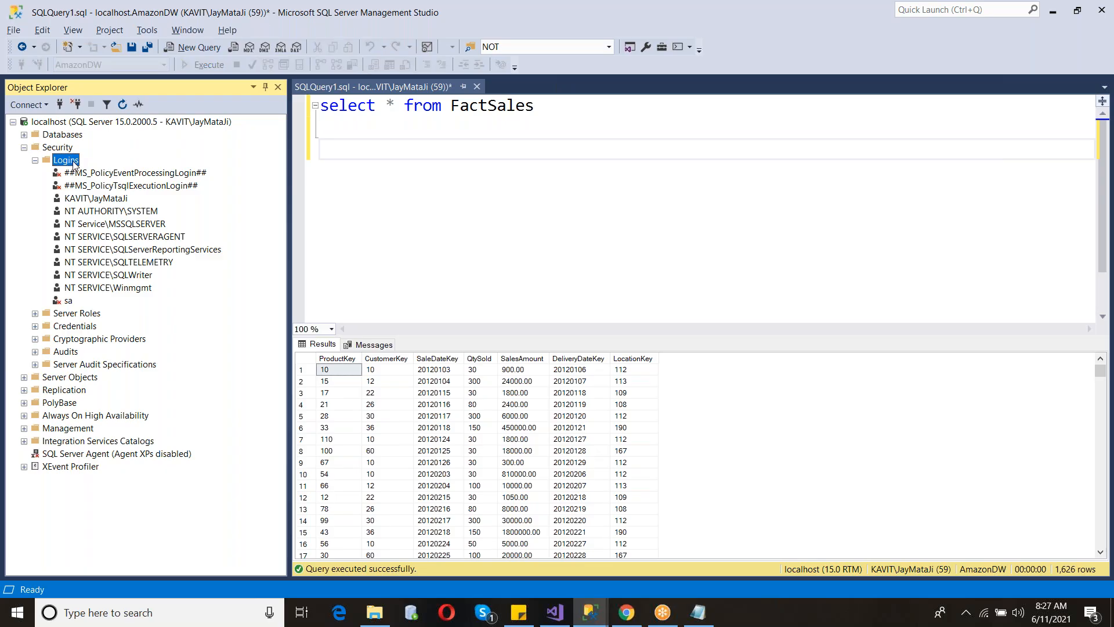
right_click(74, 162)
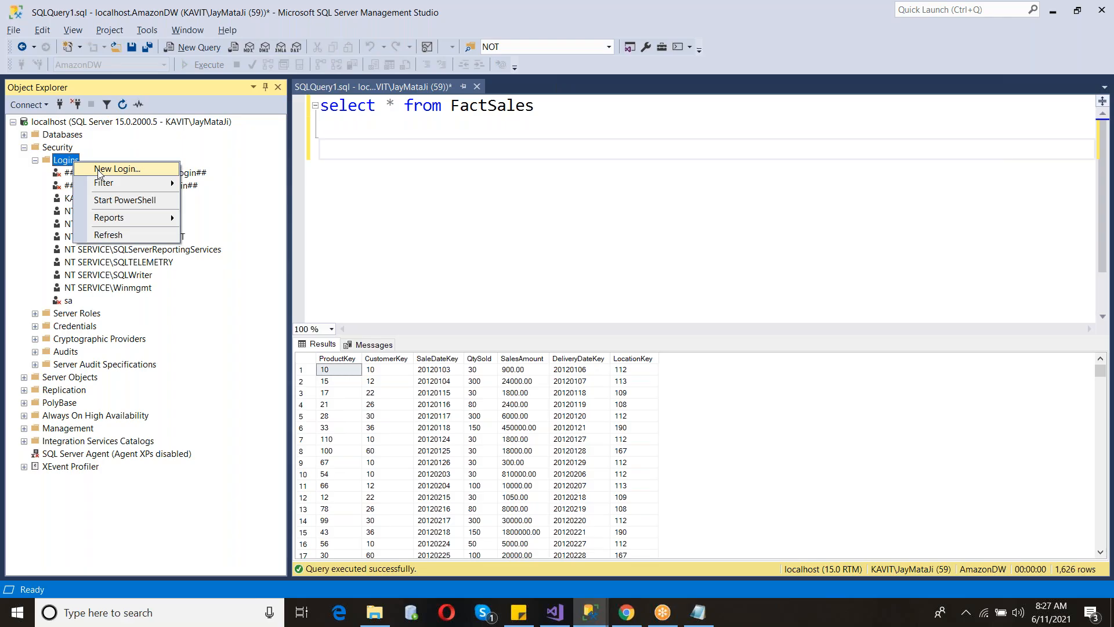
click(99, 169)
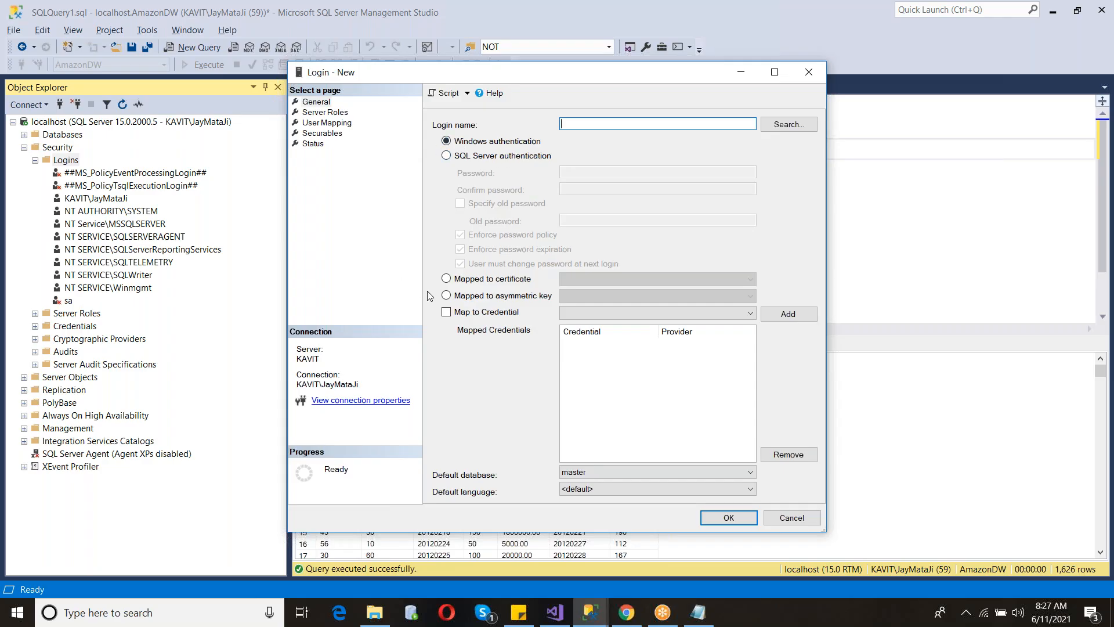
click(787, 125)
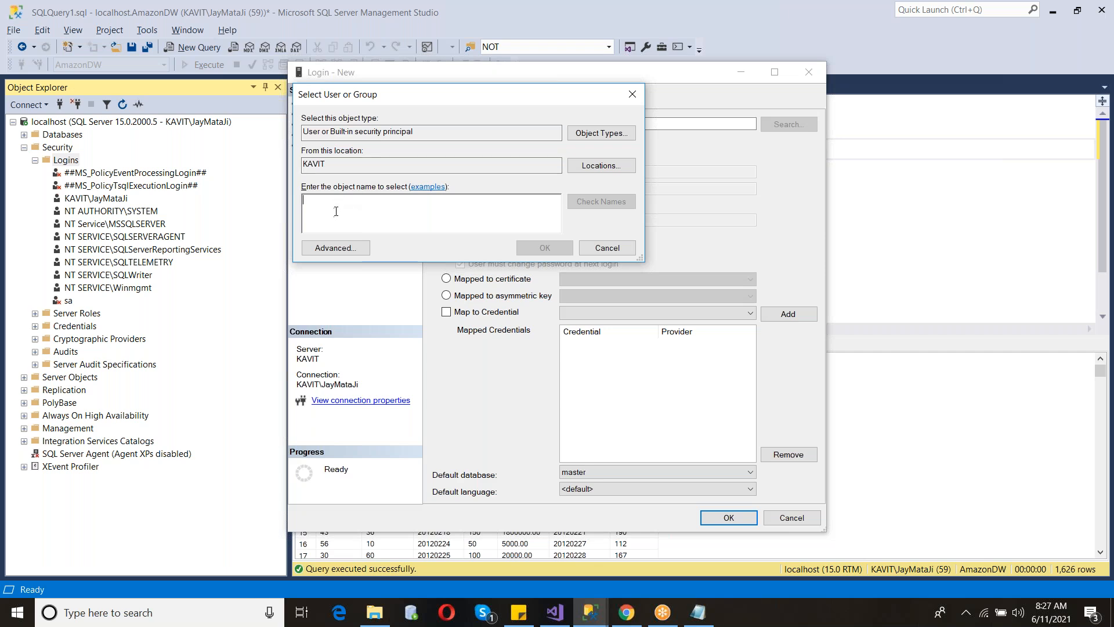
text(NT Service\MSSQLServerOLAPService)
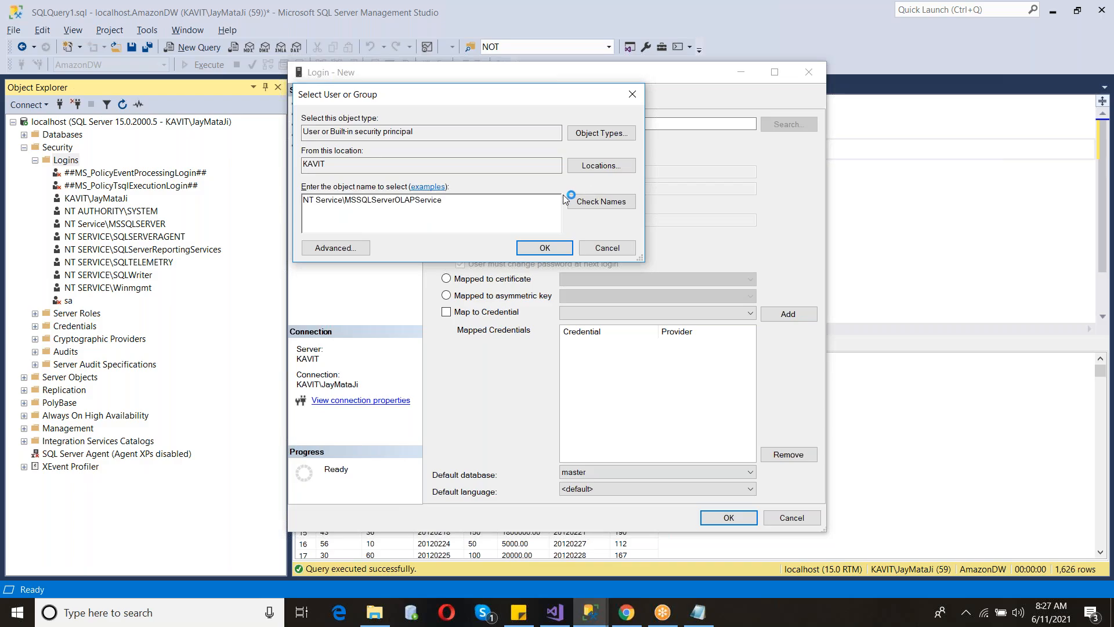
click(583, 203)
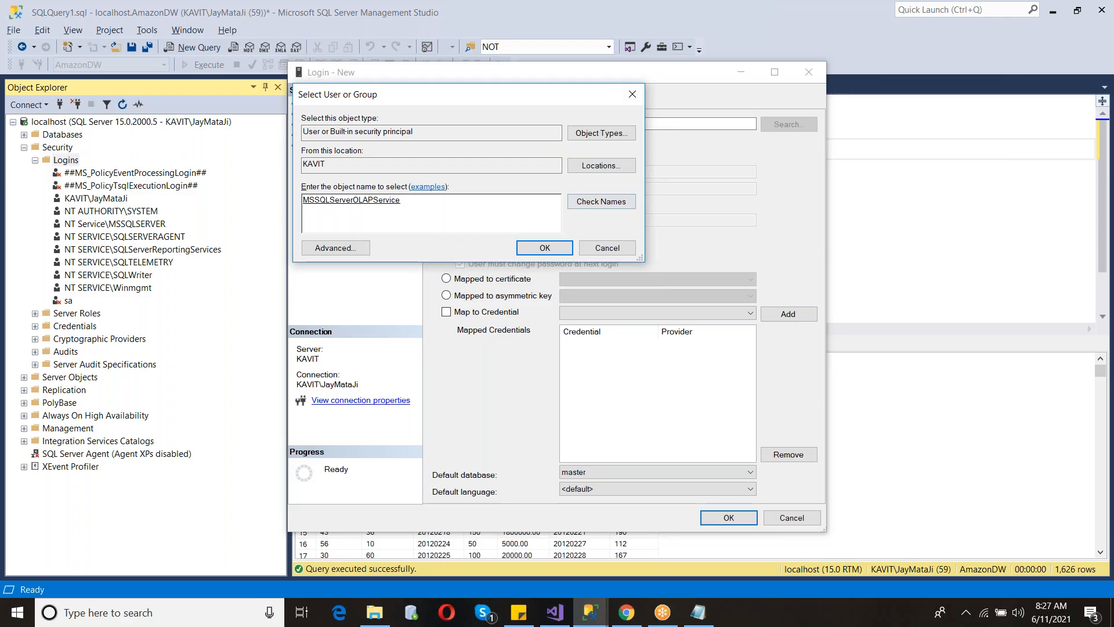
click(558, 244)
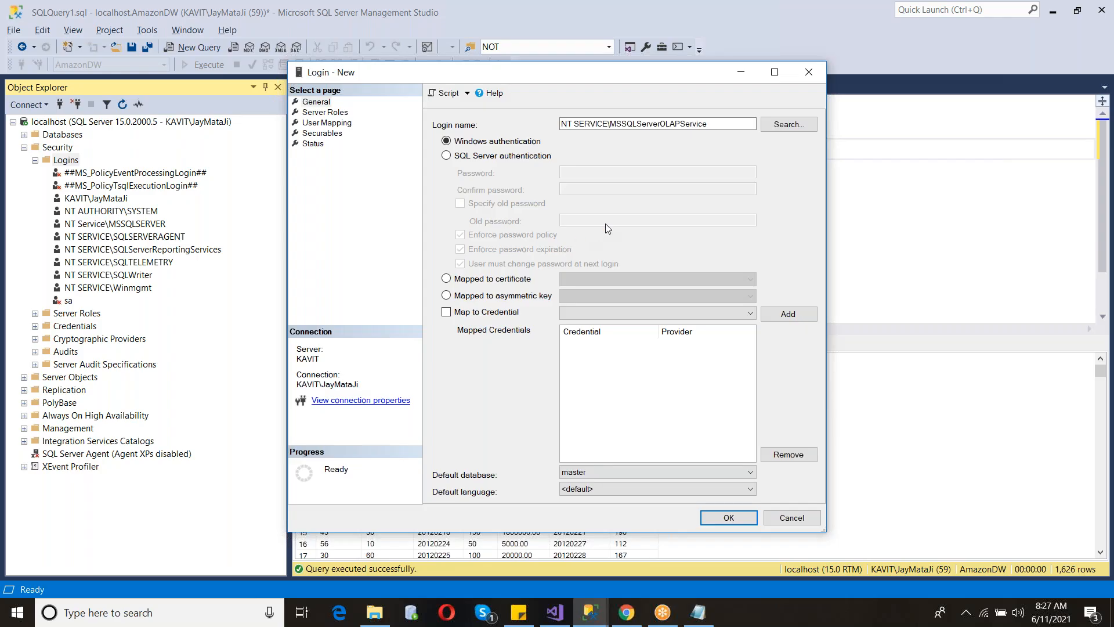
- Grant the new login the sysadmin server role and create it
click(344, 114)
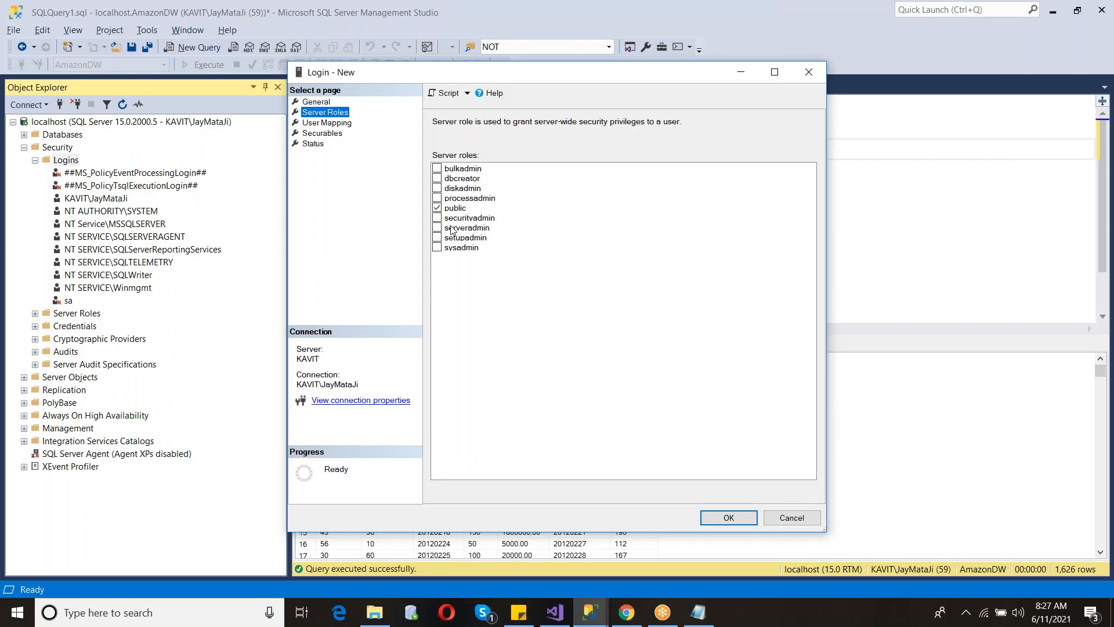
click(437, 249)
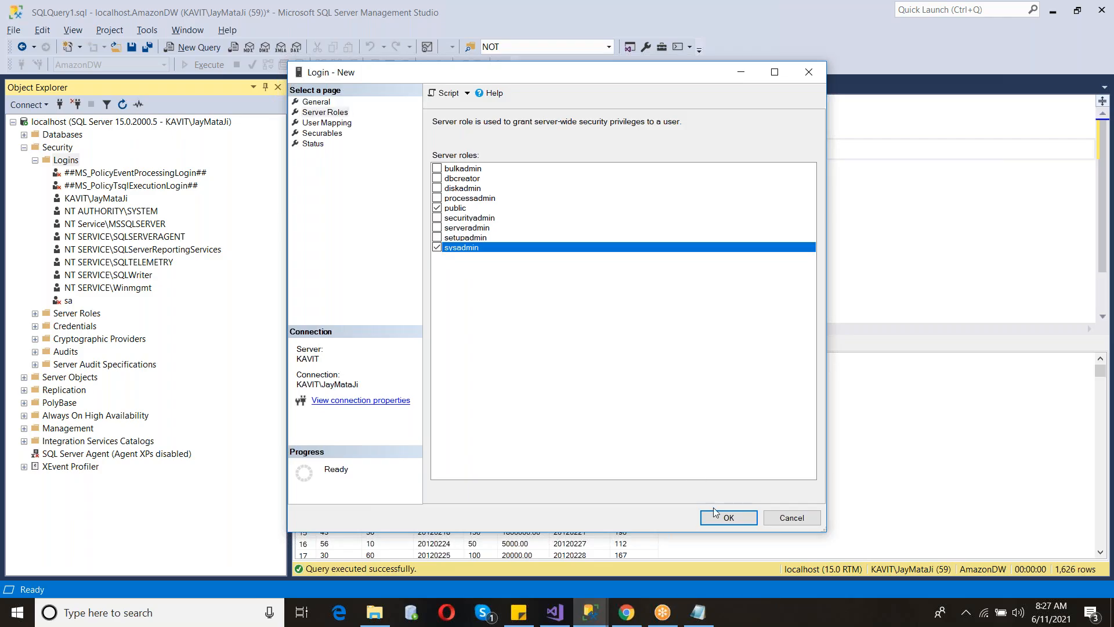
click(728, 517)
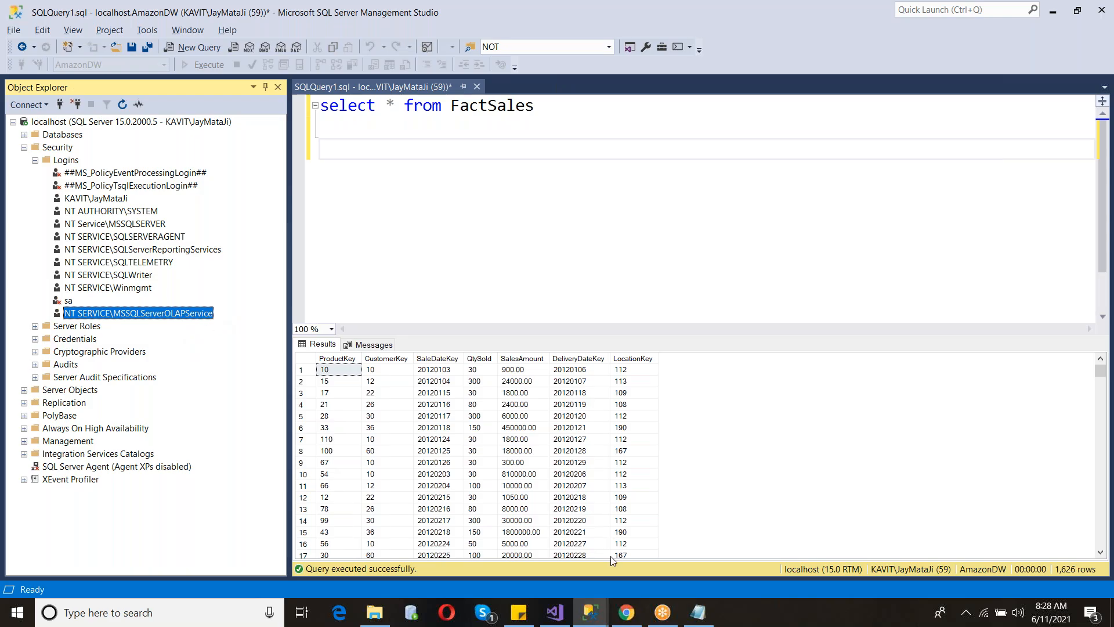
- Switch back to Visual Studio and close the Process Database dialog for AmazonSalesCubeDB
click(555, 612)
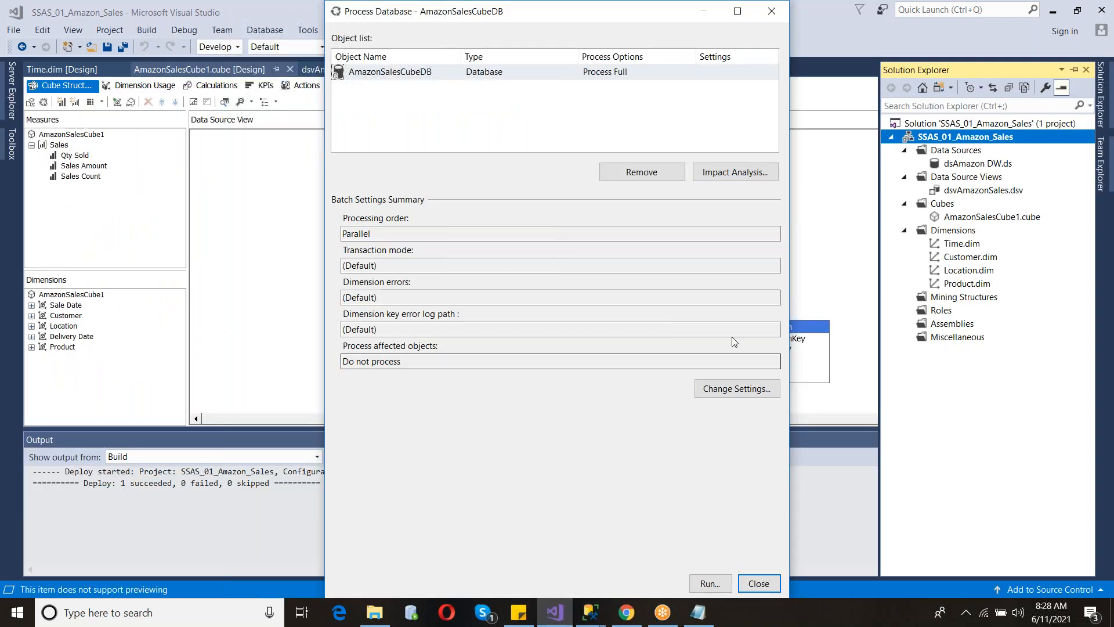
click(757, 584)
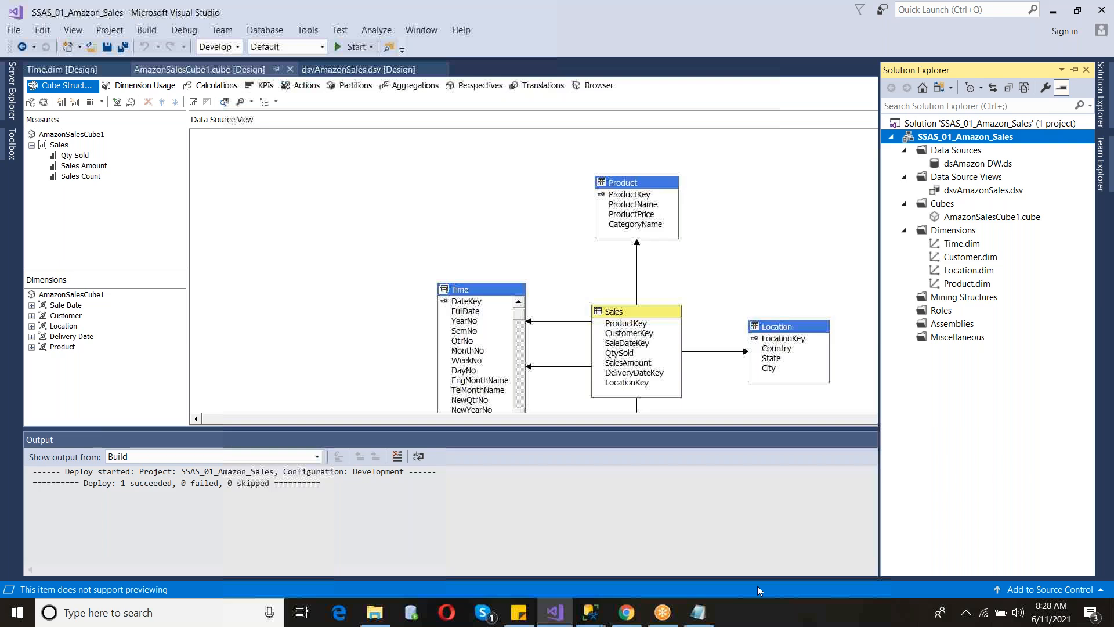
- Rebuild the SSAS_01_Amazon_Sales project and start processing it, building and deploying first and overwriting the existing AmazonSalesCubeDB database
right_click(908, 140)
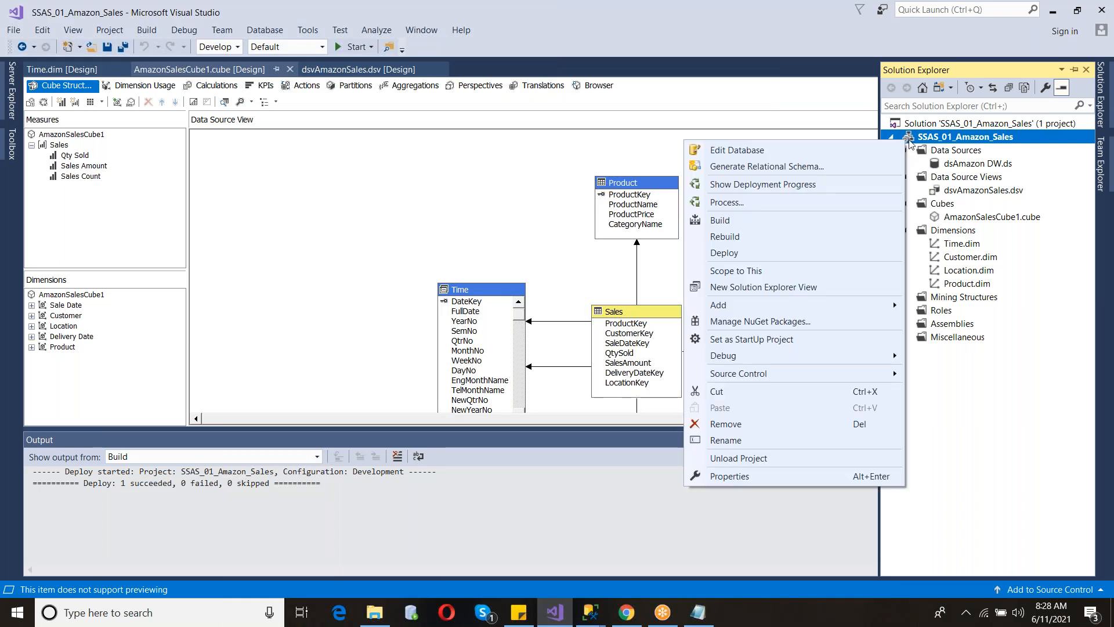
click(772, 239)
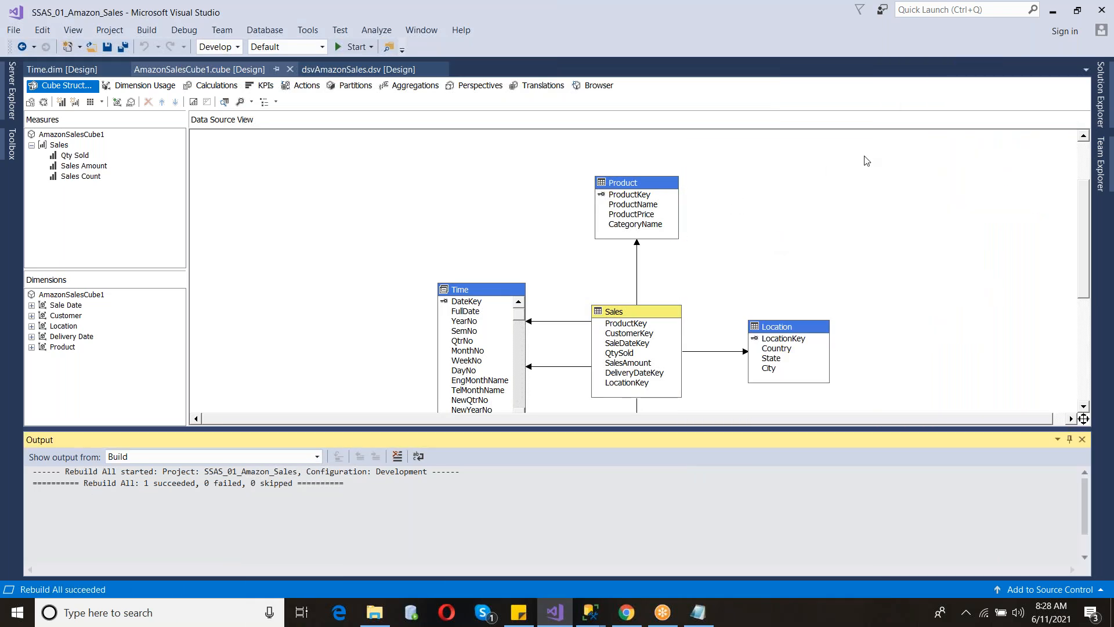
click(1104, 109)
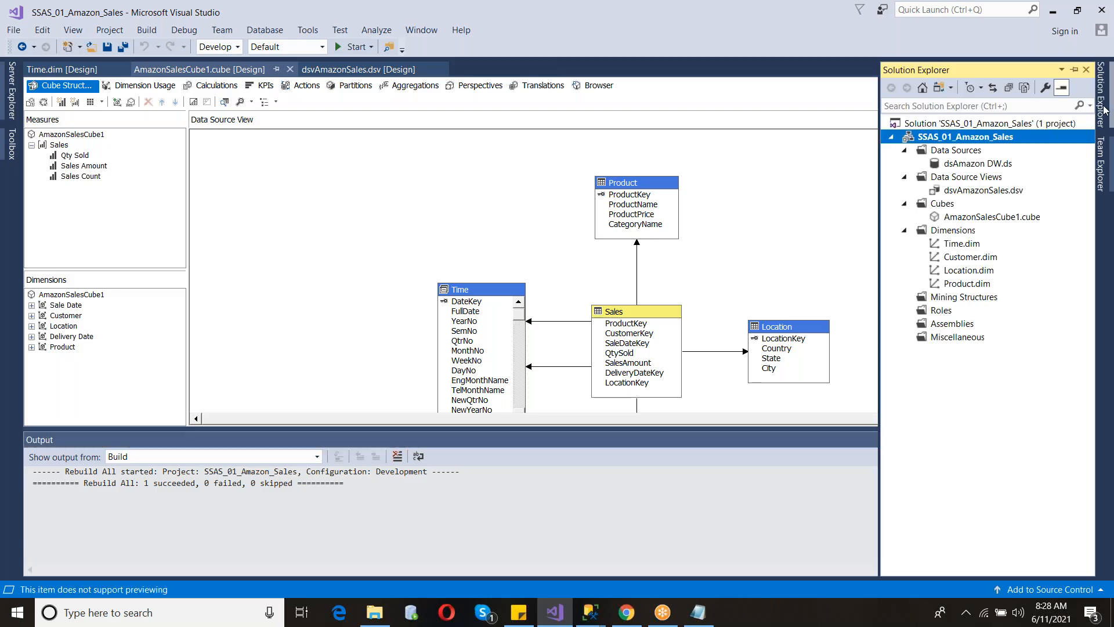
right_click(915, 141)
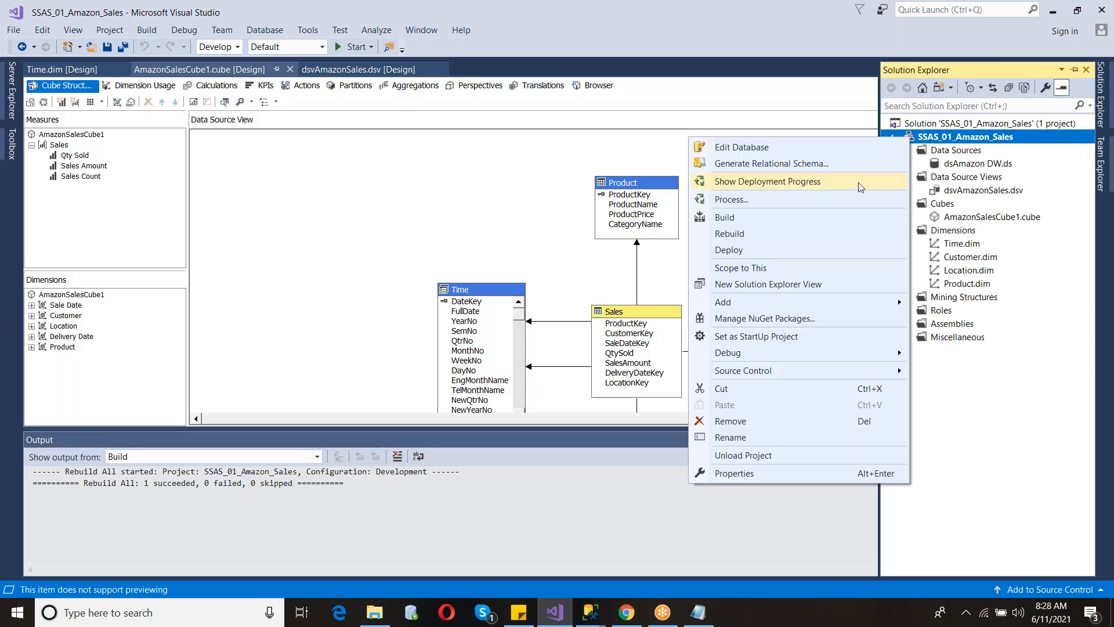
click(785, 201)
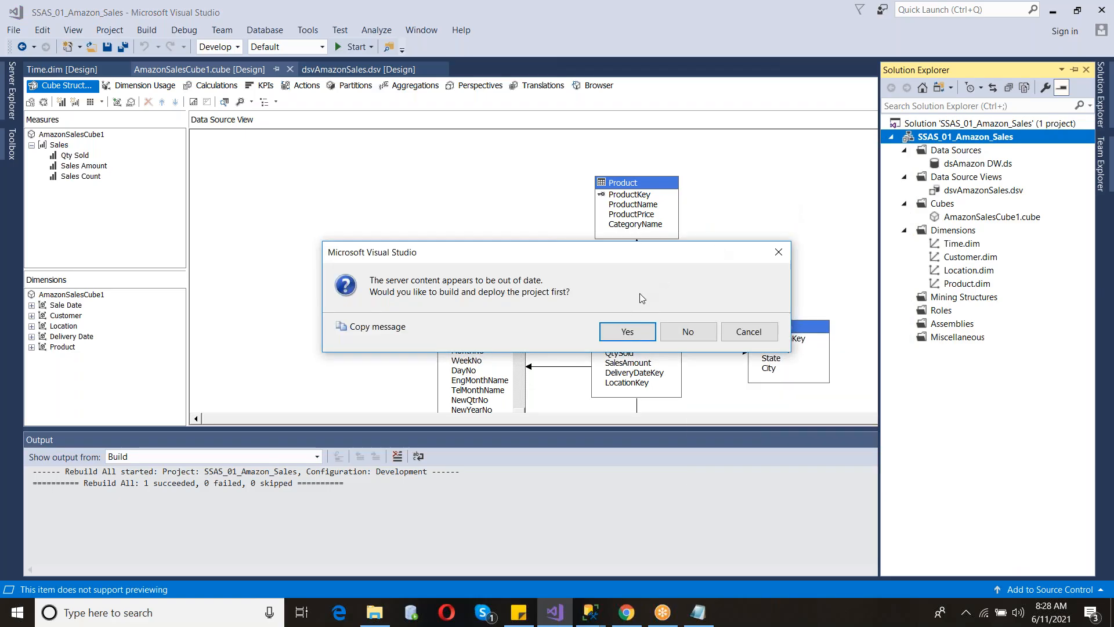
click(630, 330)
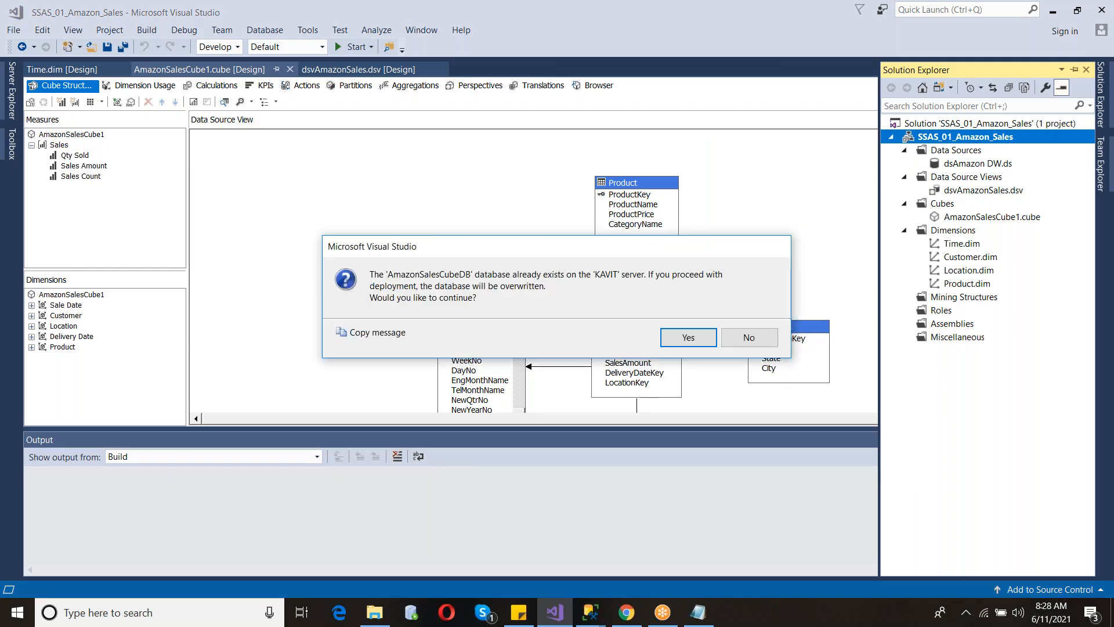
click(686, 340)
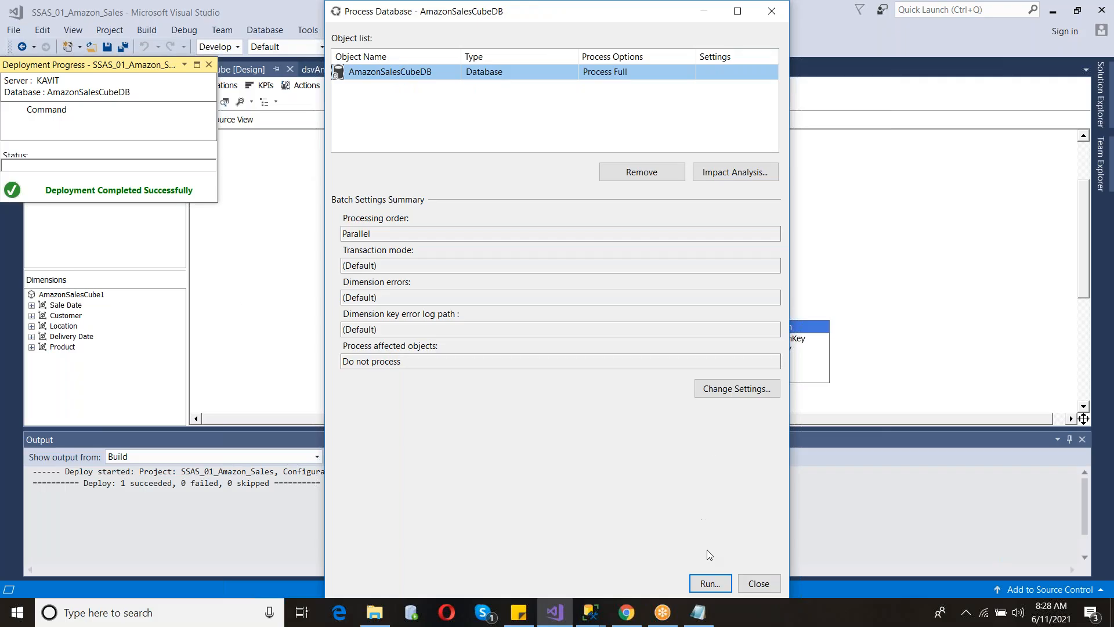
- Run the full processing of AmazonSalesCubeDB and close the process progress and Process Database dialogs
click(710, 584)
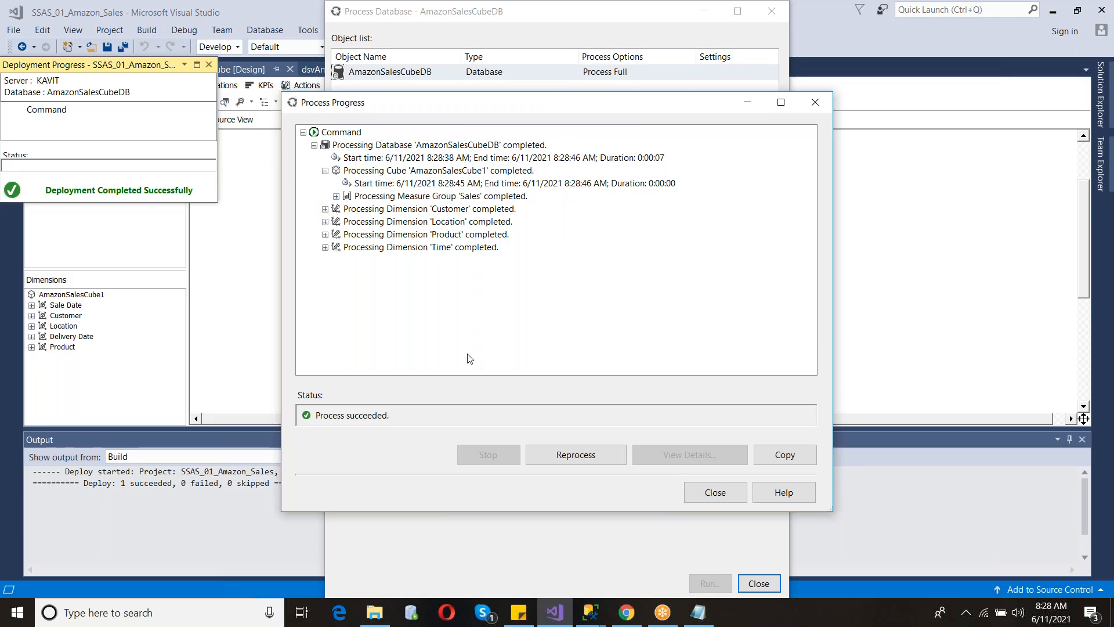
click(721, 498)
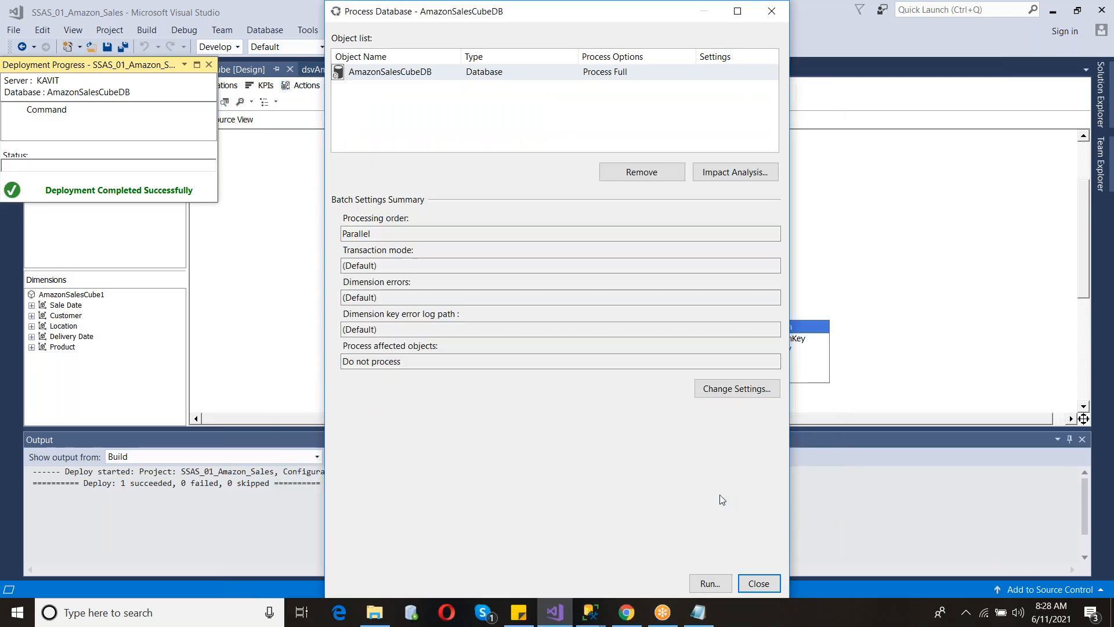
click(757, 584)
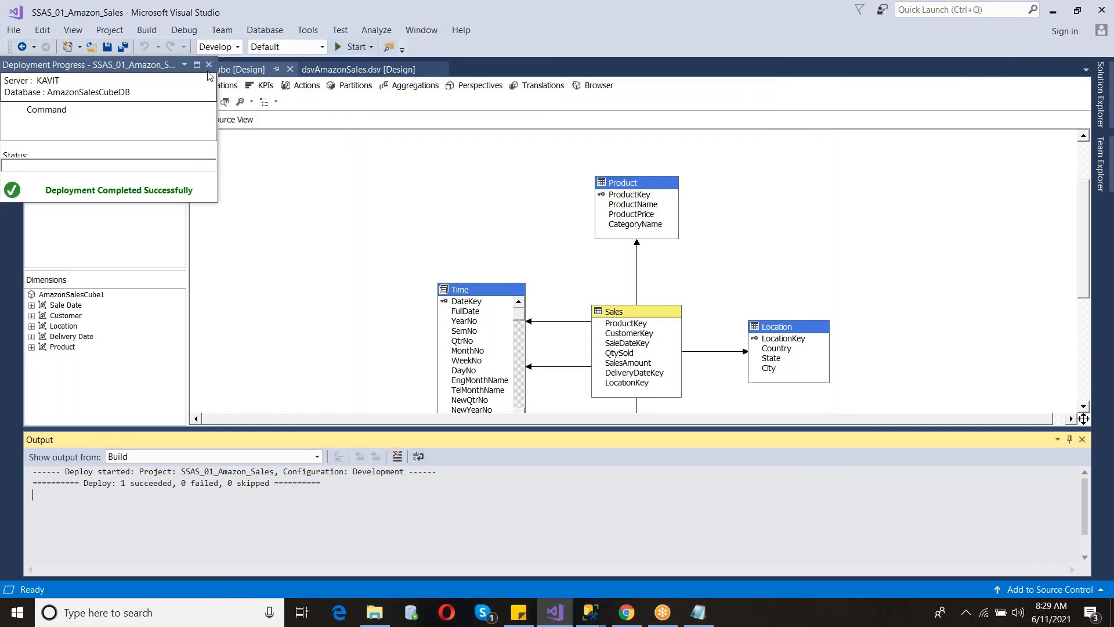
click(1099, 120)
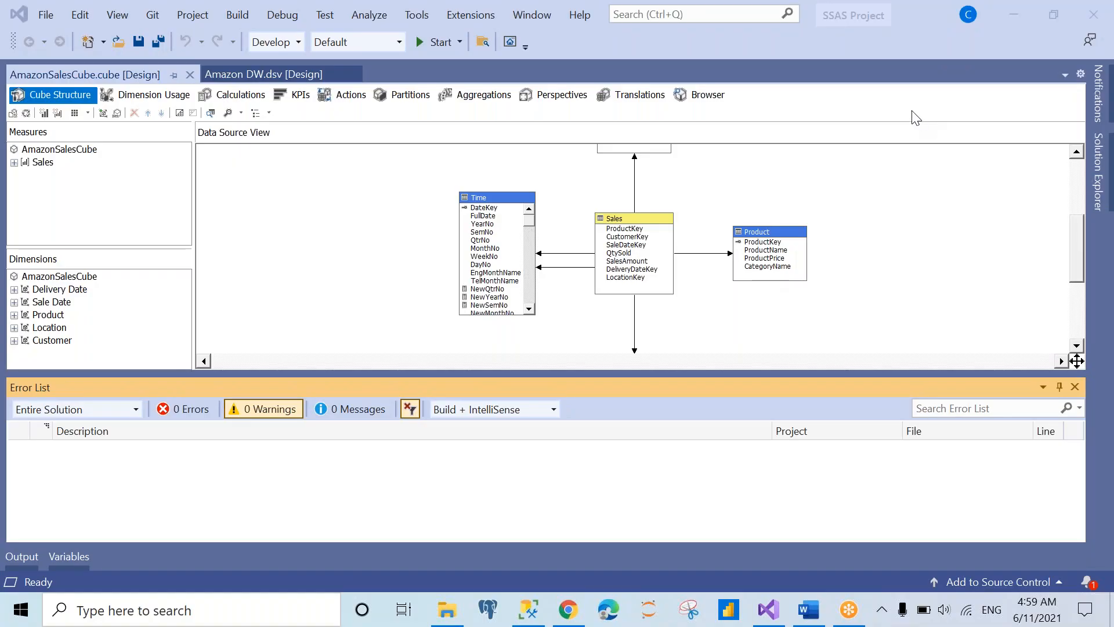
click(729, 198)
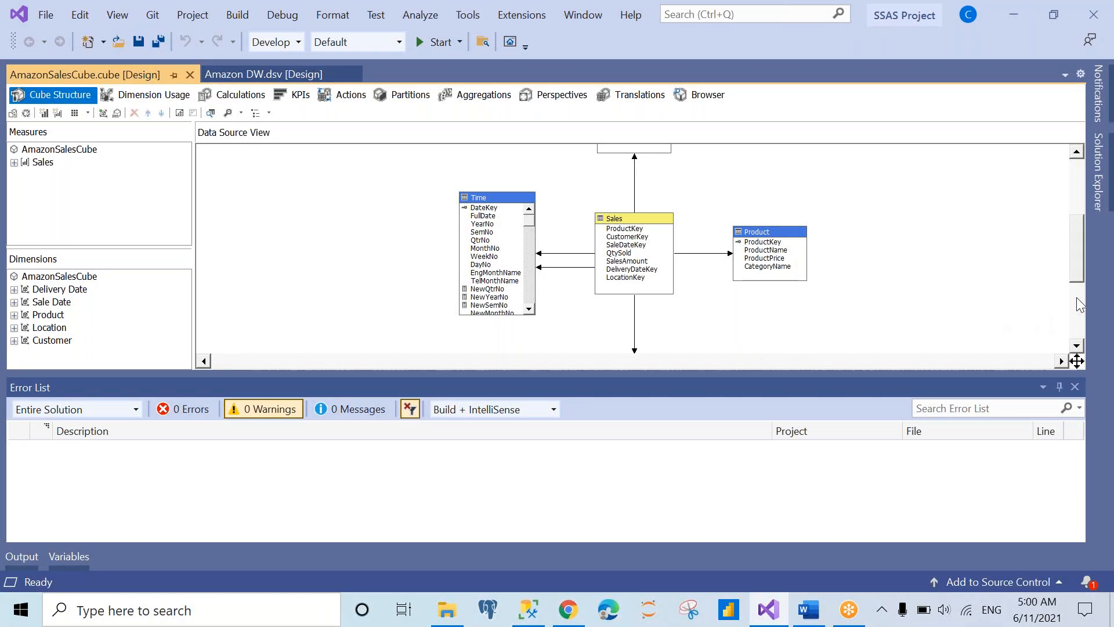
click(1013, 15)
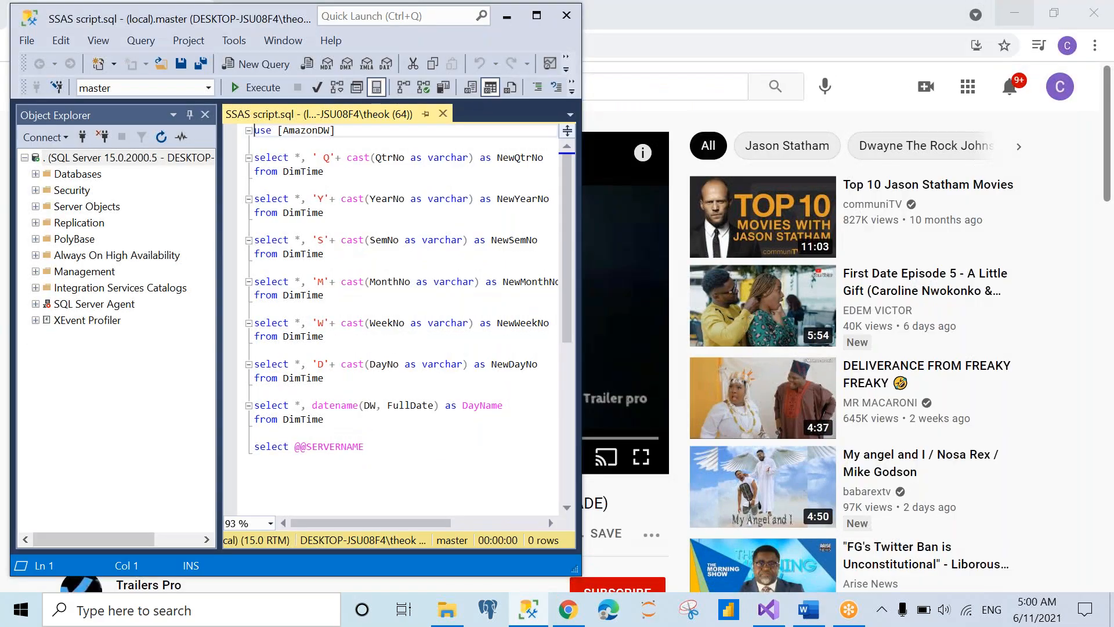
click(766, 612)
click(1027, 42)
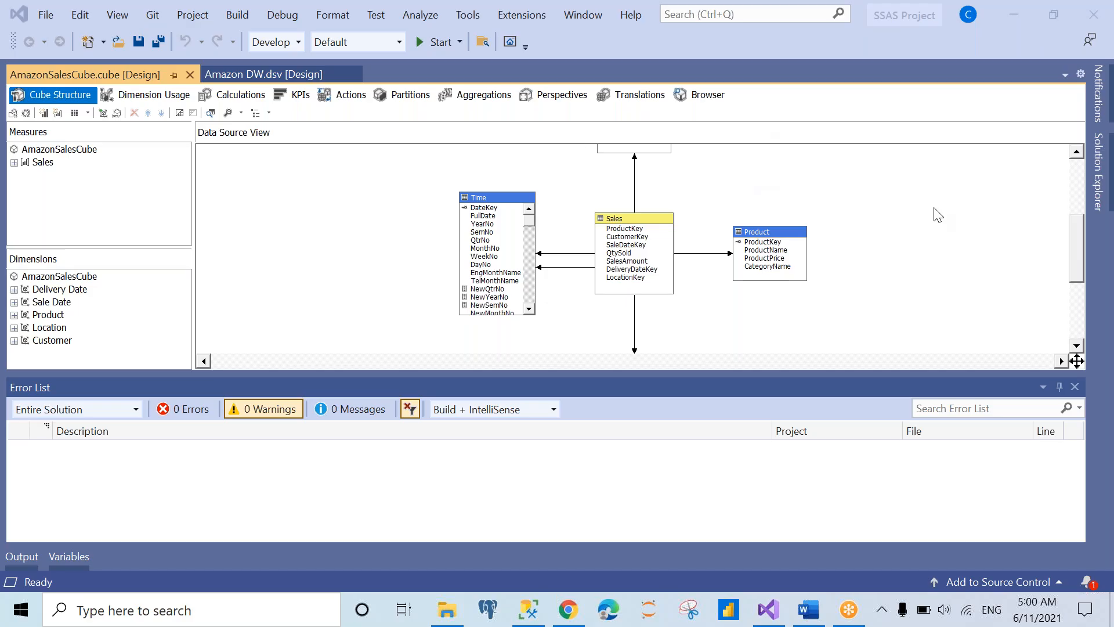
click(1019, 189)
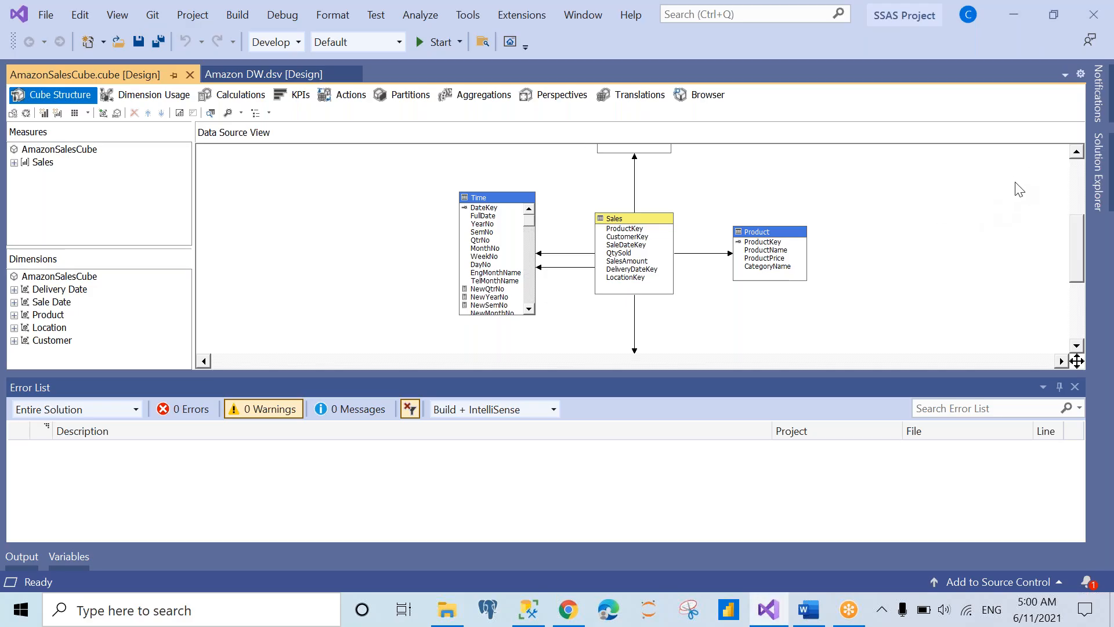
- Rebuild the SSAS Project from the solution
click(1097, 173)
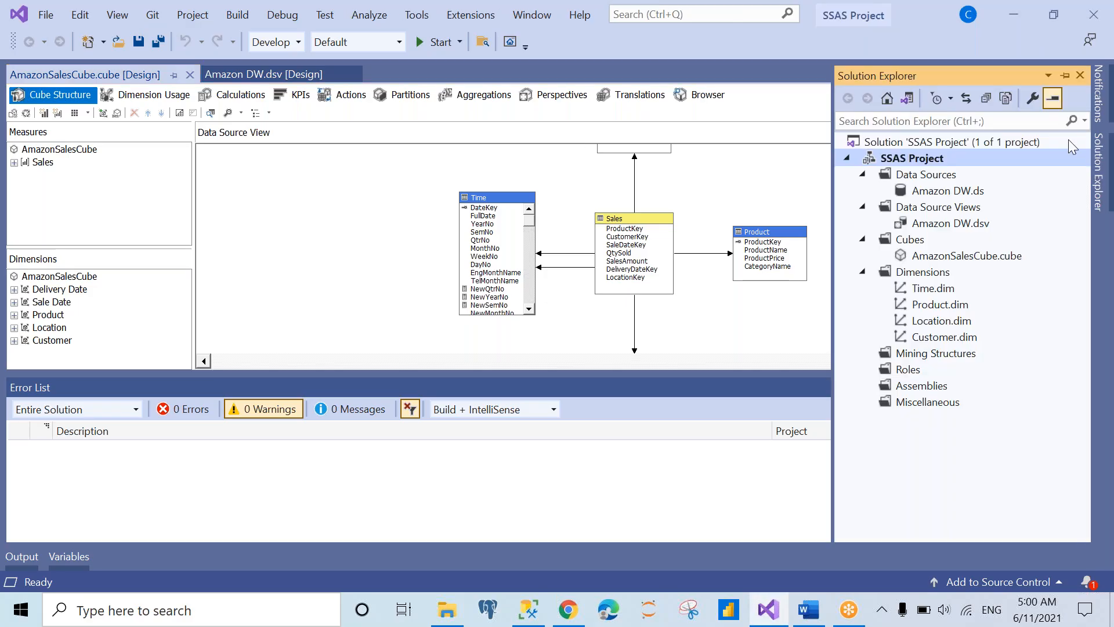
right_click(922, 159)
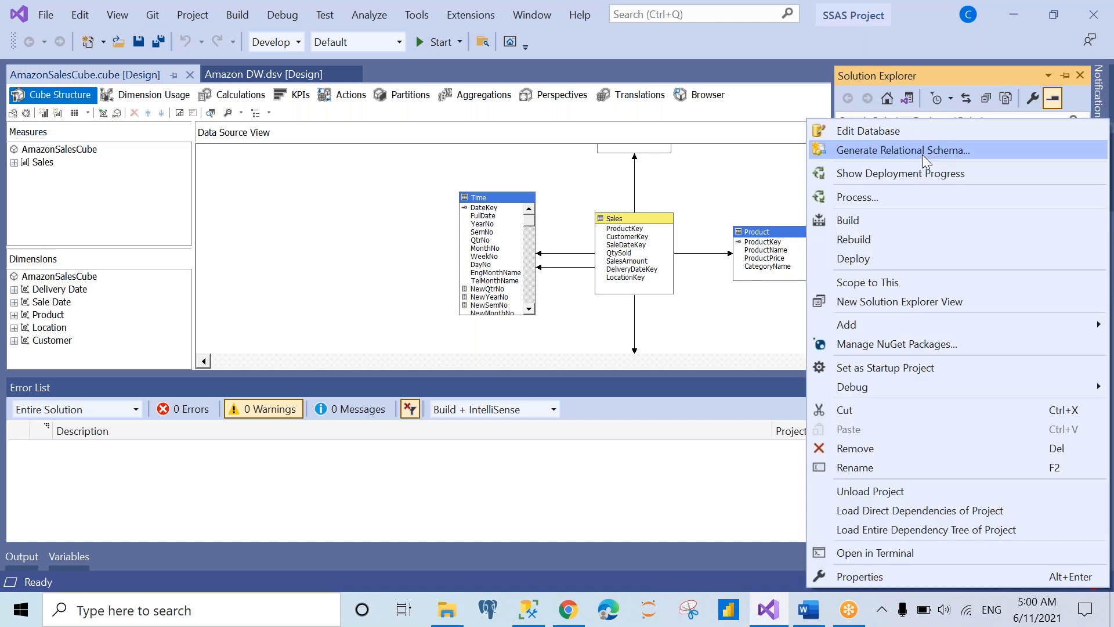
click(846, 238)
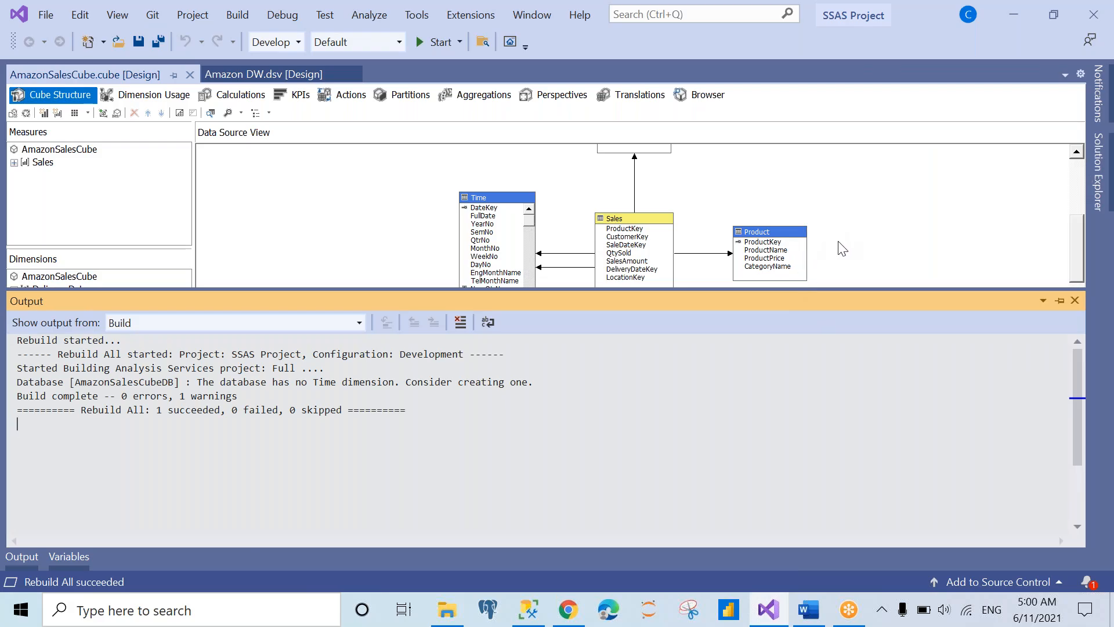
- Try to process the SSAS Project, building and deploying it first and continuing despite the deployment errors
click(1097, 171)
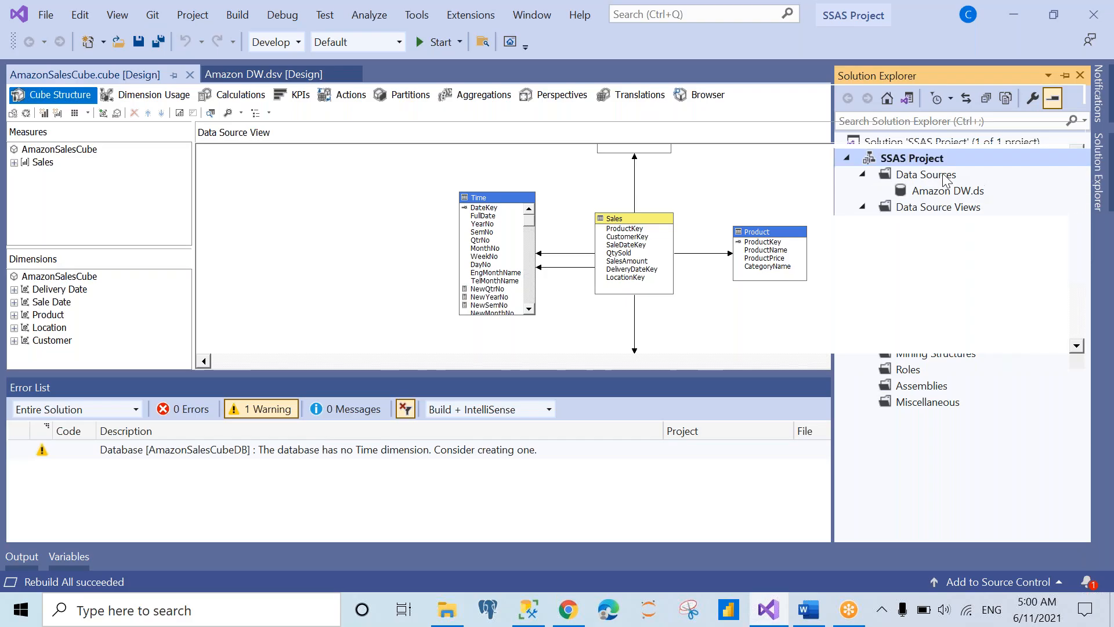
right_click(917, 158)
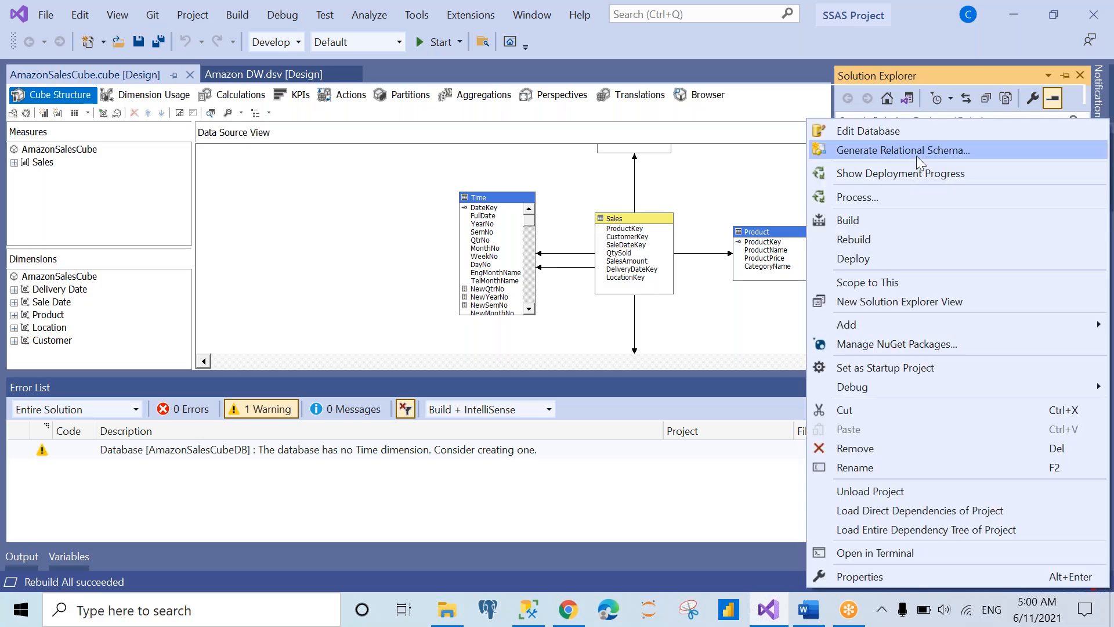
click(864, 198)
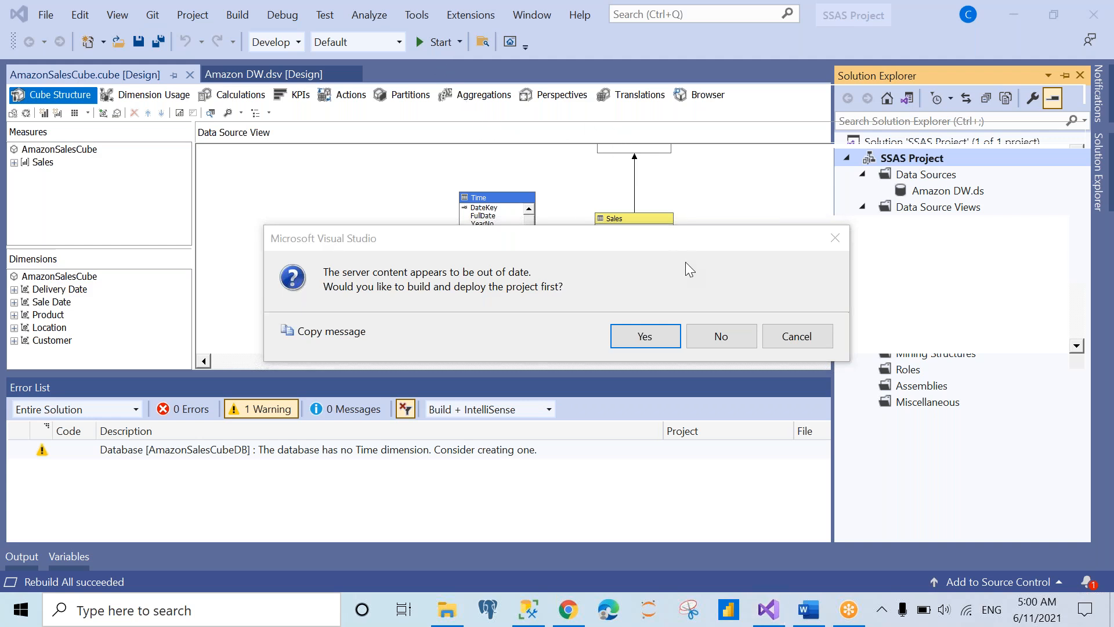
click(635, 341)
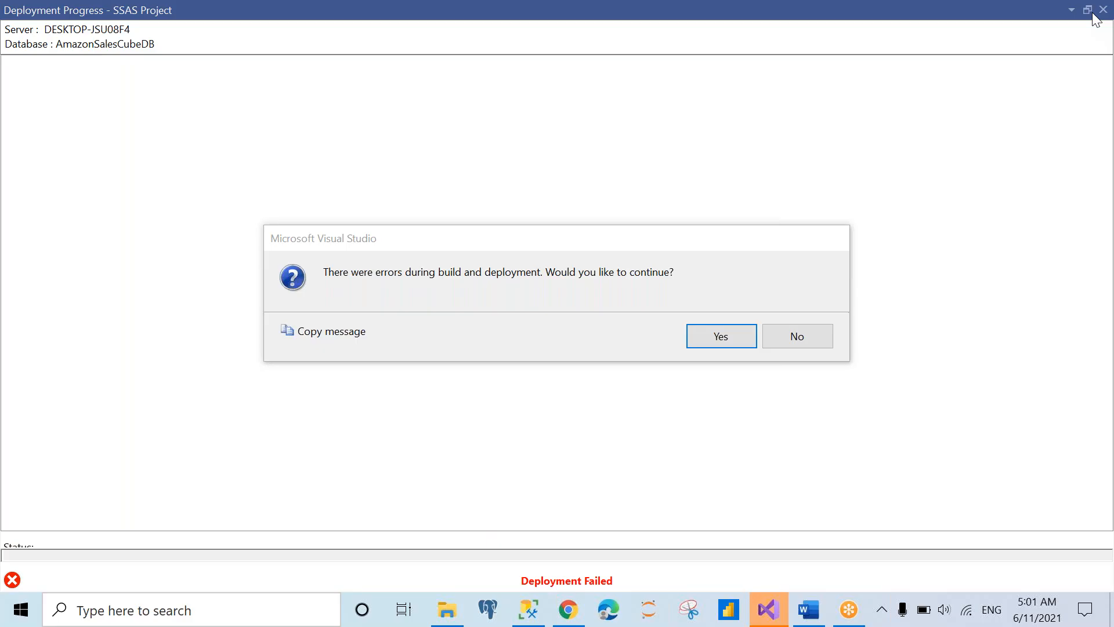
click(712, 337)
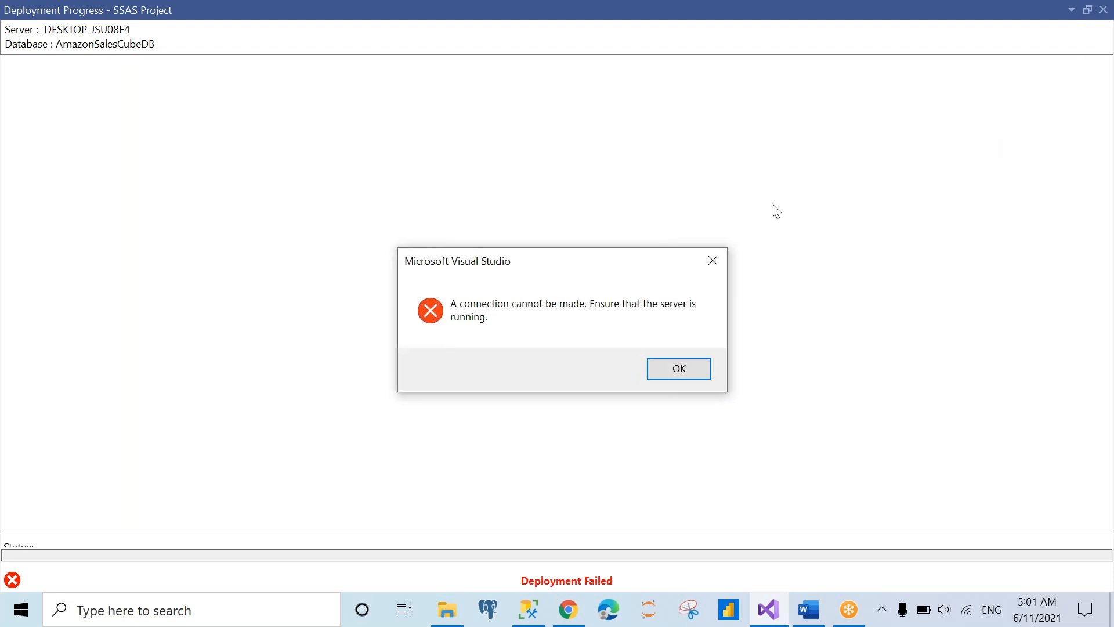
click(332, 113)
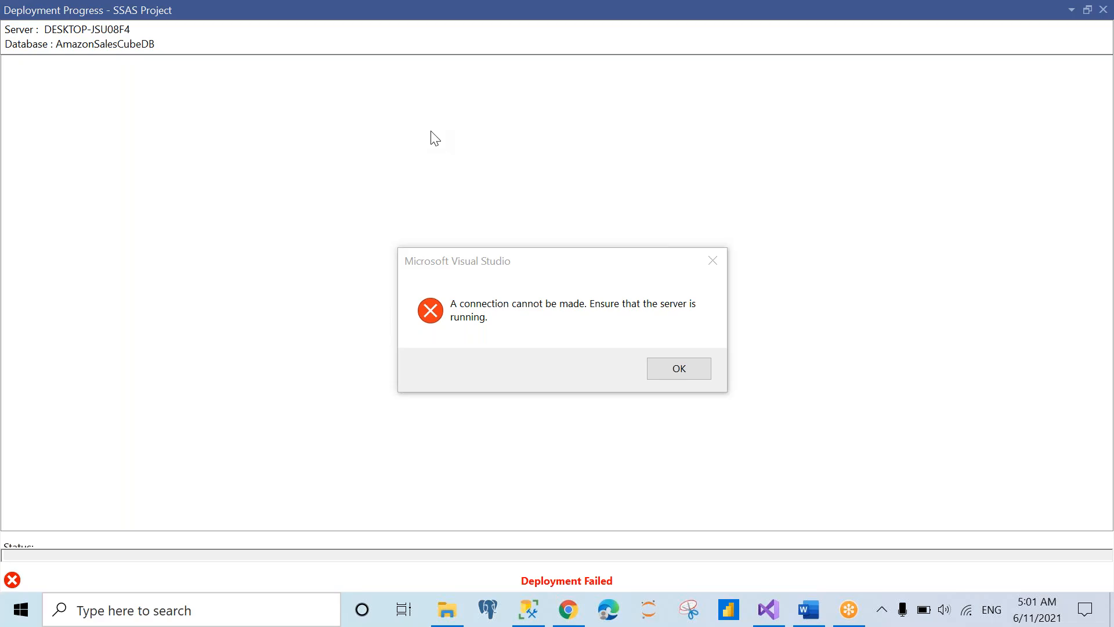
click(528, 609)
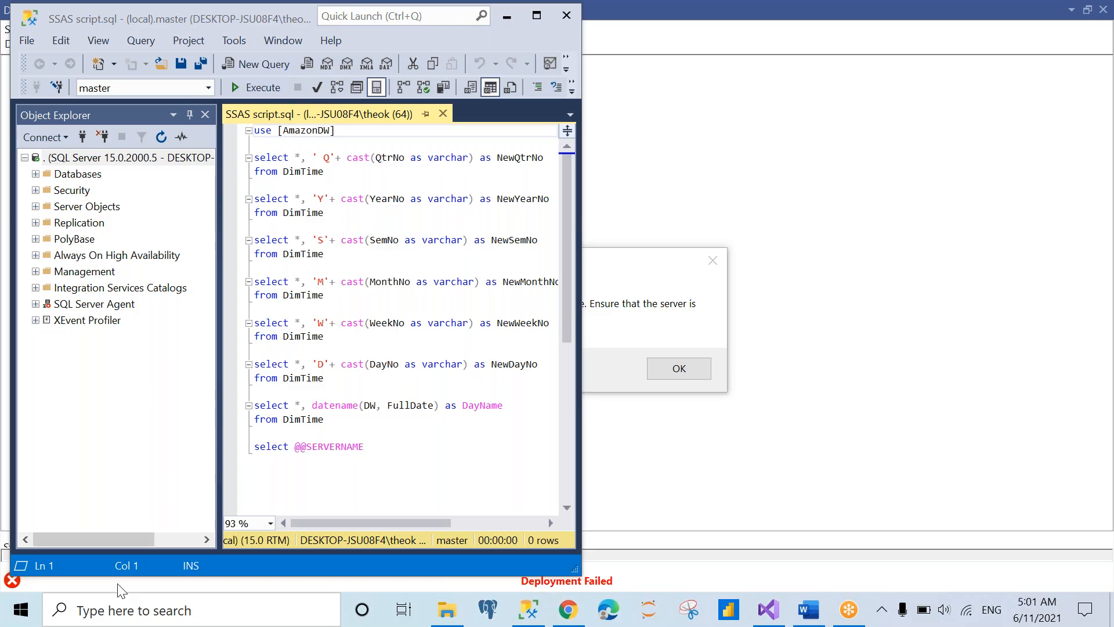
click(106, 617)
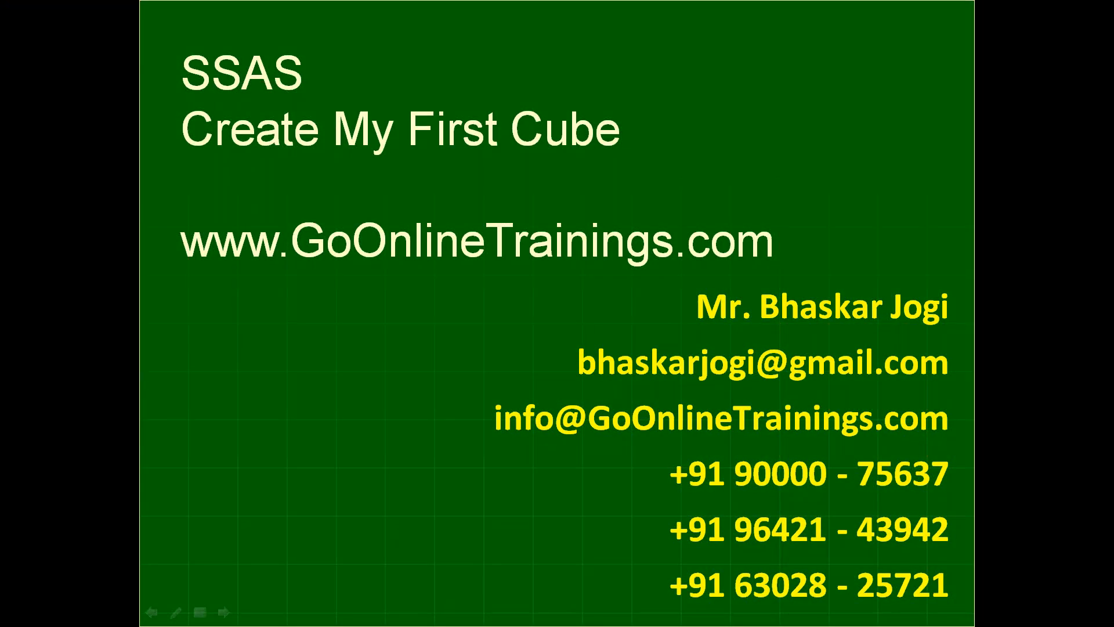
- Search Windows for "services" and open the Services app
key(super)
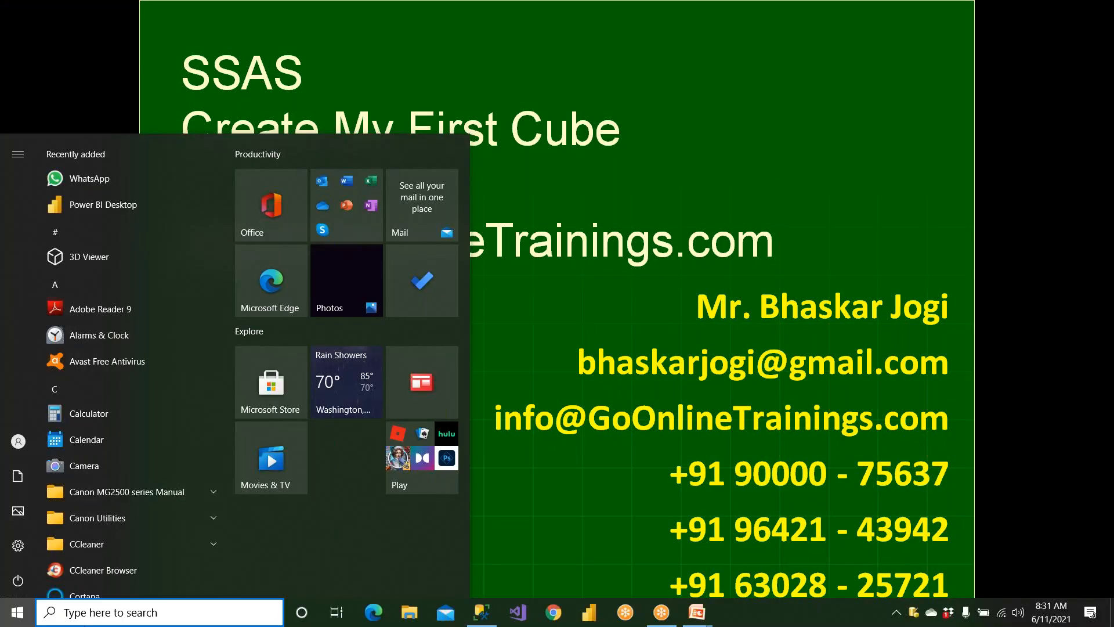
text(services)
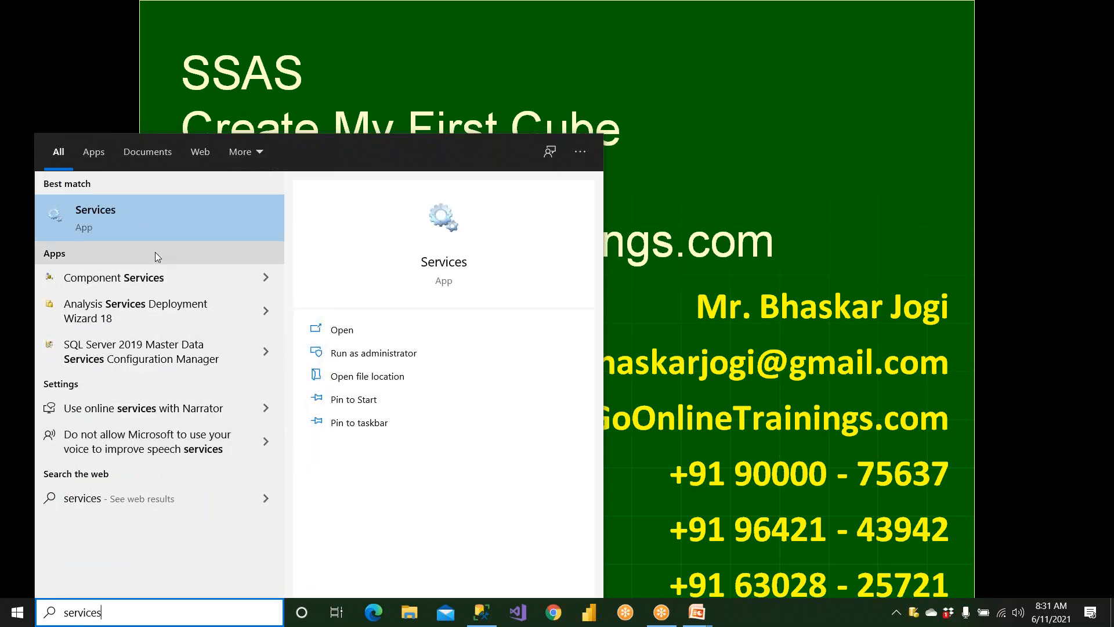
click(127, 222)
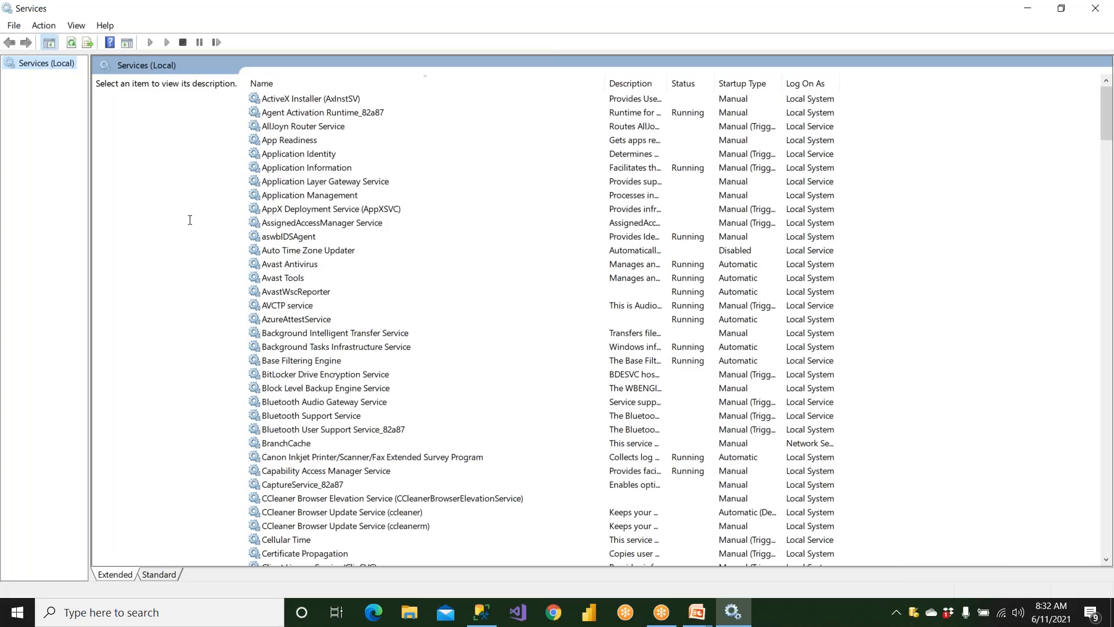
- Locate the SQL Server Analysis Services (MSSQLSERVER) entry in the list of local services
click(281, 265)
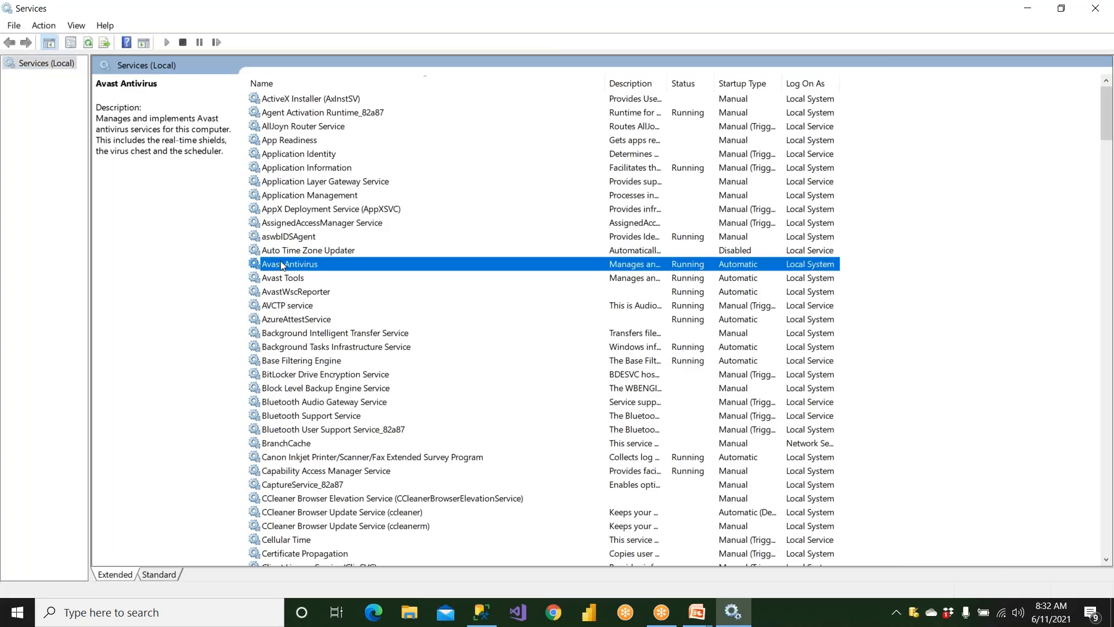
scroll(282, 265, down, 15)
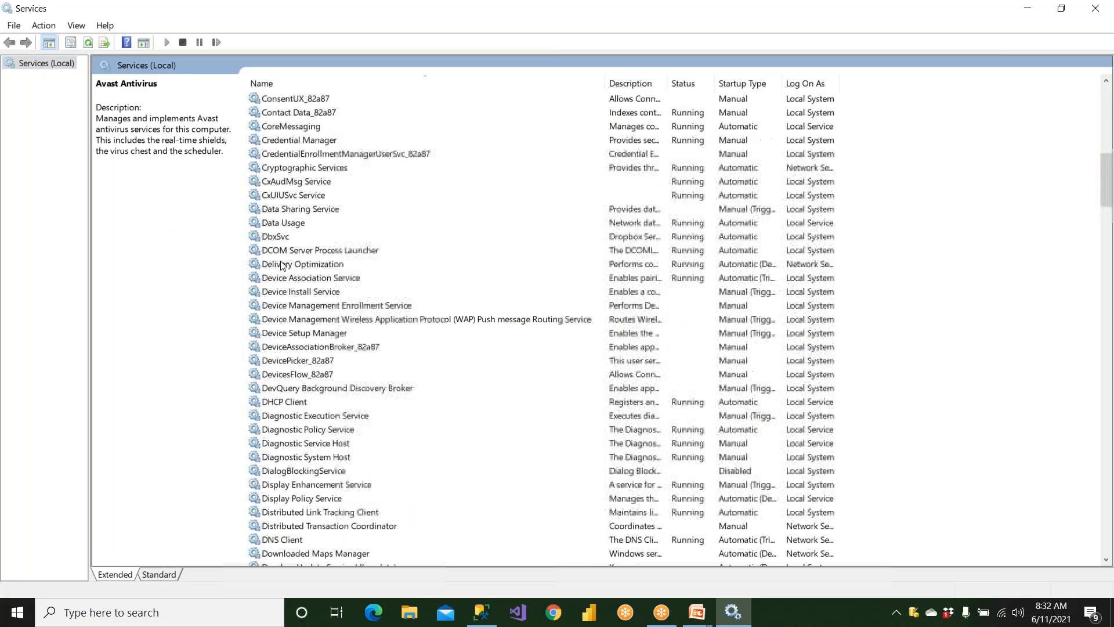
scroll(281, 265, down, 20)
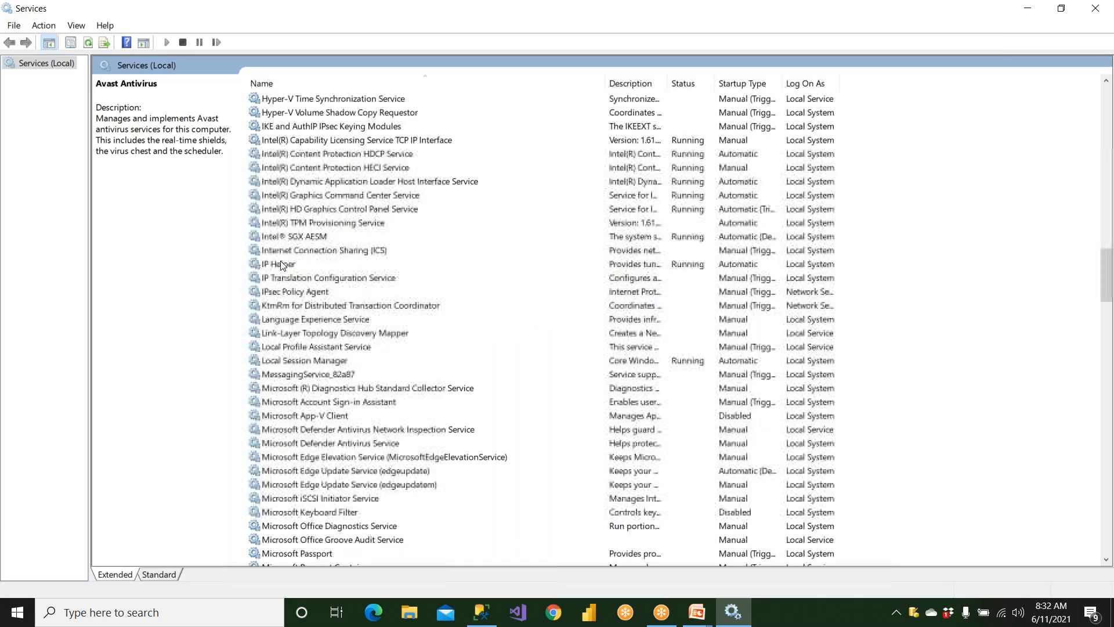
key(n)
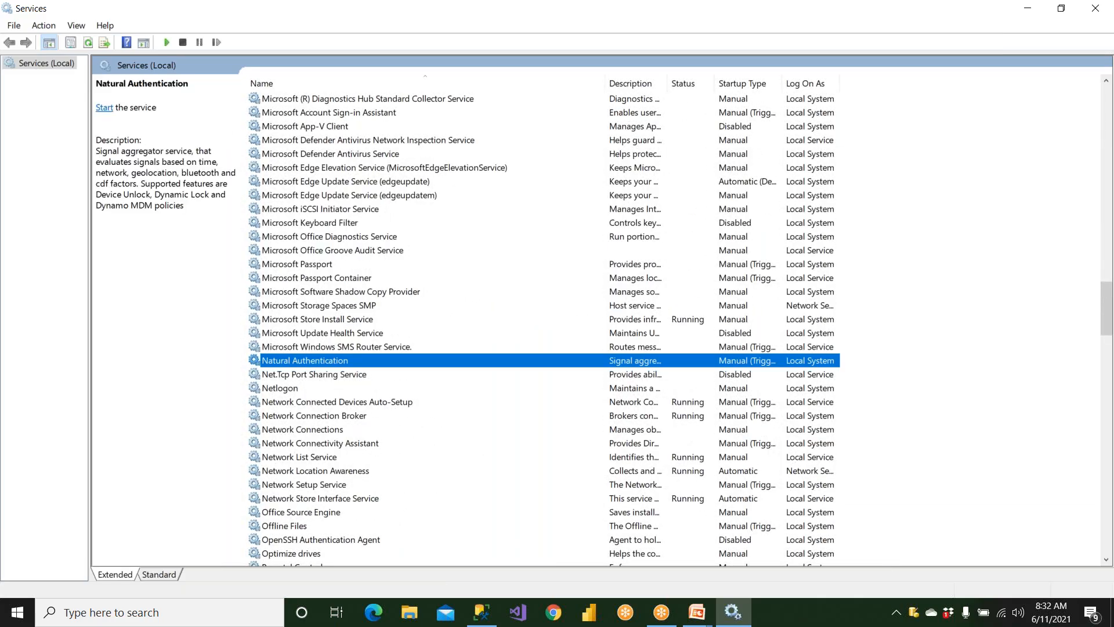
scroll(306, 360, down, 14)
click(305, 360)
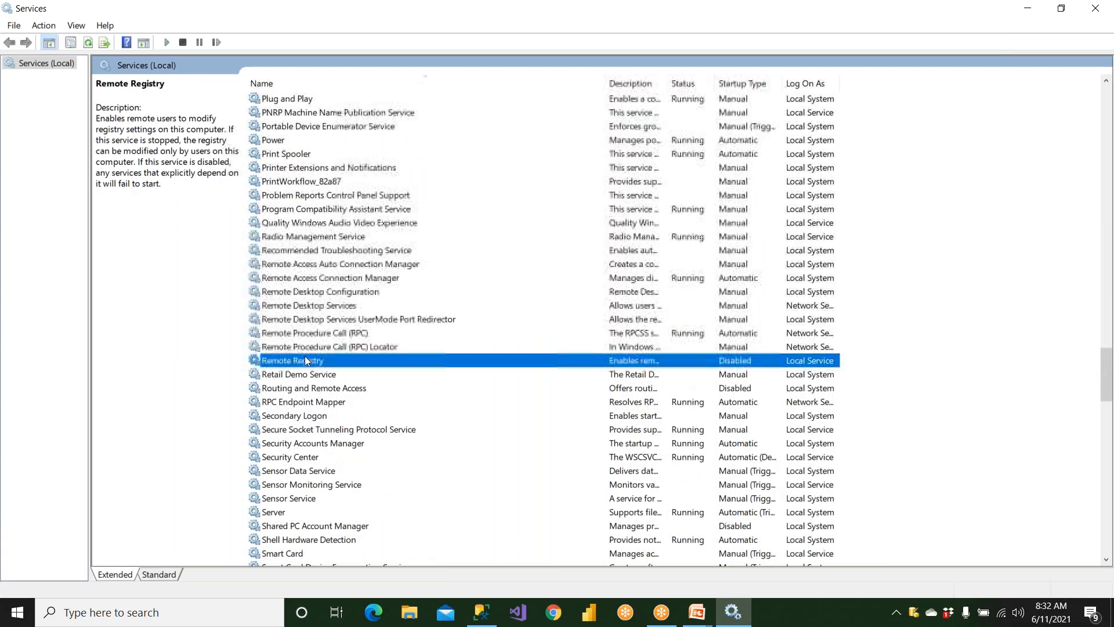
key(s)
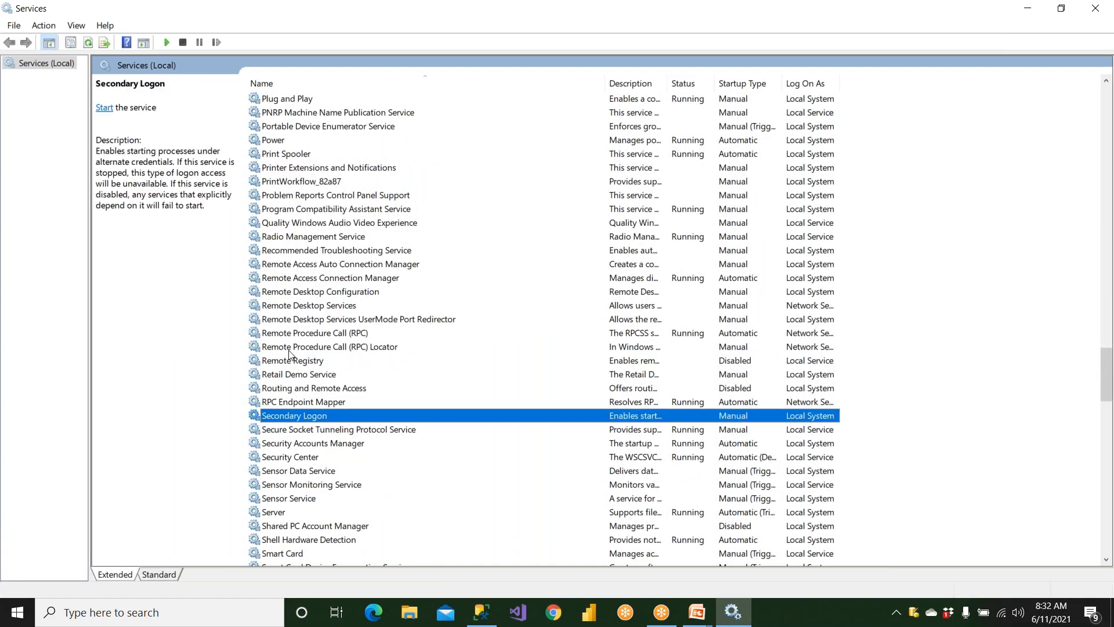
scroll(289, 353, down, 5)
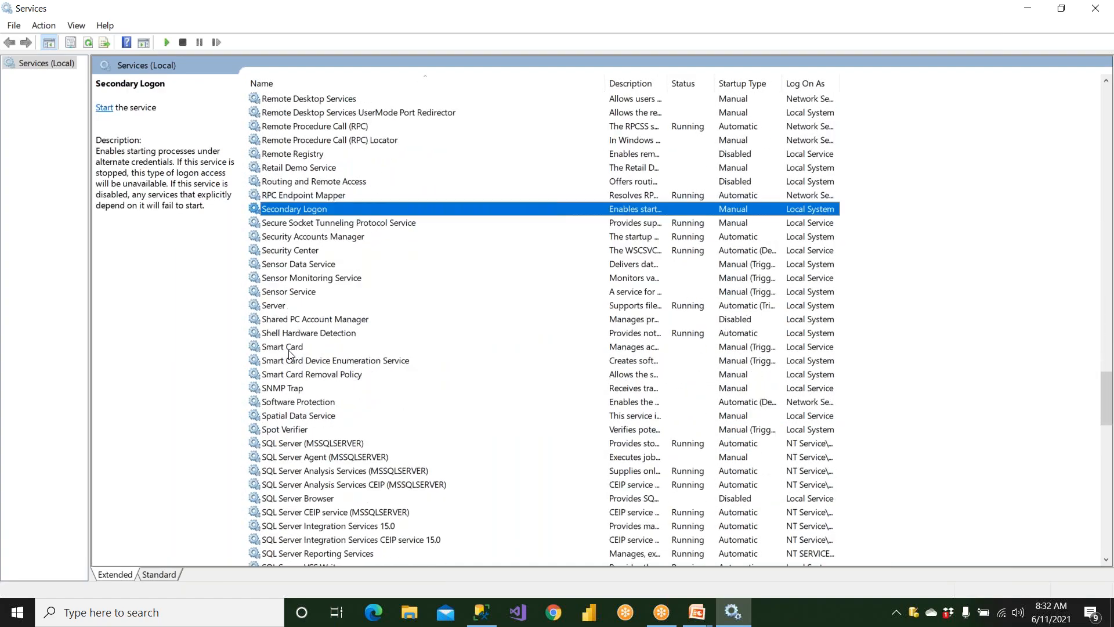
scroll(288, 353, down, 2)
click(312, 388)
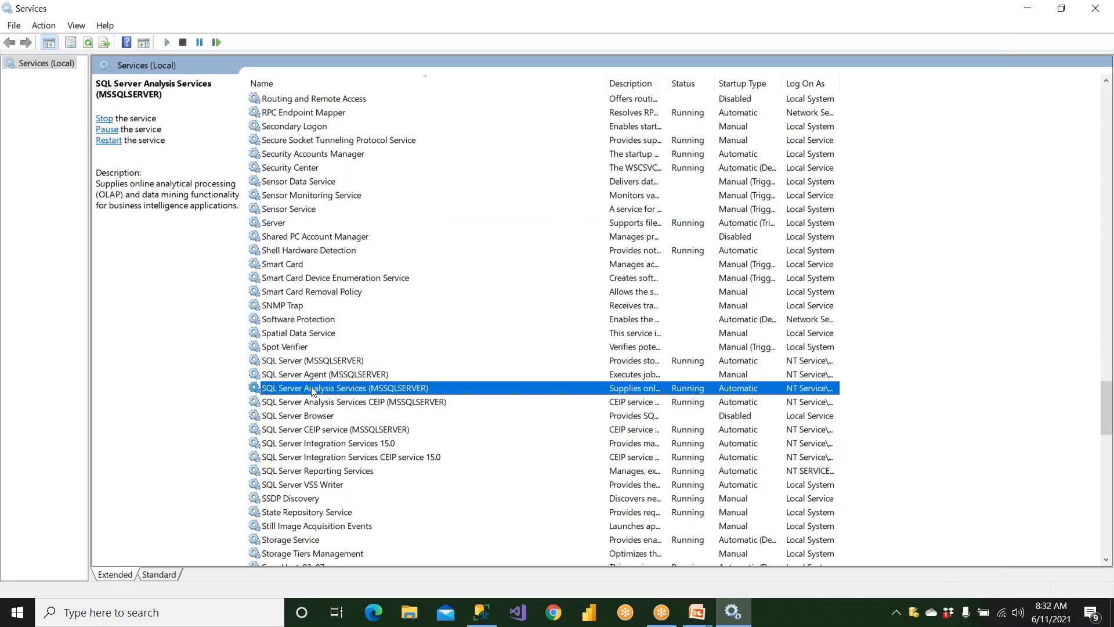
- Inspect the startup type and status in the SQL Server Analysis Services (MSSQLSERVER) properties, and close them
double_click(312, 388)
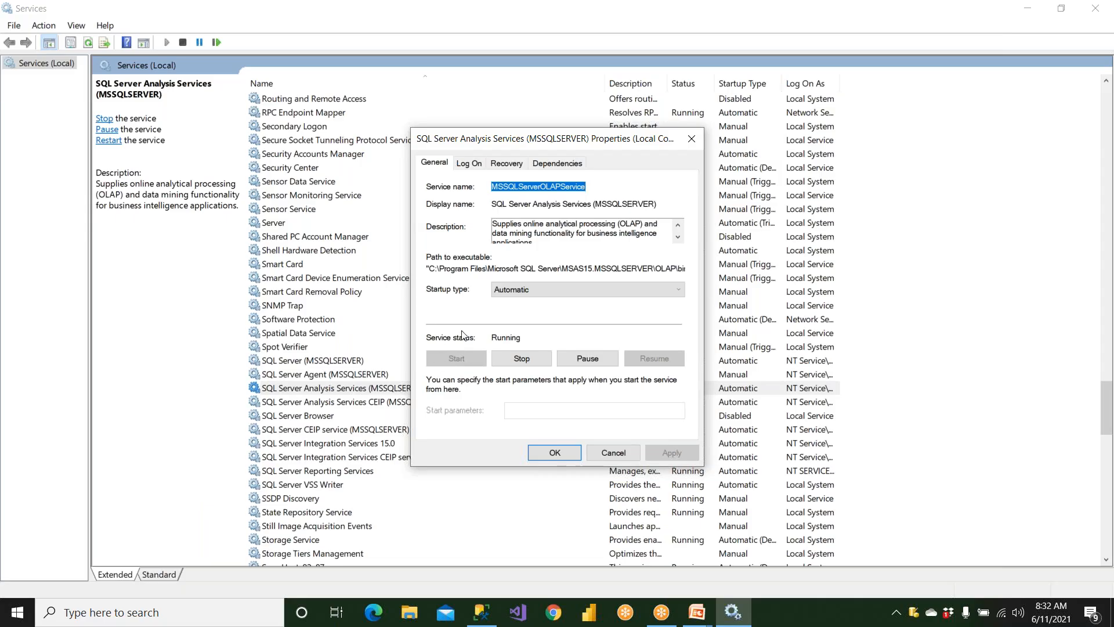
click(604, 453)
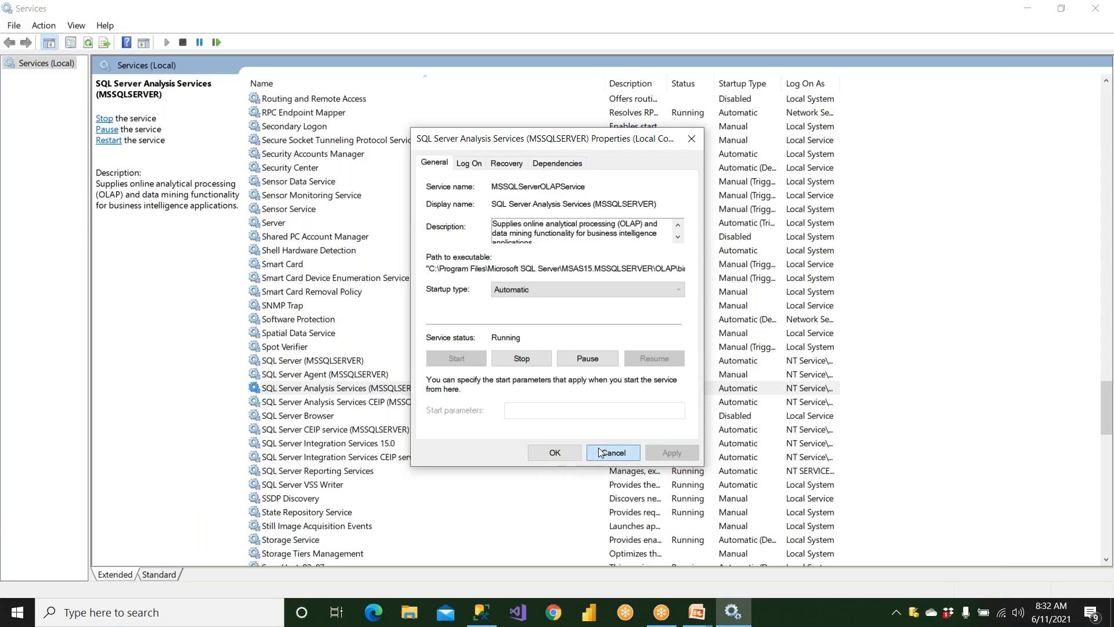
double_click(441, 388)
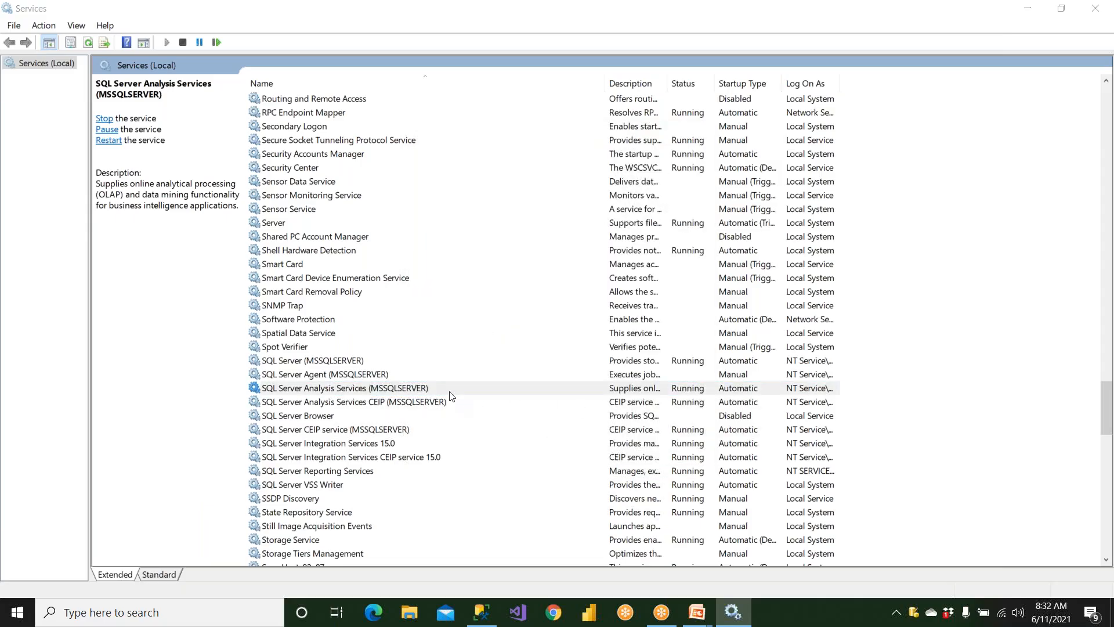
click(556, 454)
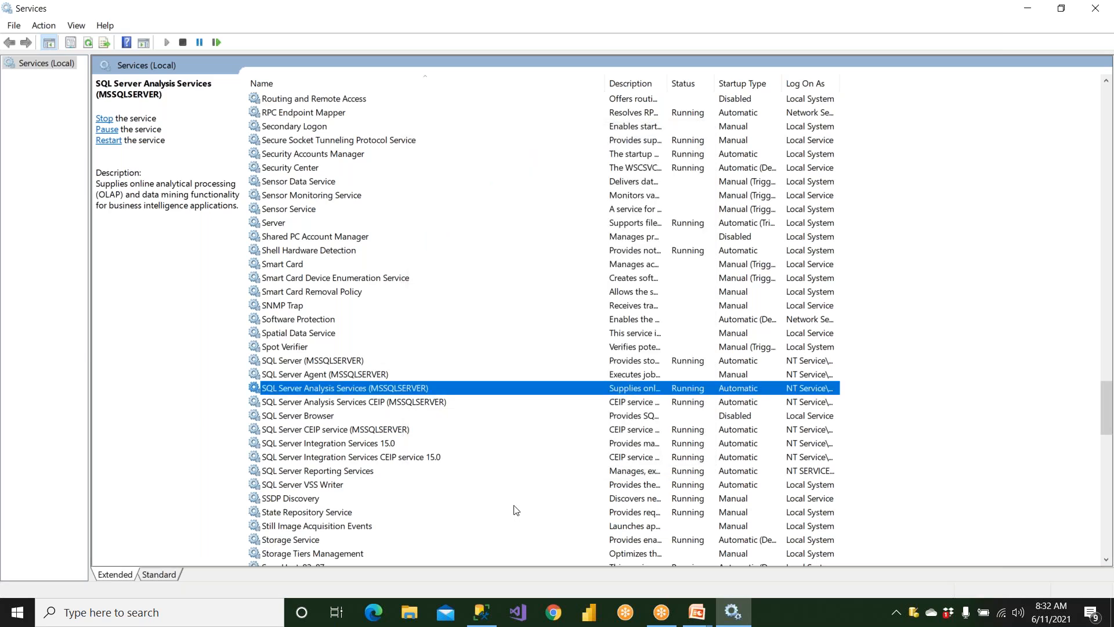
click(348, 403)
click(347, 390)
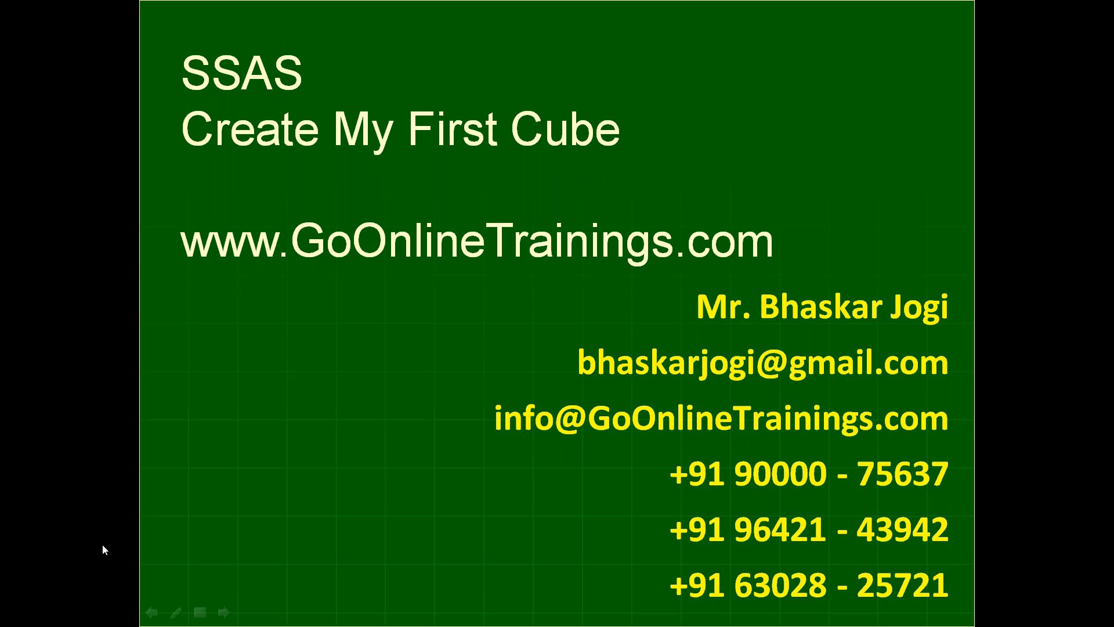
- Search Windows for "services" and reopen the Services app from the slide show
key(super)
text(services)
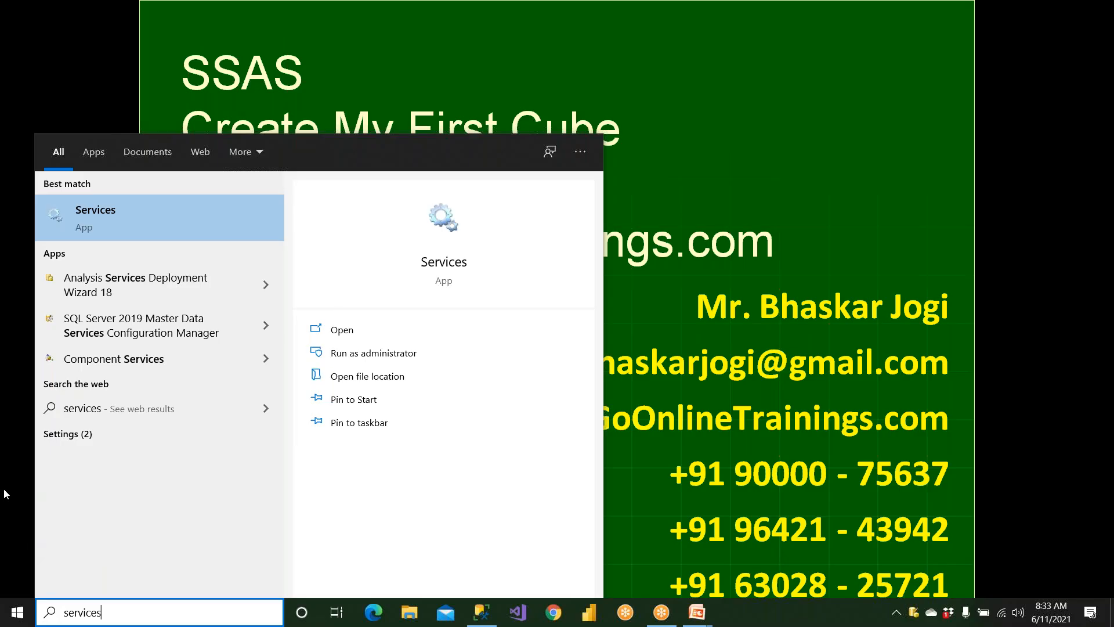
click(142, 226)
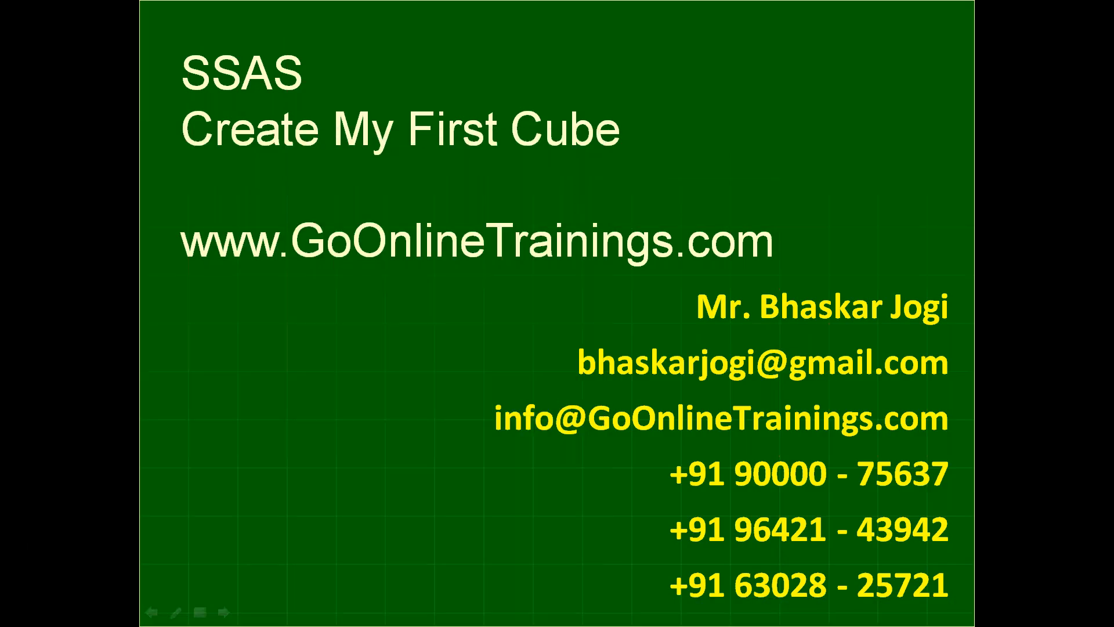
- Find SQL Server Analysis Services (MSSQLSERVER) again, review its service status in the properties and cancel the dialog
click(292, 333)
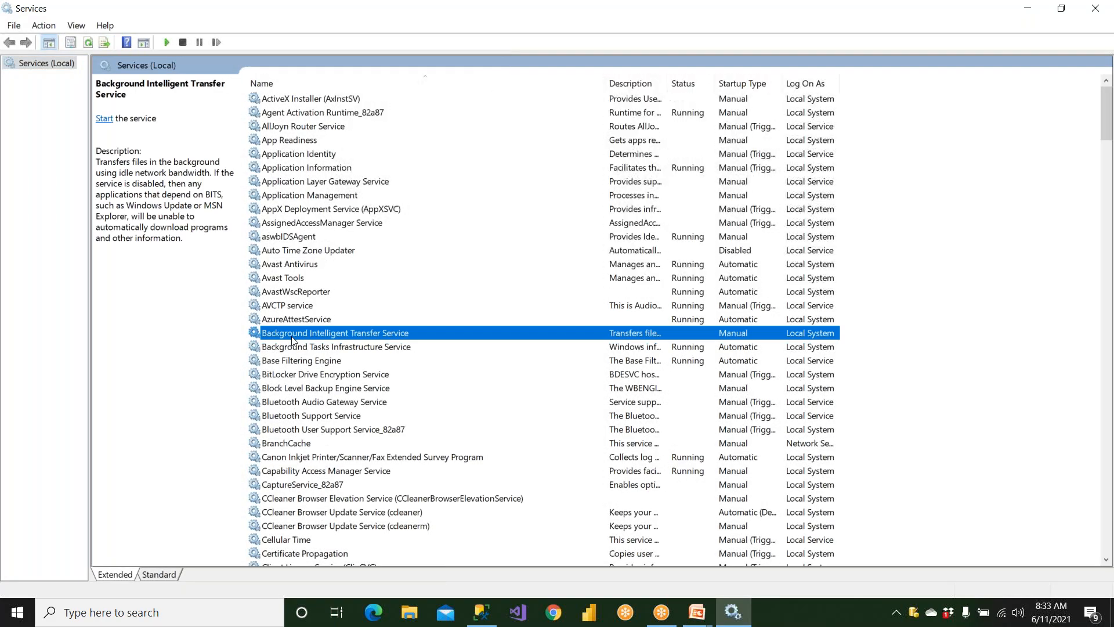
key(s)
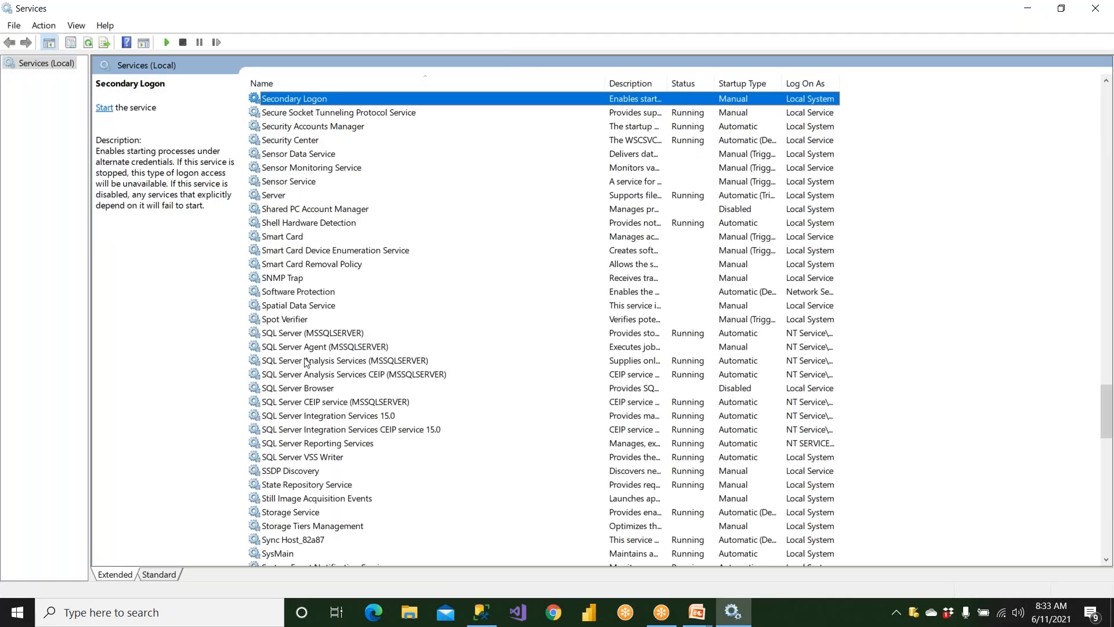
click(306, 361)
double_click(306, 361)
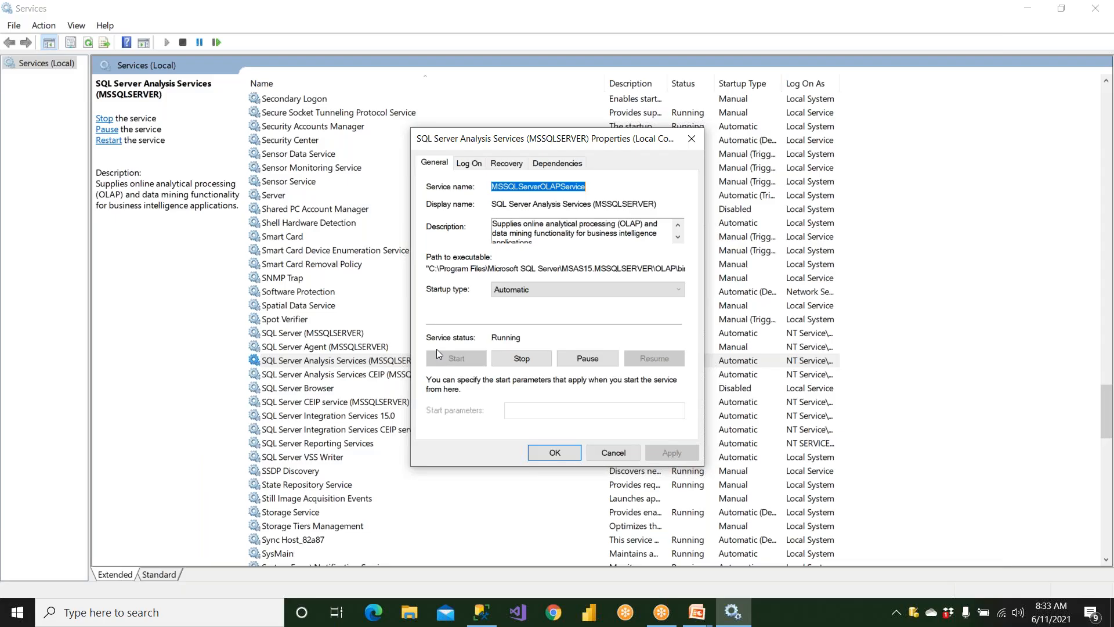
click(611, 456)
- Compare the Analysis Services and Analysis Services CEIP entries, and recheck the Analysis Services properties for the running state
click(417, 374)
click(416, 360)
key(Down)
key(Up)
key(Down)
click(408, 363)
click(410, 377)
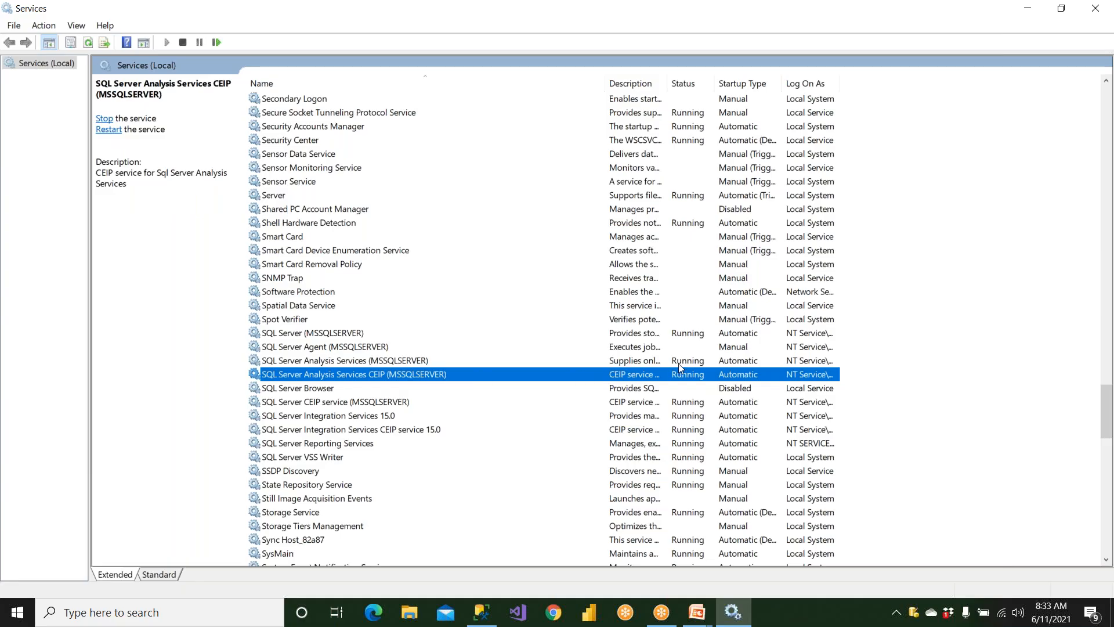
click(678, 363)
double_click(431, 361)
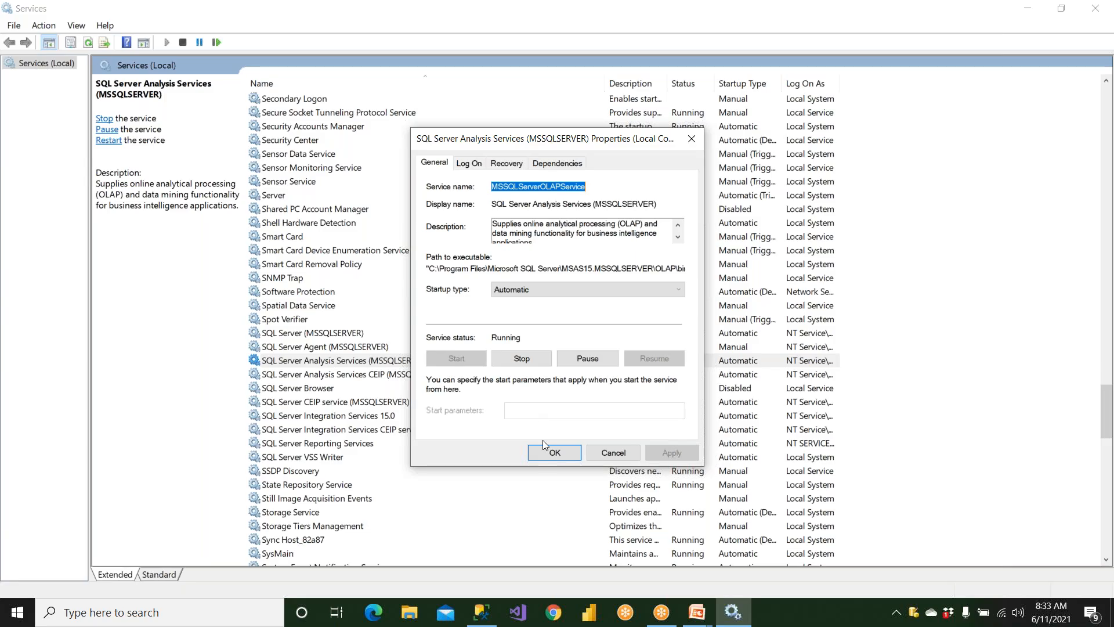
click(553, 453)
click(486, 613)
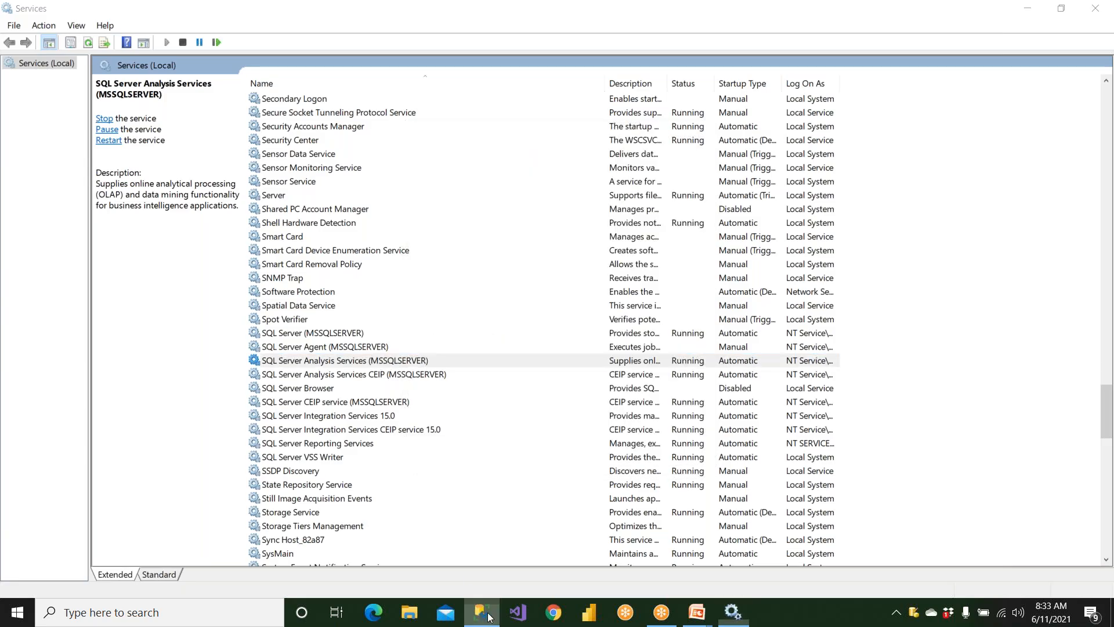
click(35, 198)
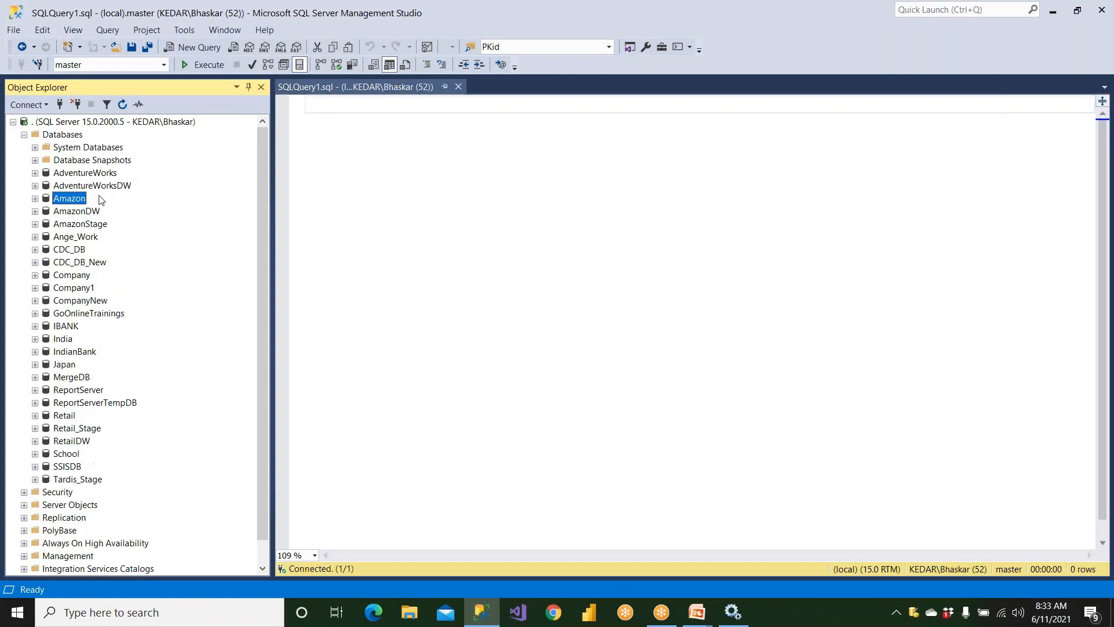
click(356, 116)
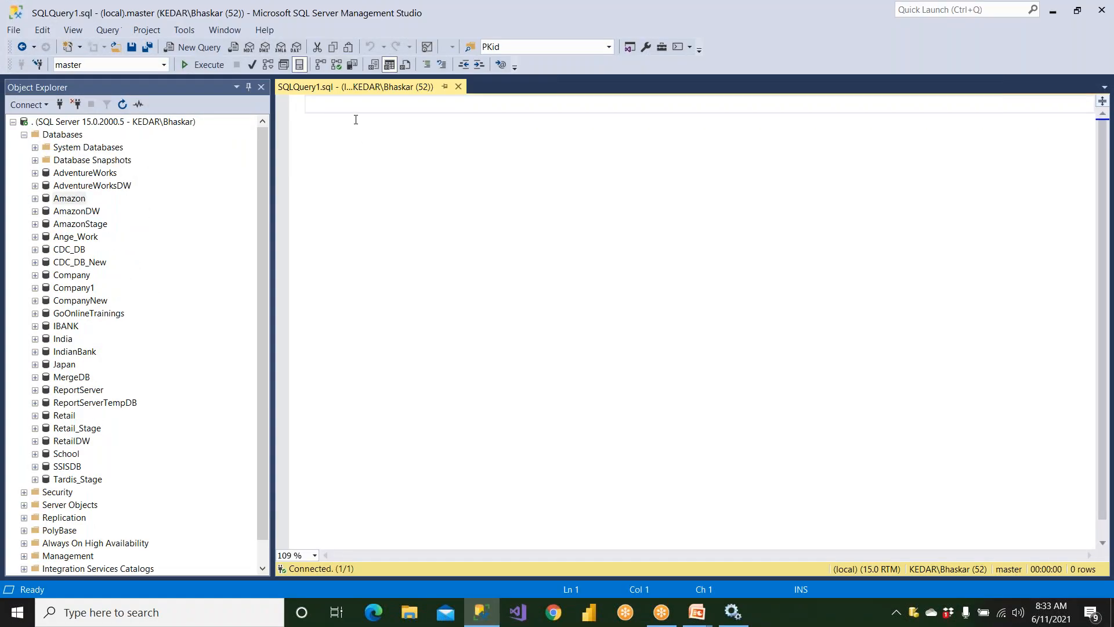
text(select @@serv)
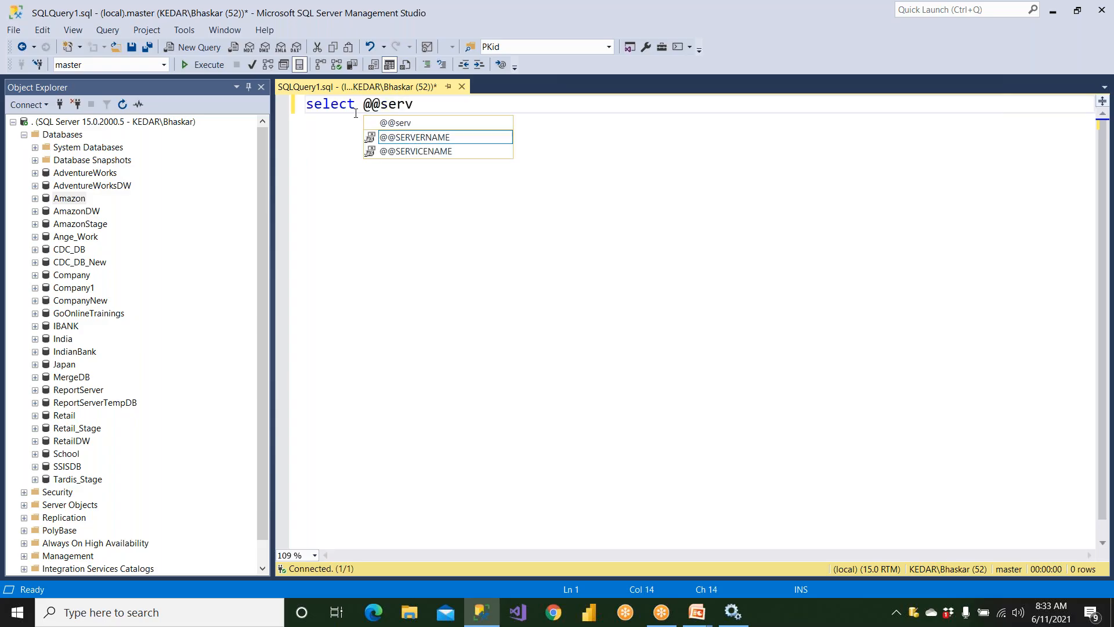
key(Tab)
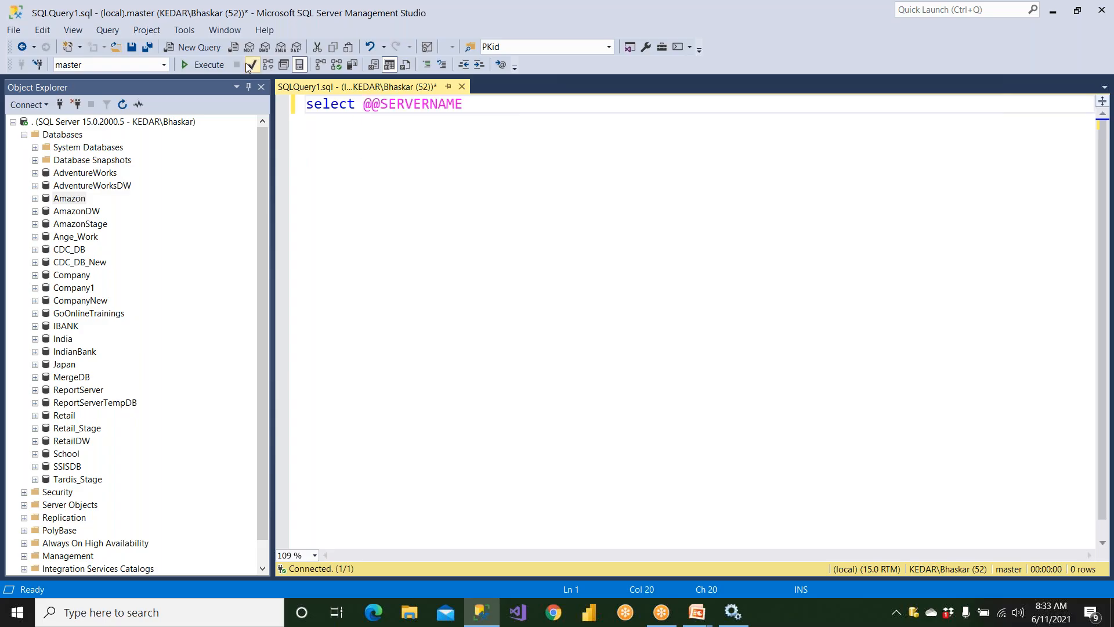
click(207, 65)
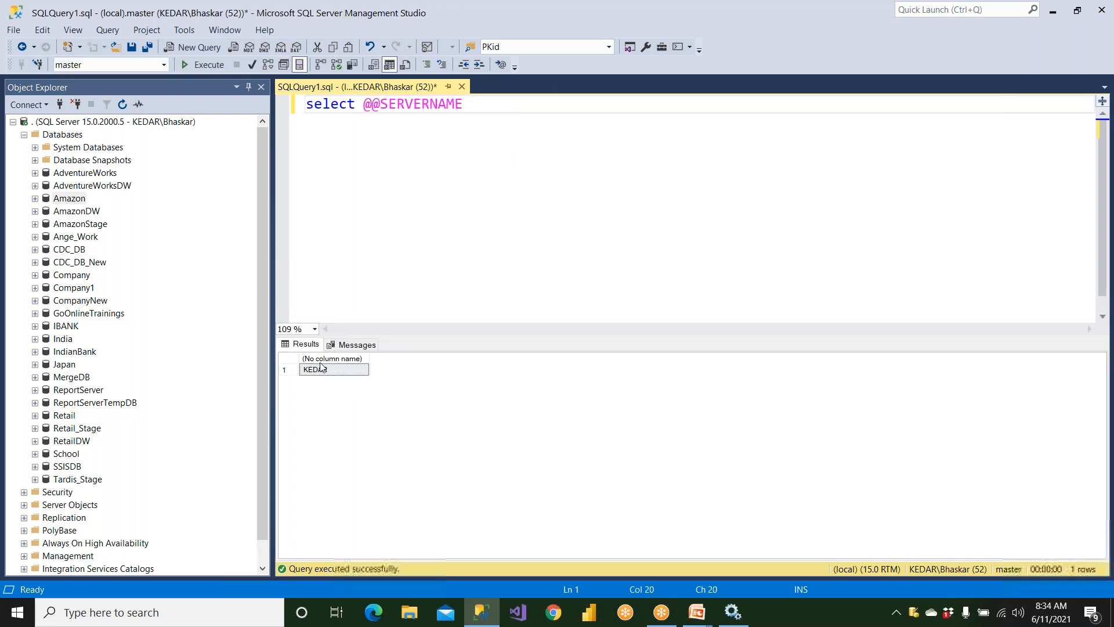
- Copy the server name from the query result
click(338, 376)
right_click(338, 375)
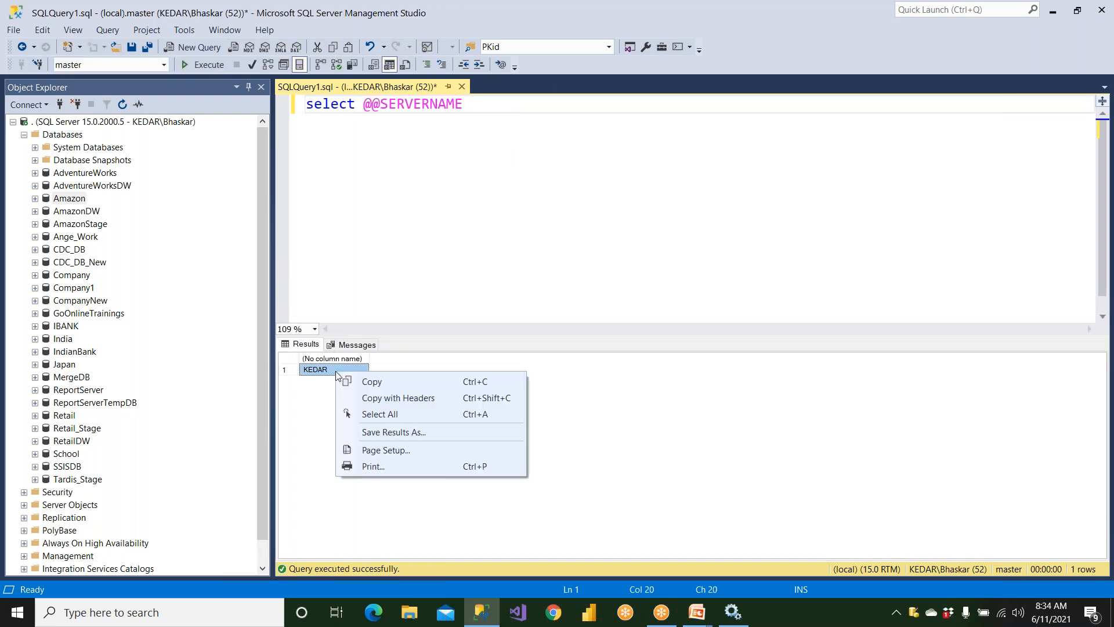
click(369, 384)
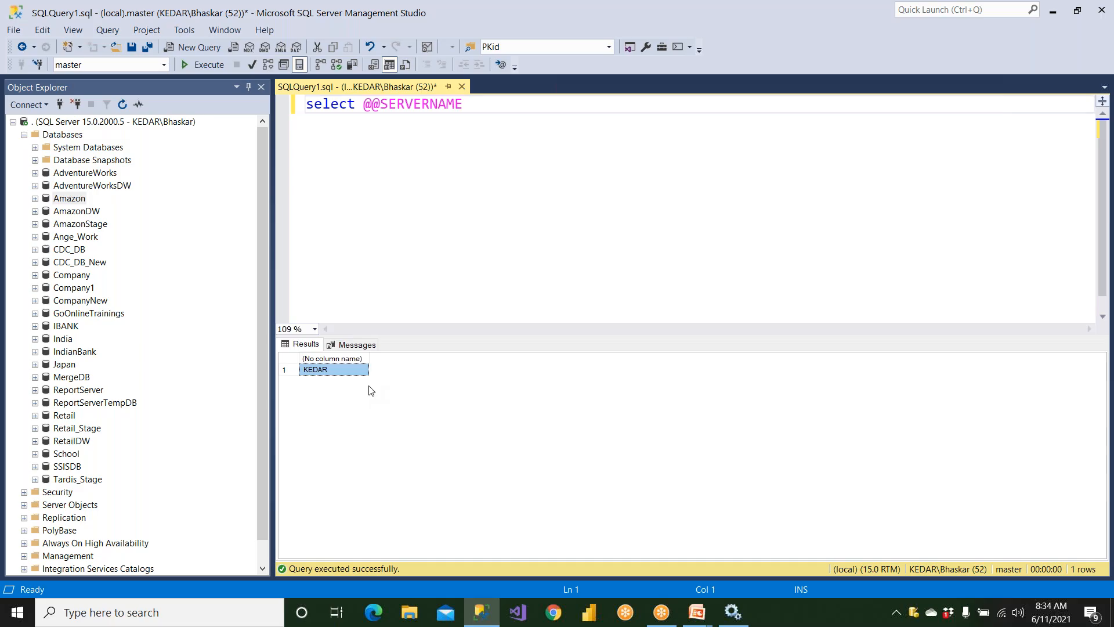
- Switch to Visual Studio and open the recent SSAS_AmazonSales_June092021_Batch project
click(524, 620)
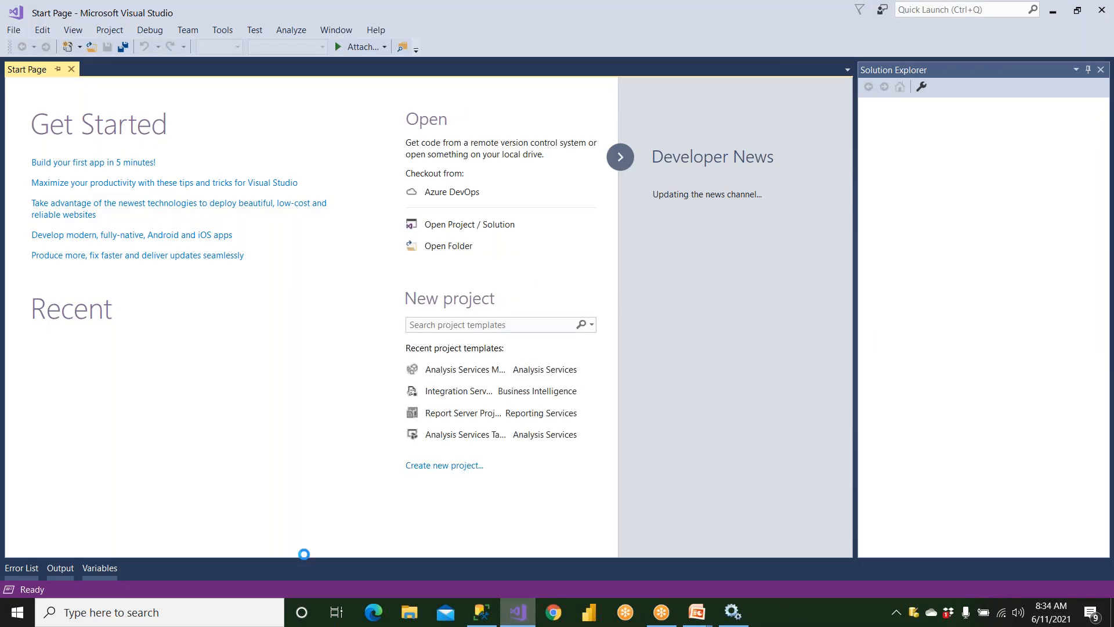
click(142, 381)
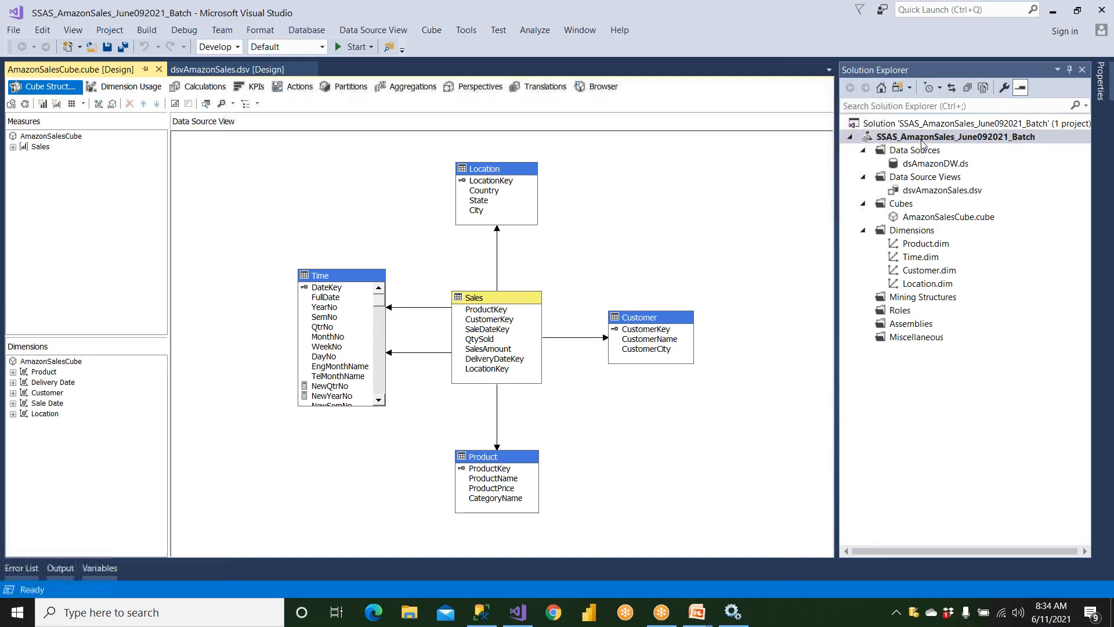
- Set the deployment target server of the SSAS_AmazonSales_June092021_Batch project to KEDAR and confirm its properties
right_click(922, 143)
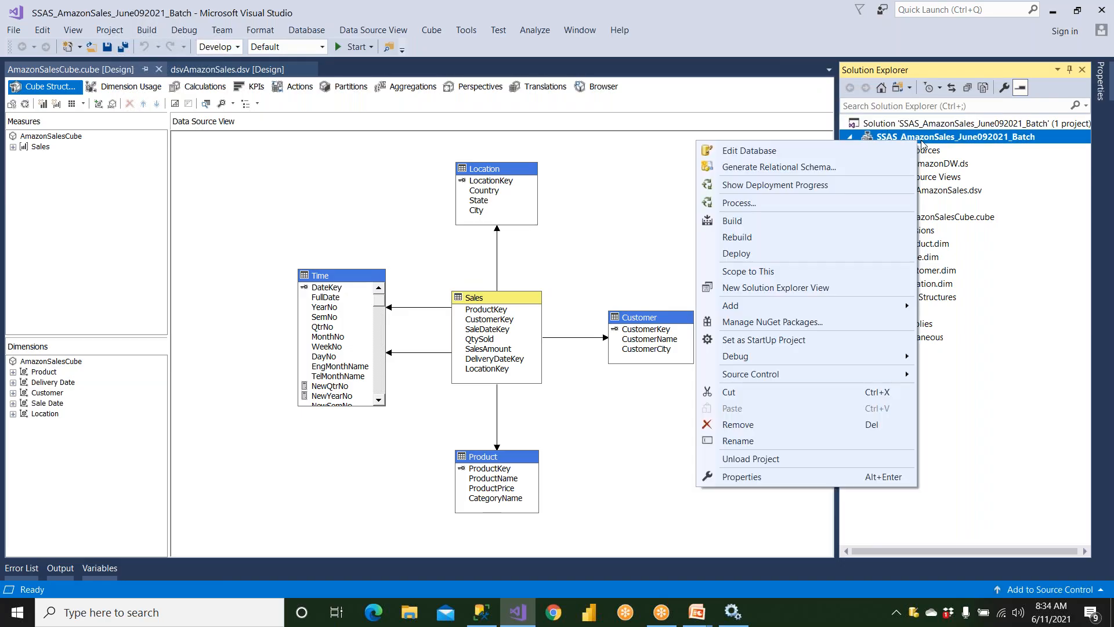
click(790, 476)
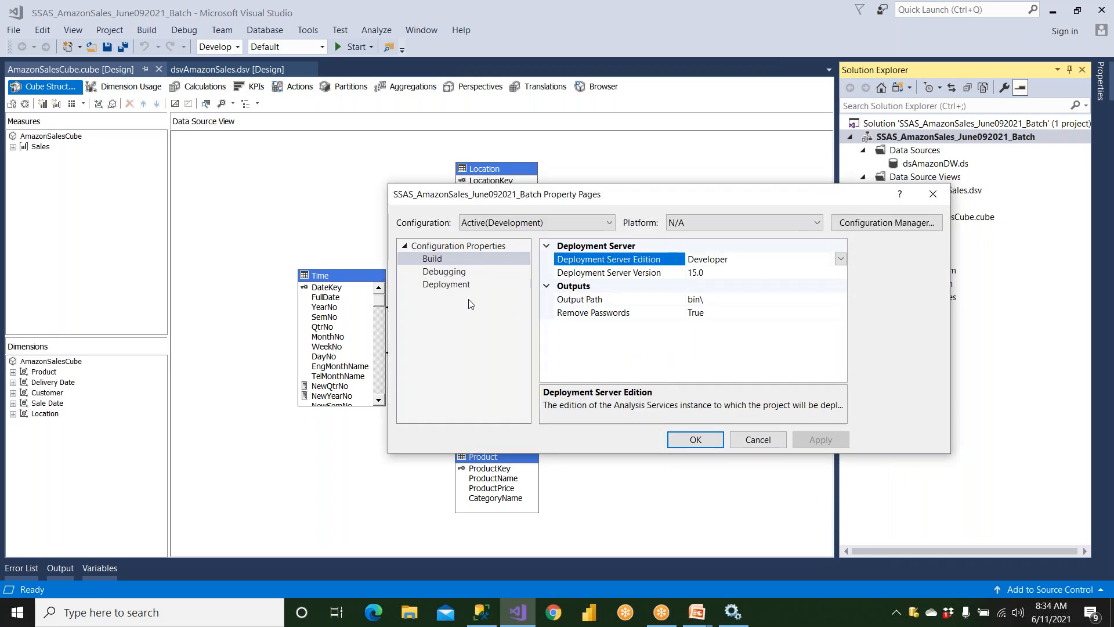
click(452, 284)
click(655, 314)
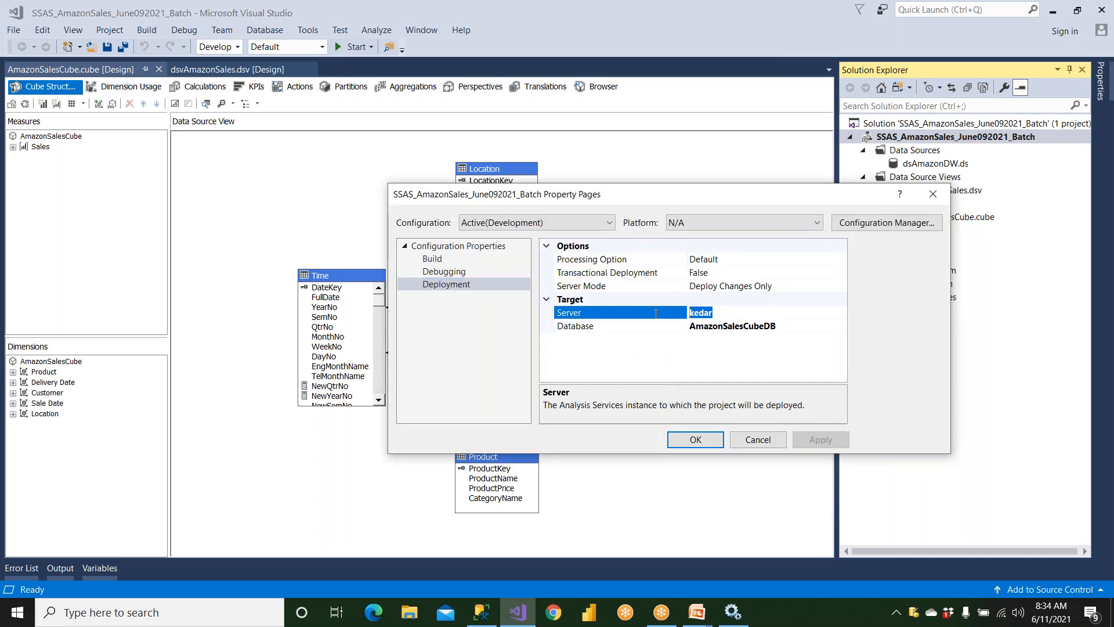
text(.)
text(KEDAR)
click(708, 444)
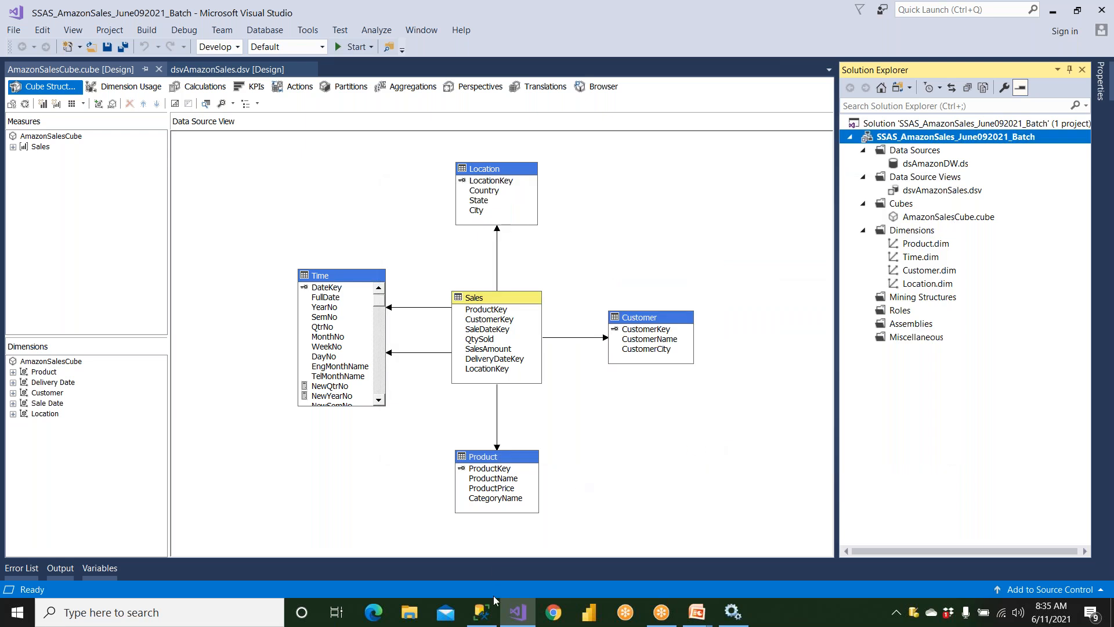
- Switch to SQL Server Management Studio and connect to the Analysis Services server KEDAR with Windows Authentication
click(487, 612)
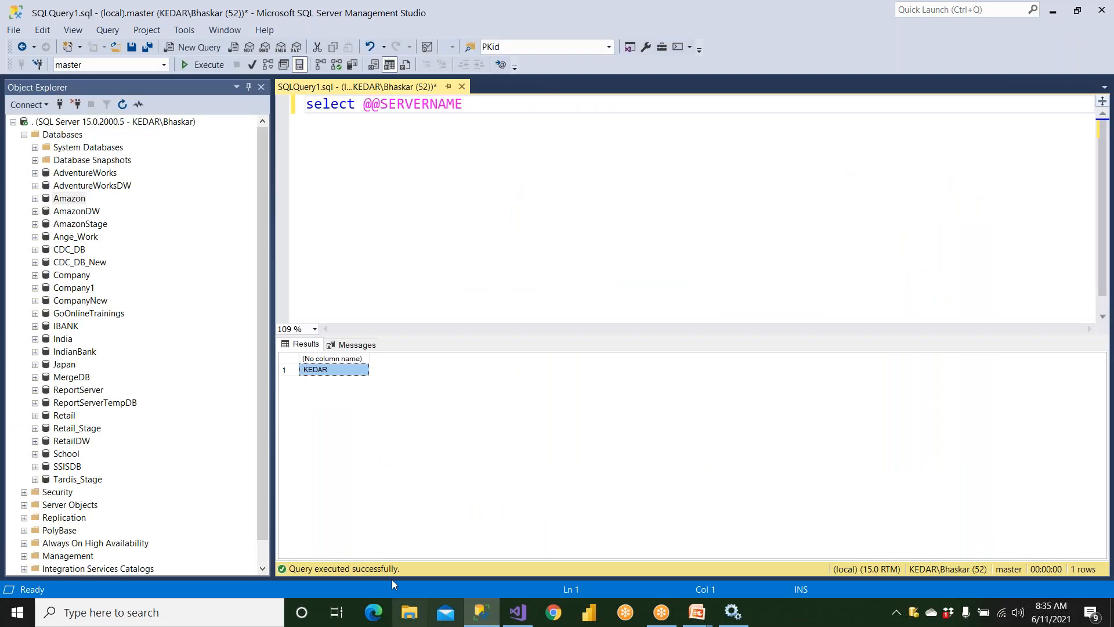
click(25, 135)
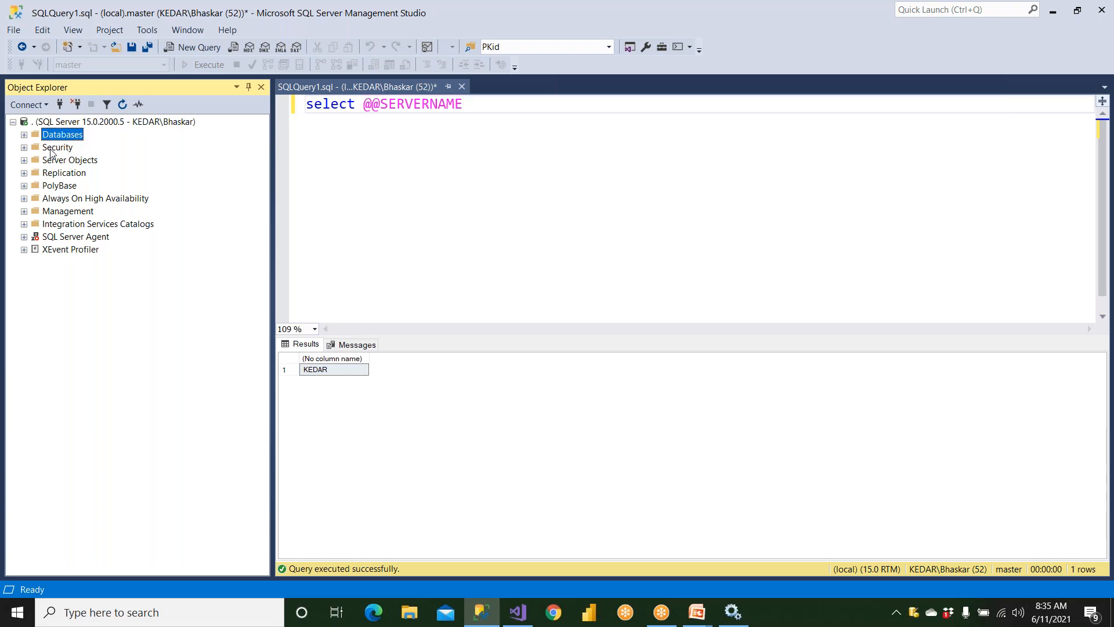
click(28, 105)
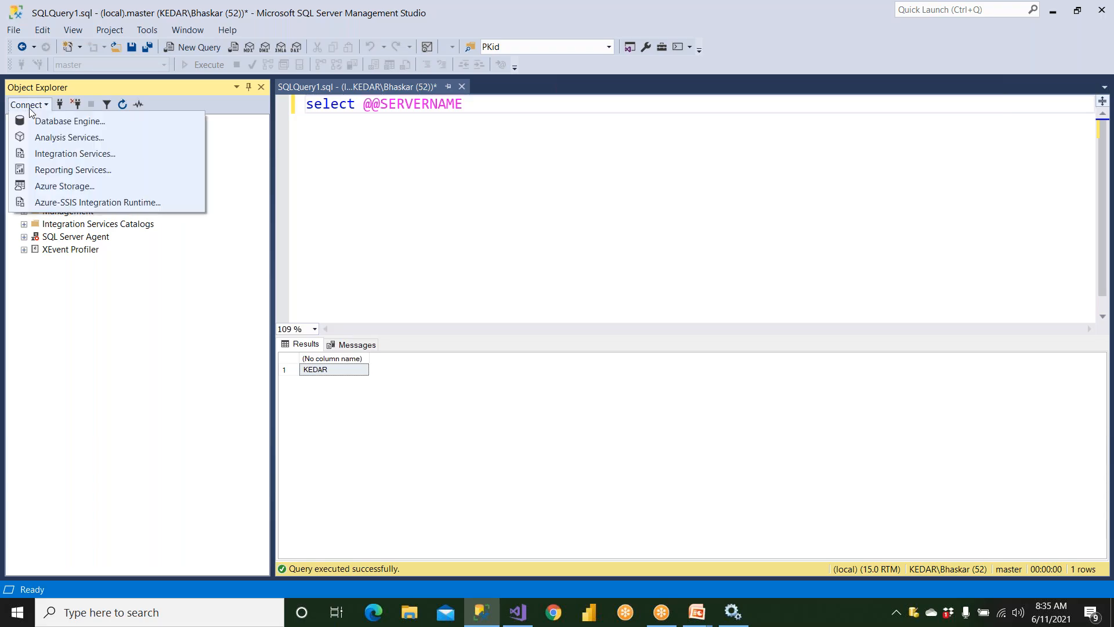
click(93, 142)
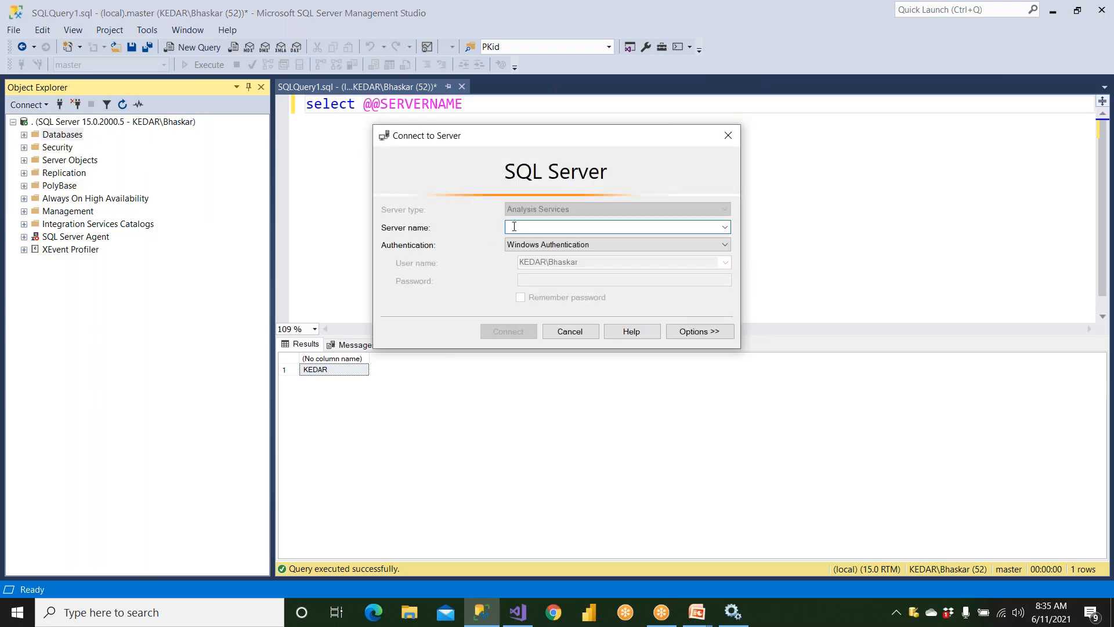
text(KEDAR)
click(494, 331)
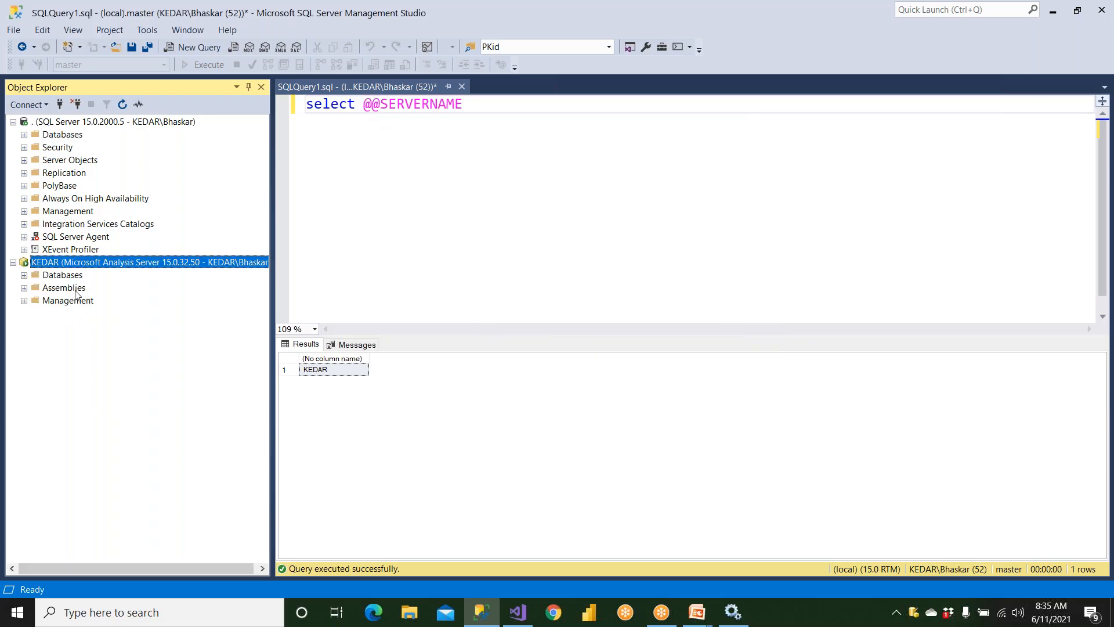
- Delete the WallMartCubeDB database from the KEDAR Analysis Services server
double_click(65, 276)
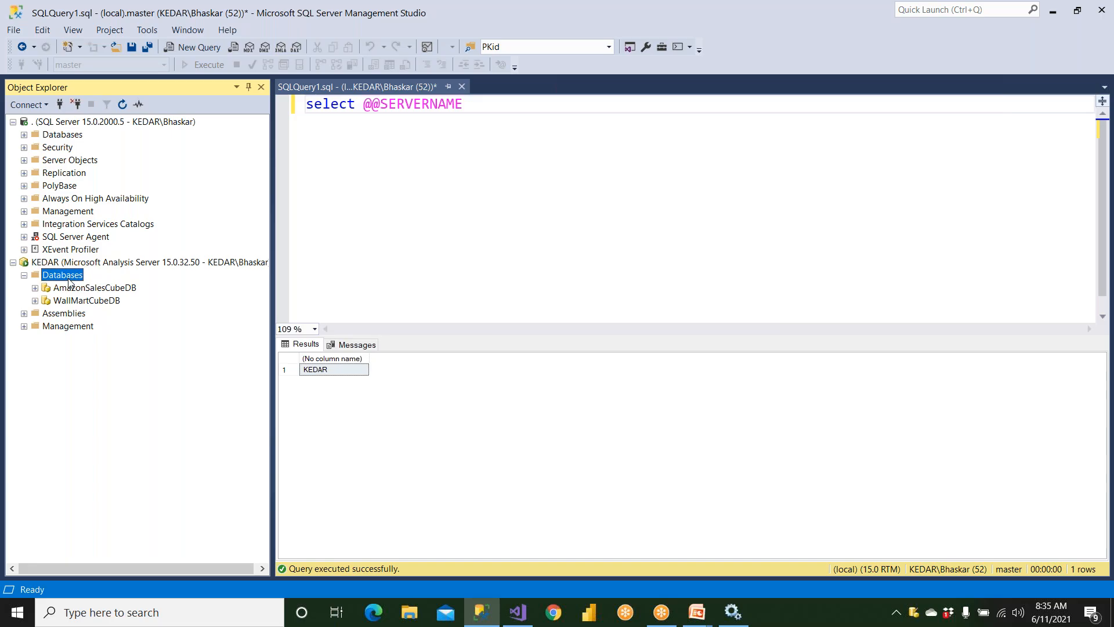
click(81, 289)
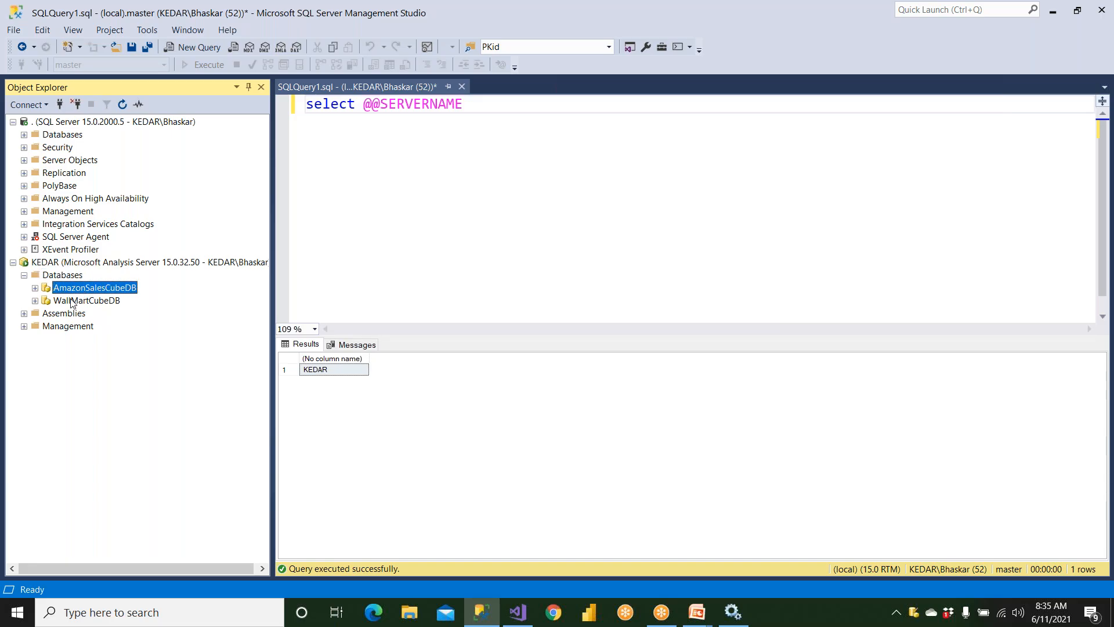
right_click(70, 299)
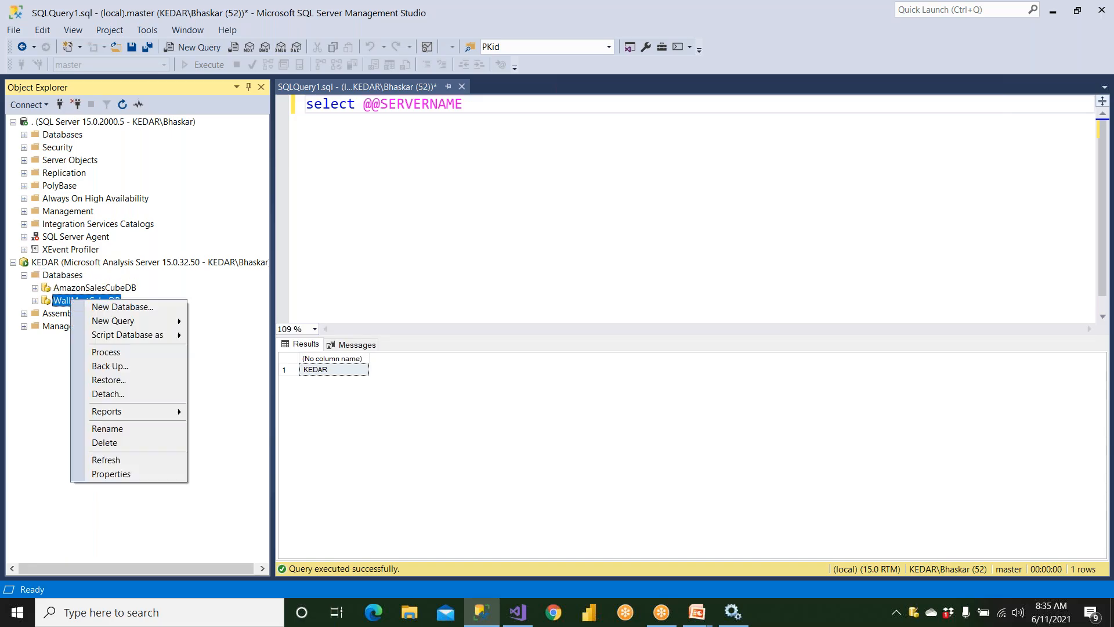
click(109, 442)
click(717, 516)
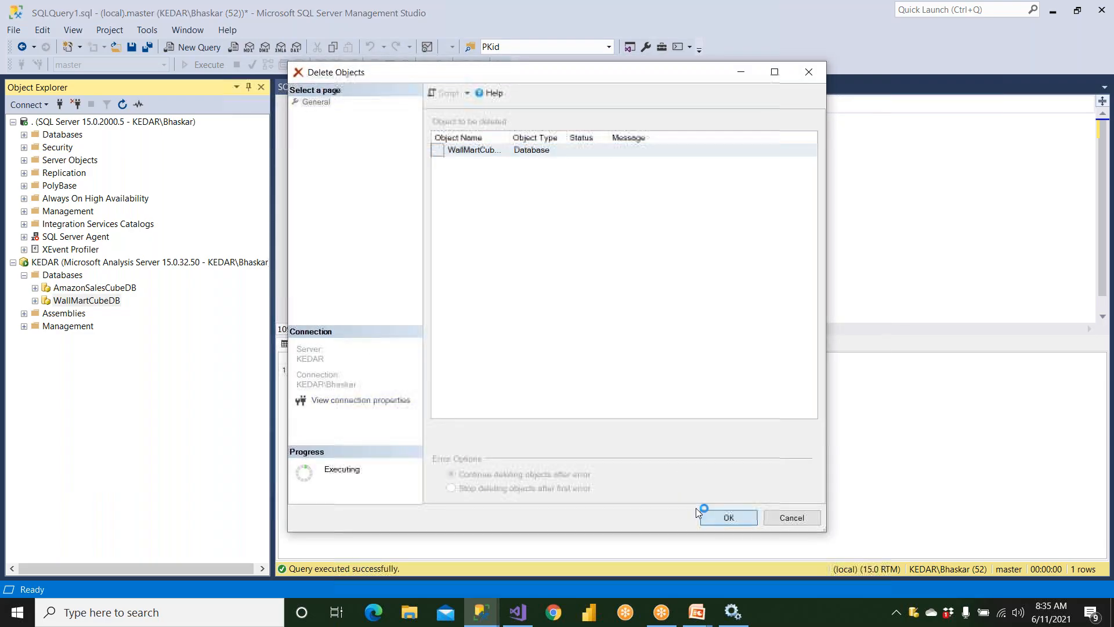
- Examine the Database Engine and Analysis Services connections, and check the contents and cubes of AmazonSalesCubeDB
click(95, 263)
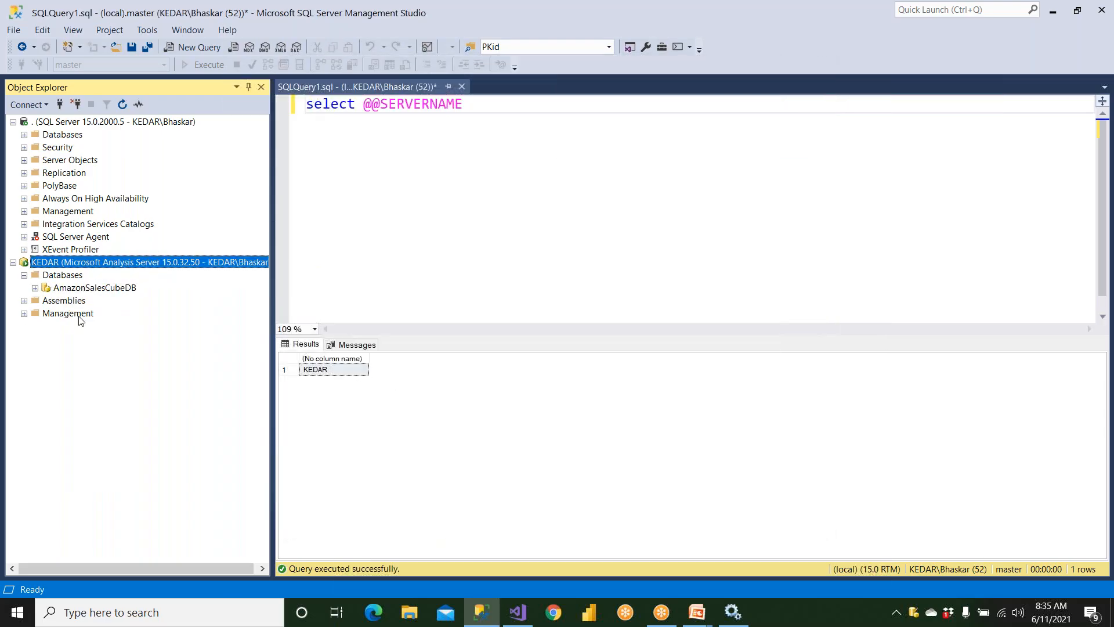
click(55, 123)
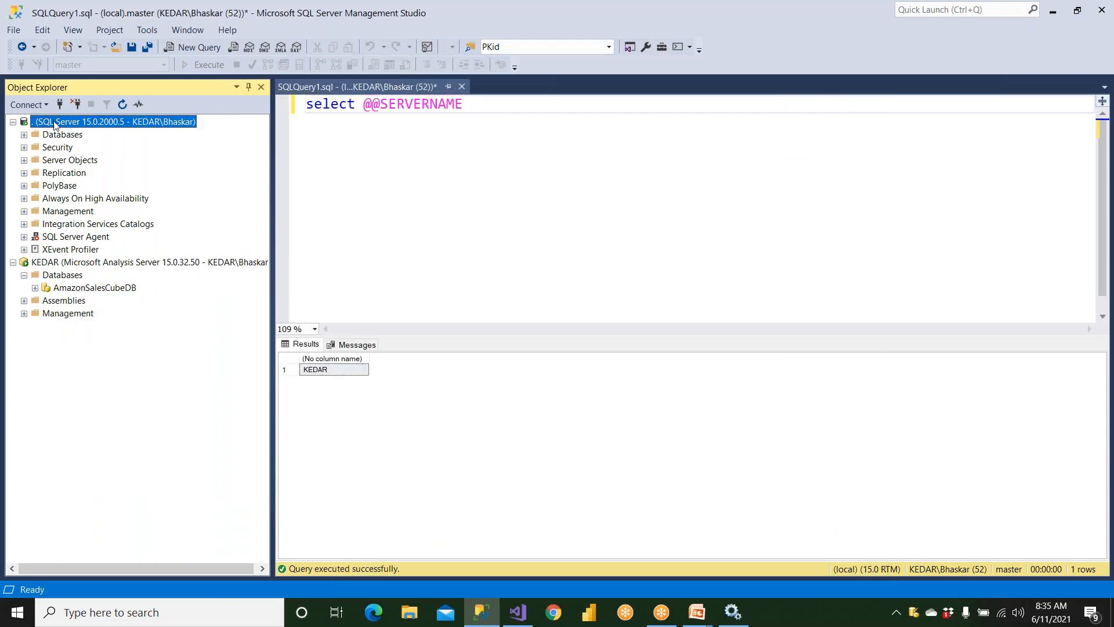
click(58, 263)
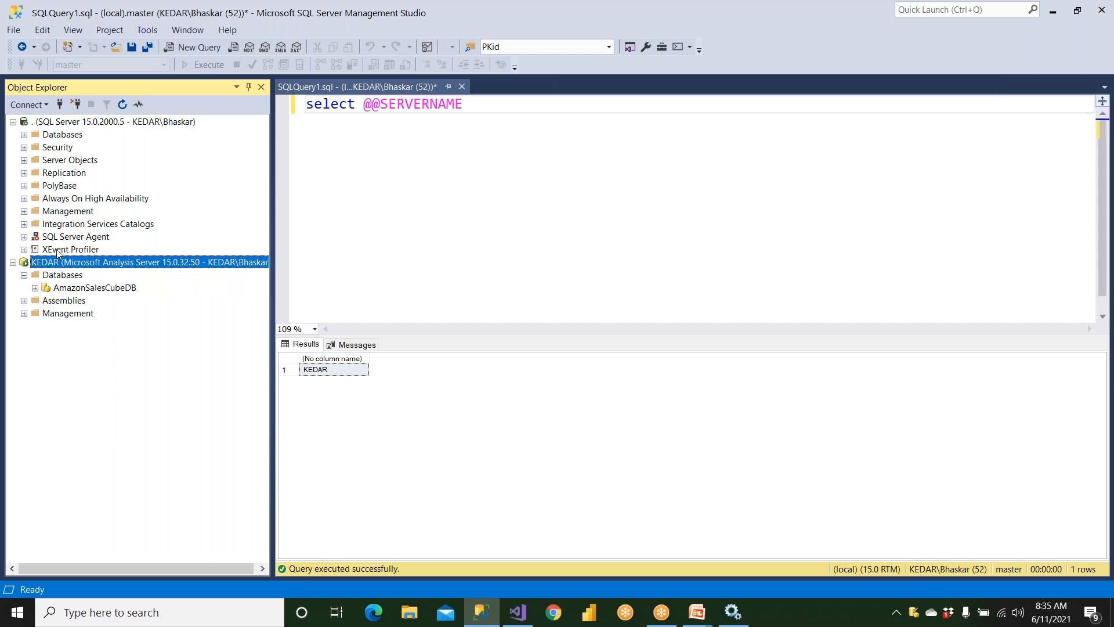
click(73, 289)
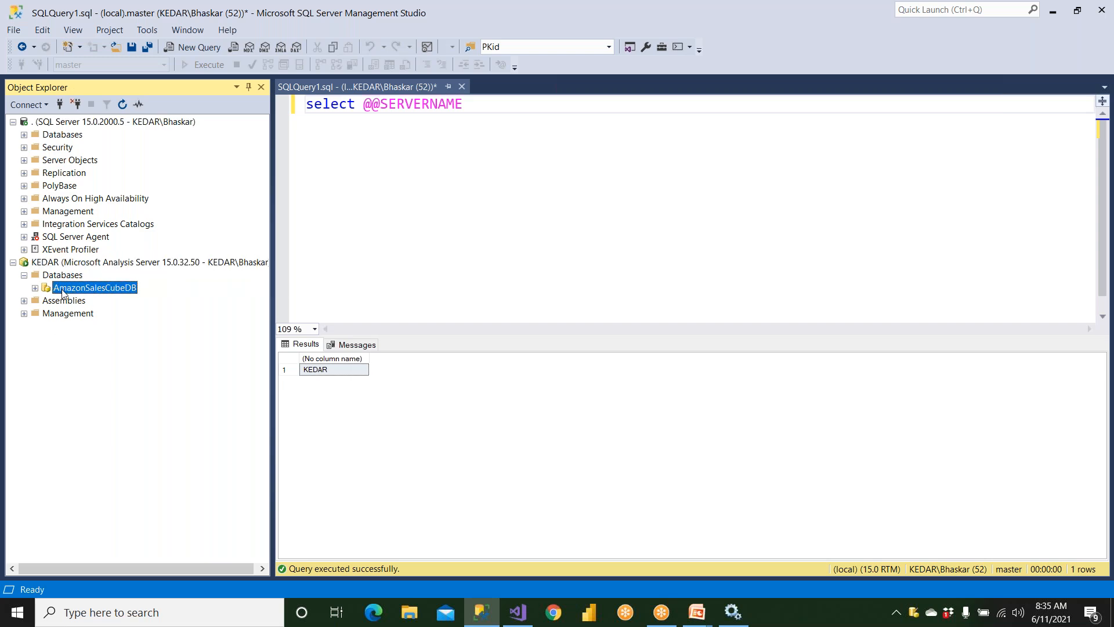
click(35, 288)
click(75, 325)
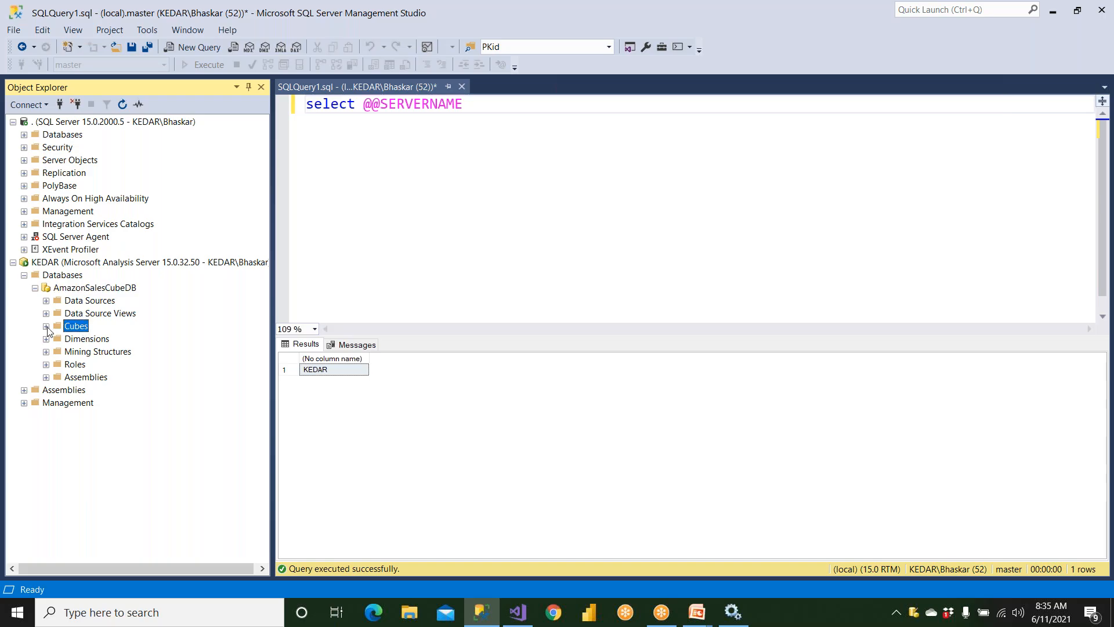
click(46, 326)
click(59, 338)
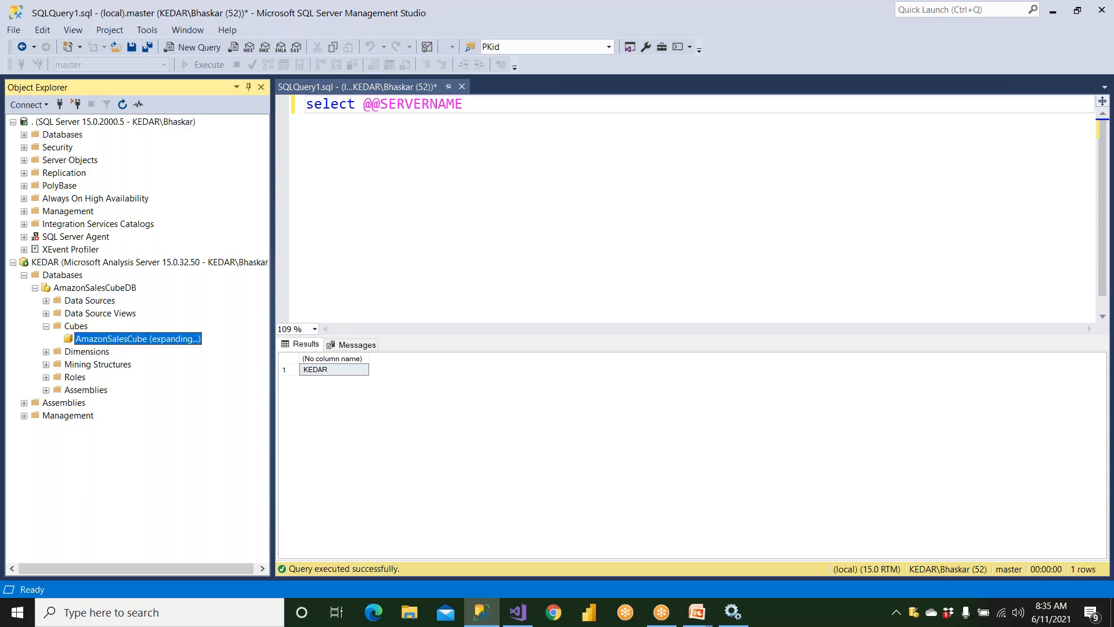
click(57, 339)
click(46, 326)
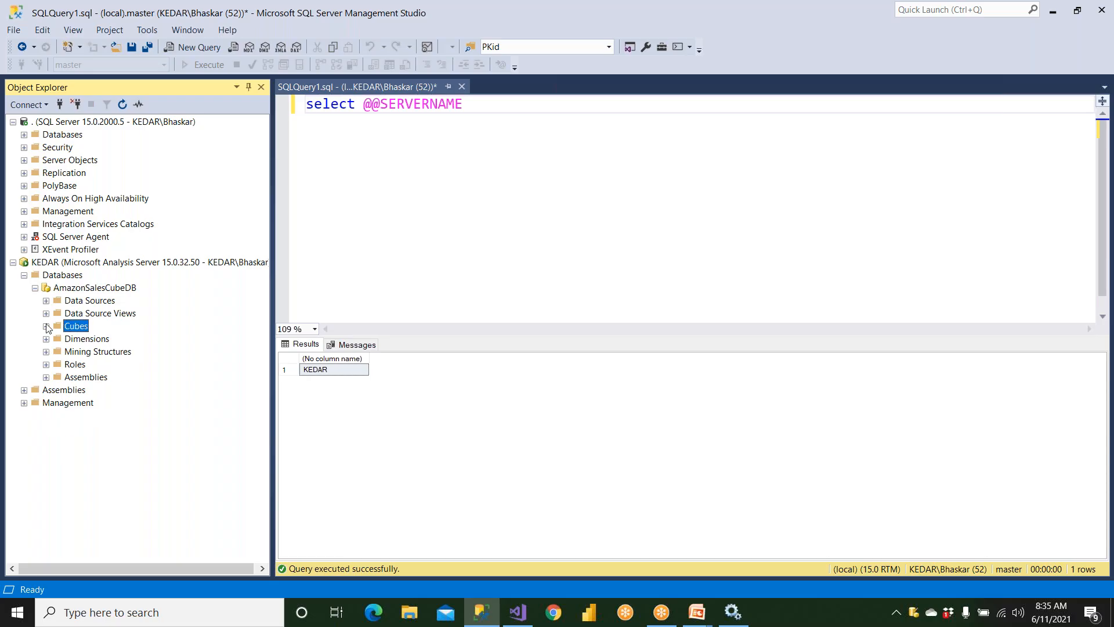
- Disconnect the KEDAR Analysis Services server from Object Explorer
click(14, 263)
click(76, 103)
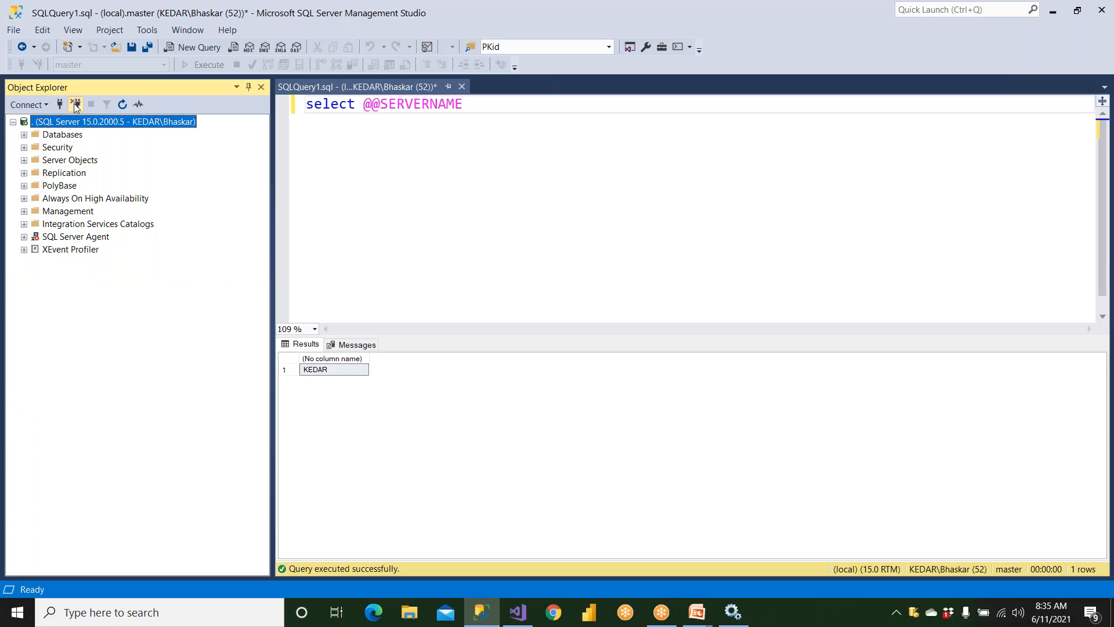
click(28, 104)
click(64, 137)
click(526, 337)
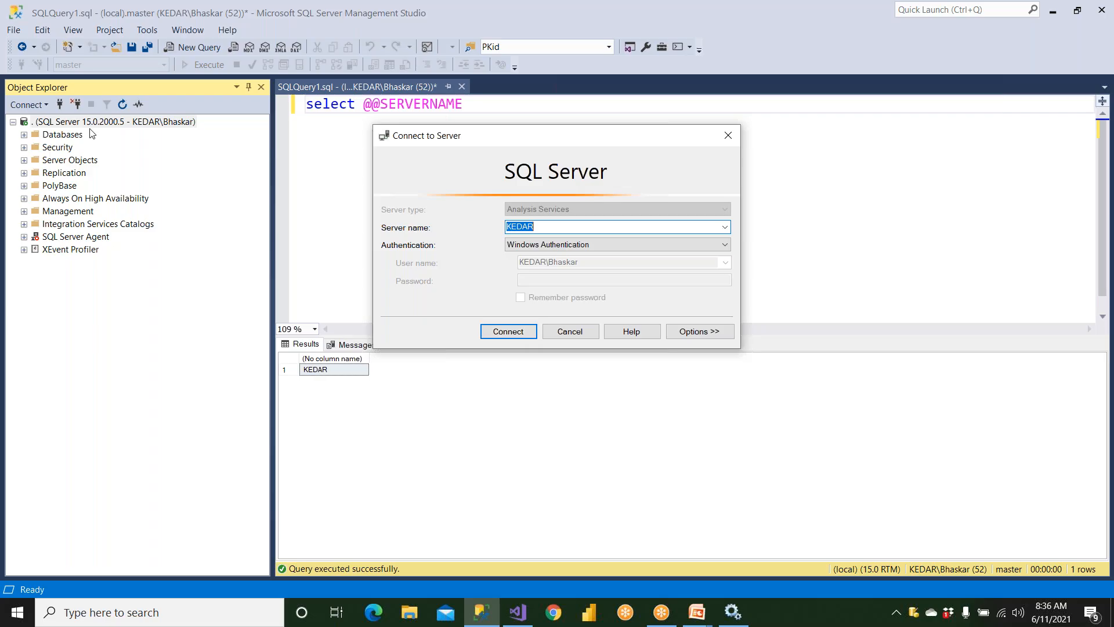
click(567, 331)
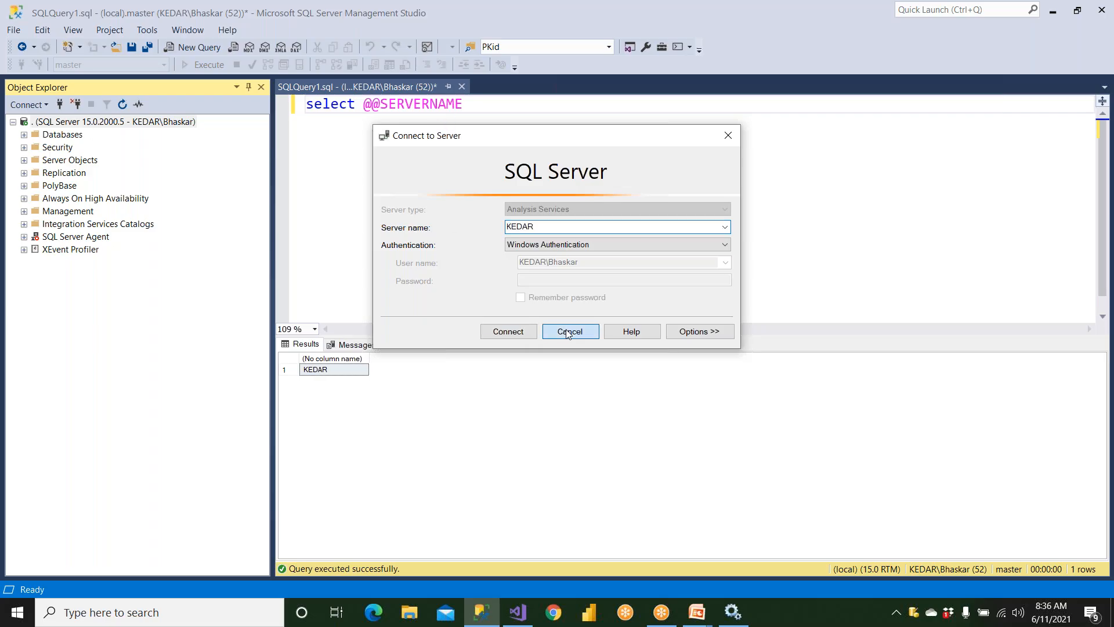
- Reconnect to the Analysis Services server KEDAR with Windows Authentication and check its list of databases
click(36, 108)
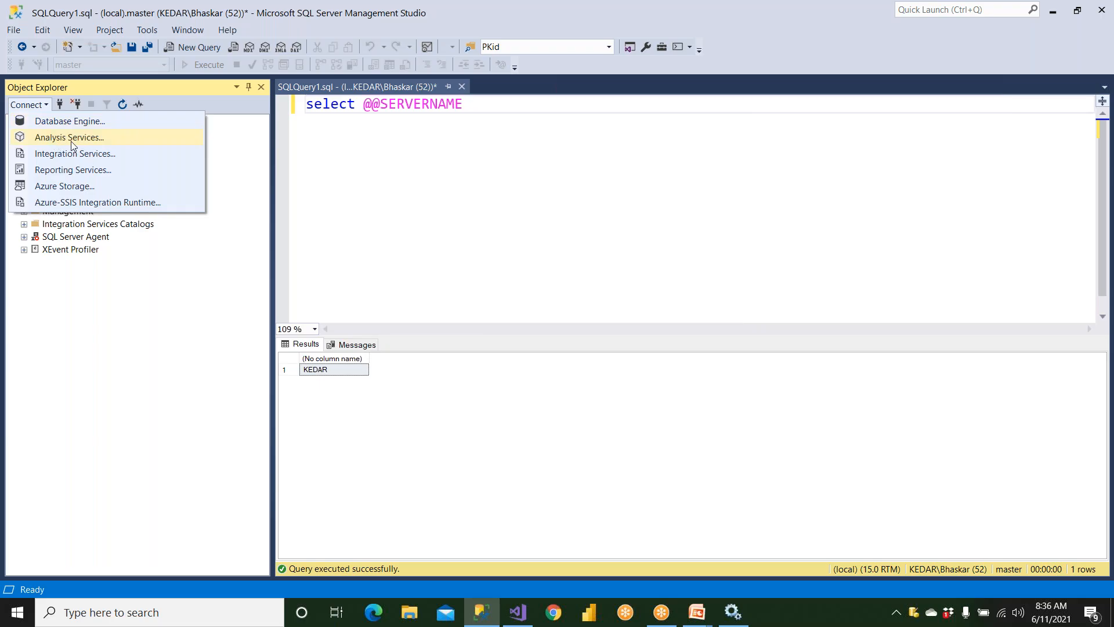
click(106, 139)
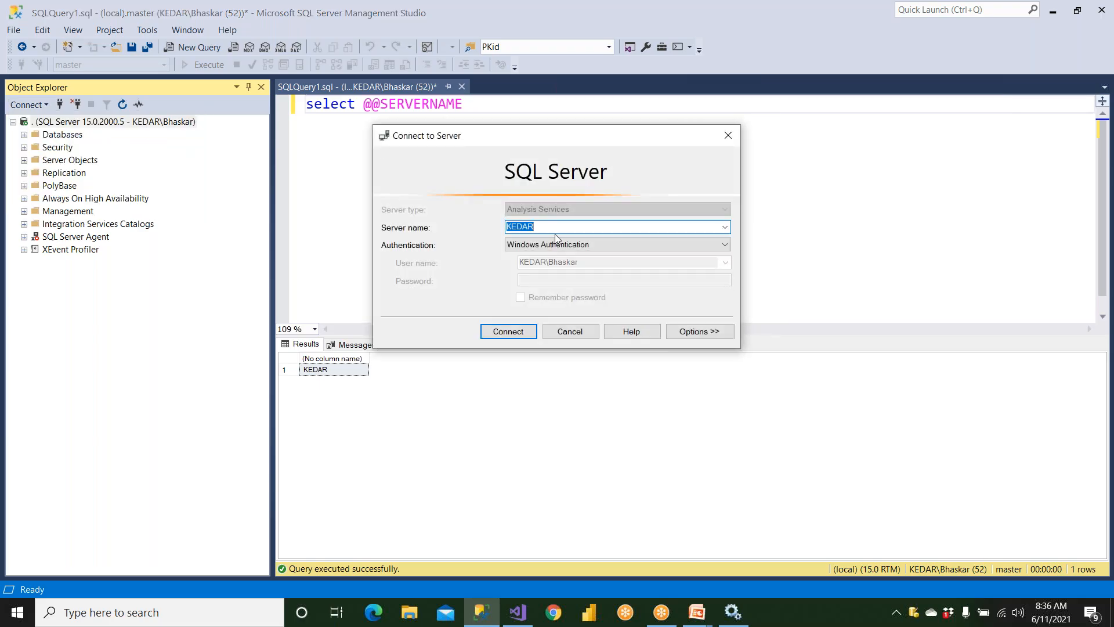
click(569, 331)
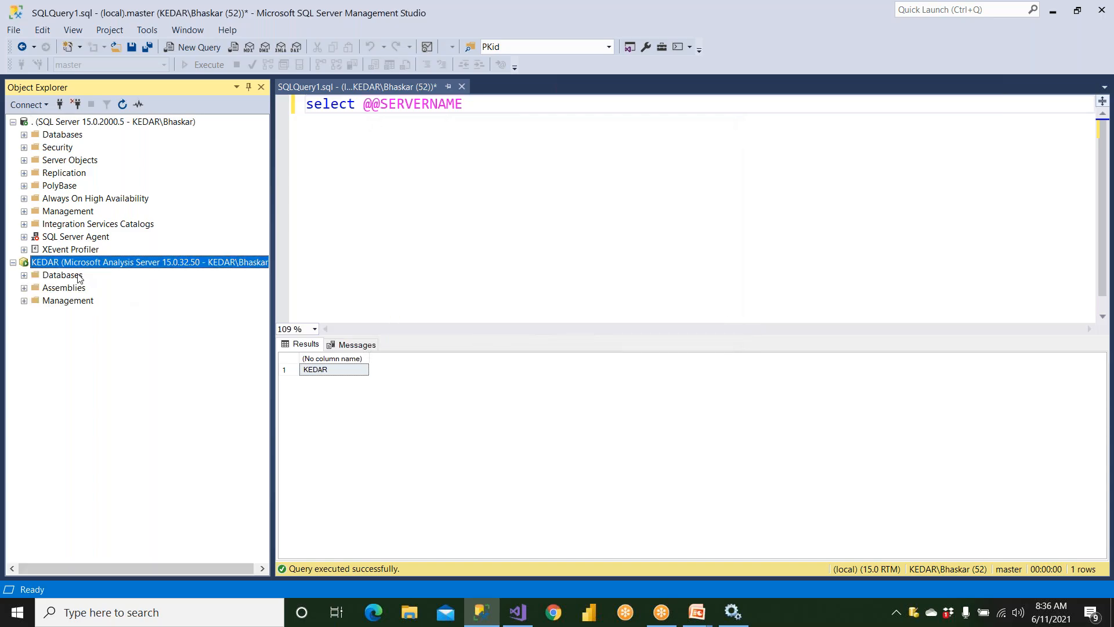
double_click(80, 276)
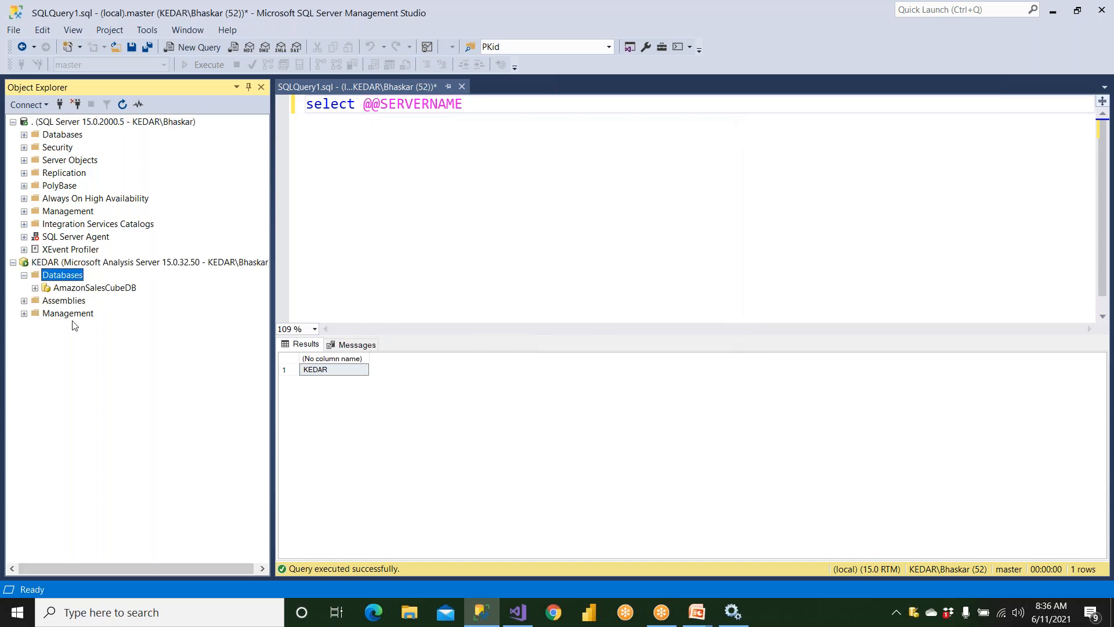
click(24, 275)
- Switch to Visual Studio and review the build, deploy and process commands available for the SSAS_AmazonSales_June092021_Batch project
click(526, 608)
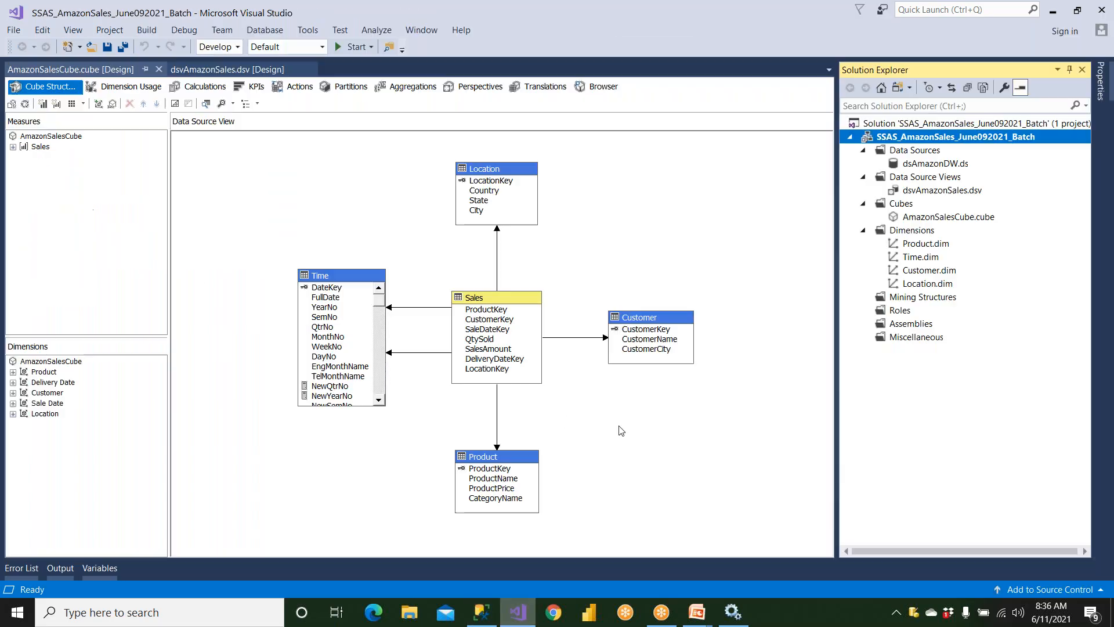
right_click(931, 140)
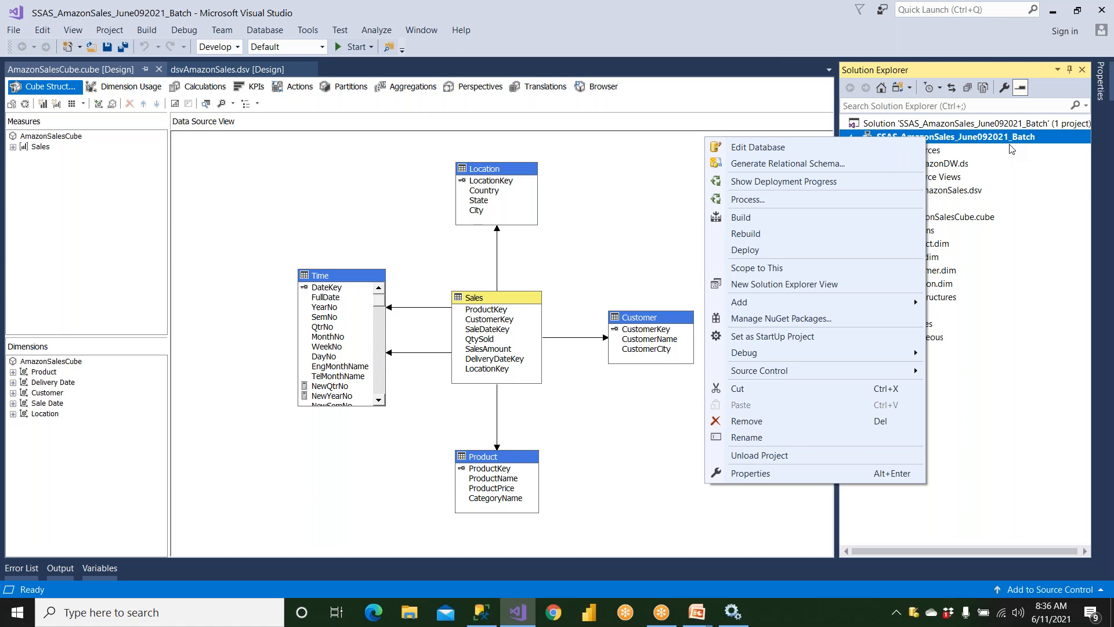
click(826, 22)
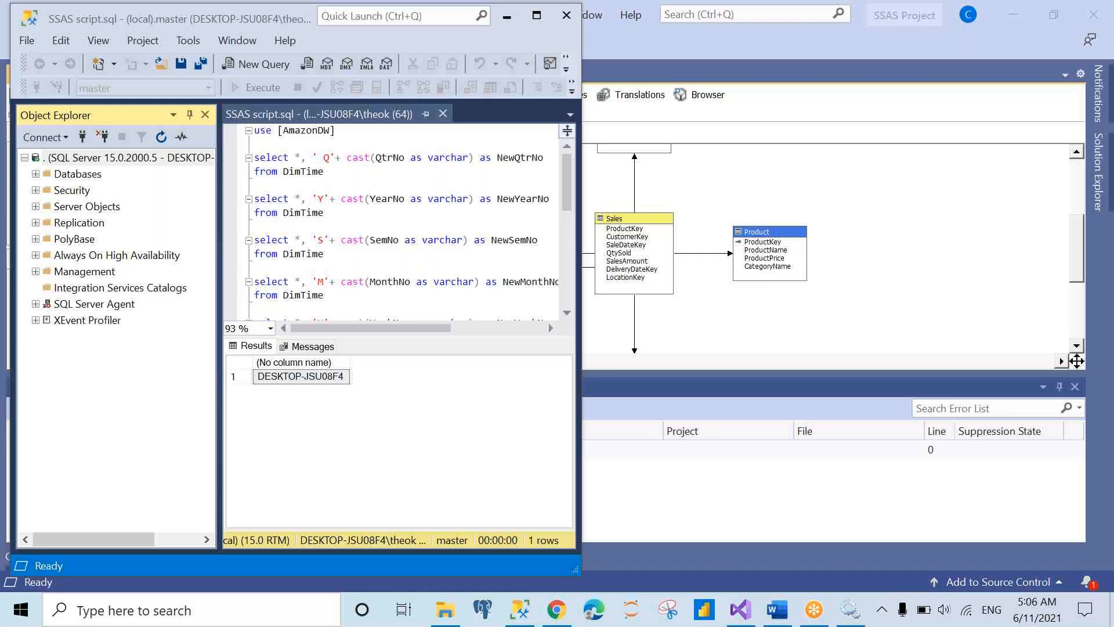
- Copy the server name DESKTOP-JSU08F4 from the query result in SQL Server Management Studio
click(539, 399)
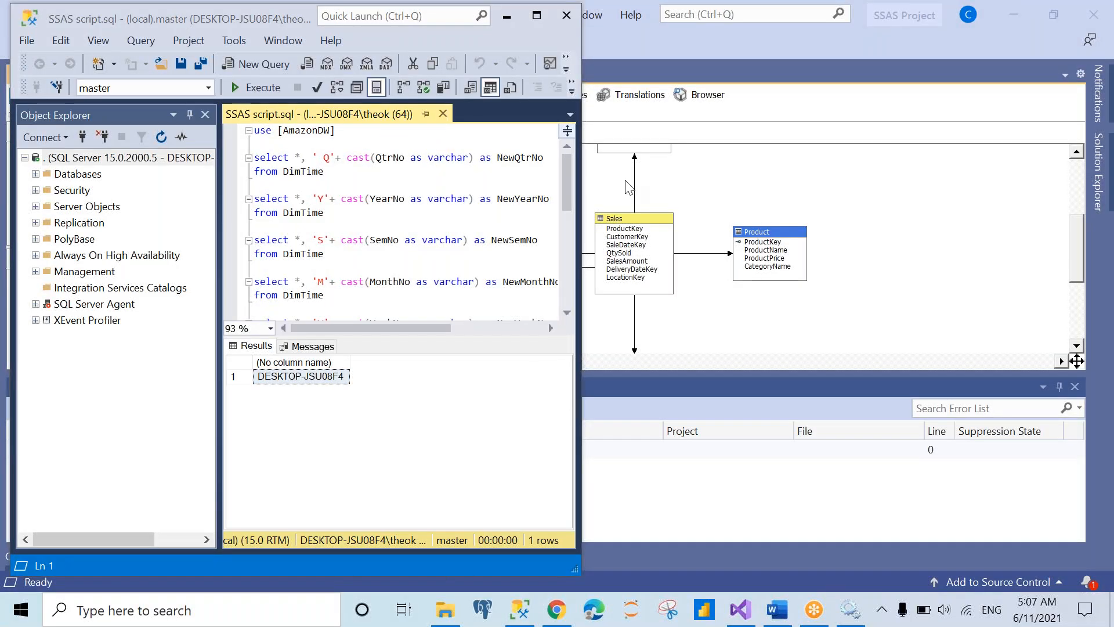
right_click(314, 381)
click(347, 386)
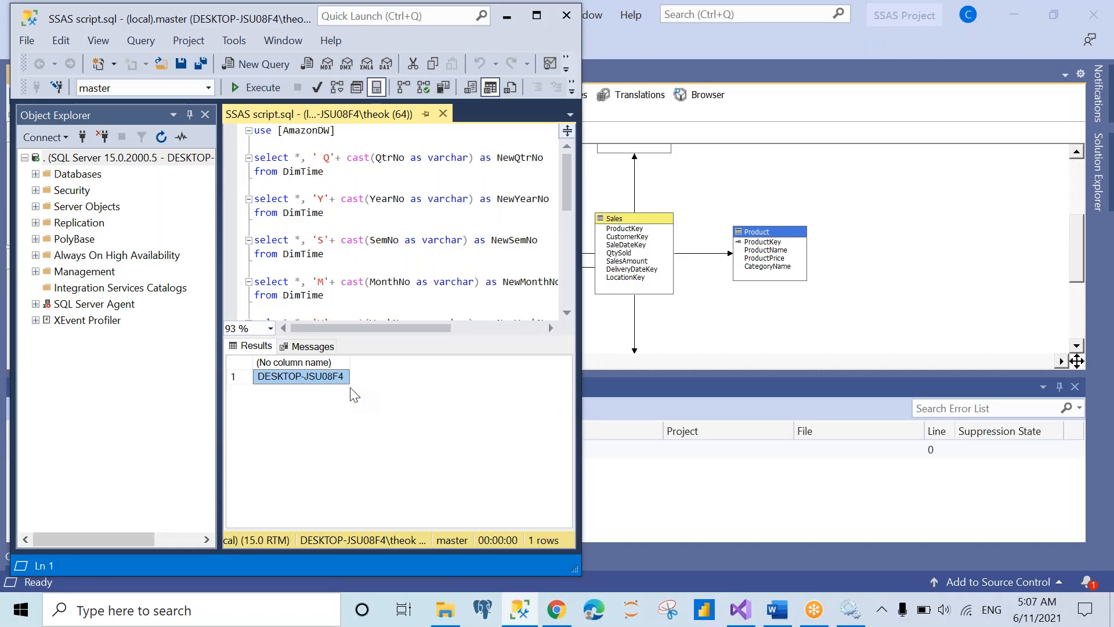
- Try to connect to Analysis Services on DESKTOP-JSU08F4 with Windows Authentication, using the copied server name, and dismiss the resulting message
click(44, 137)
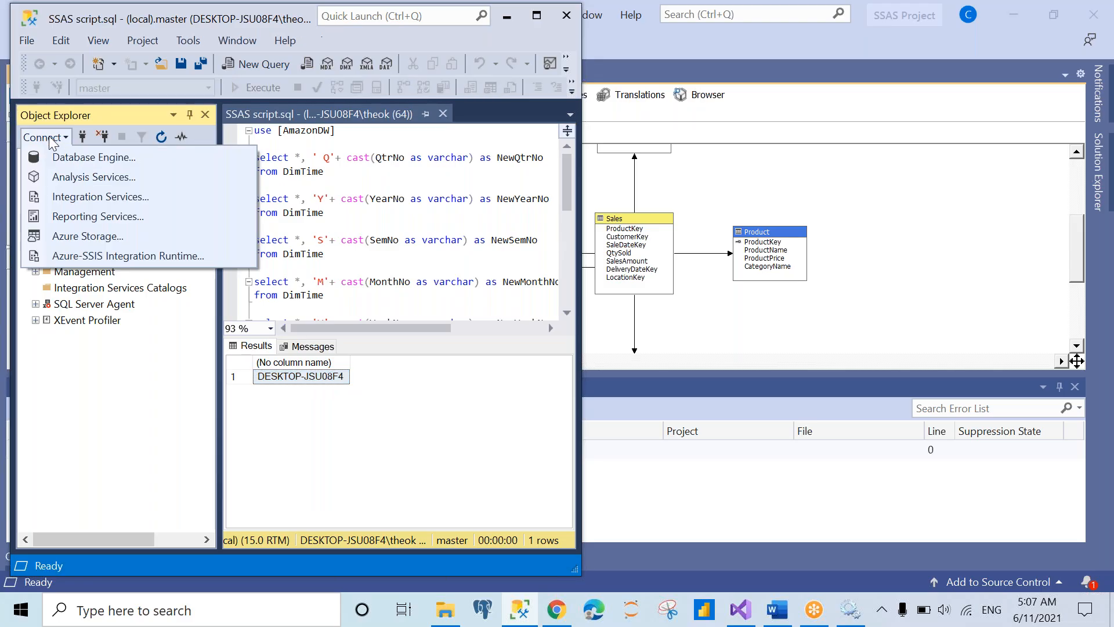
click(71, 182)
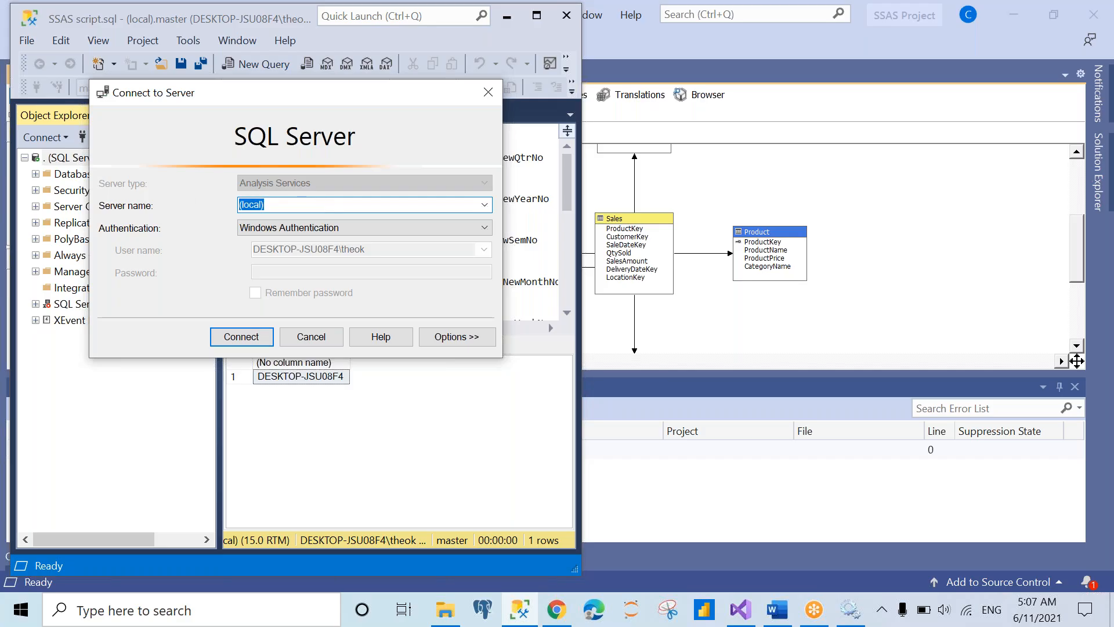
key(ctrl+v)
click(242, 338)
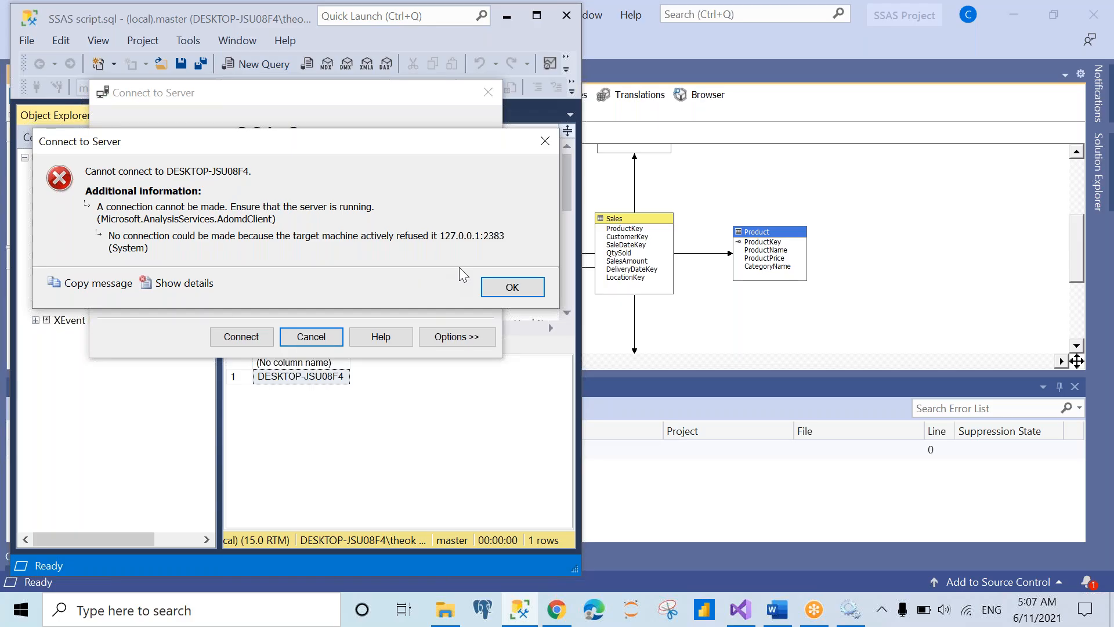
click(511, 287)
- Try to connect to Analysis Services with "." as the server name and dismiss the resulting message
click(346, 207)
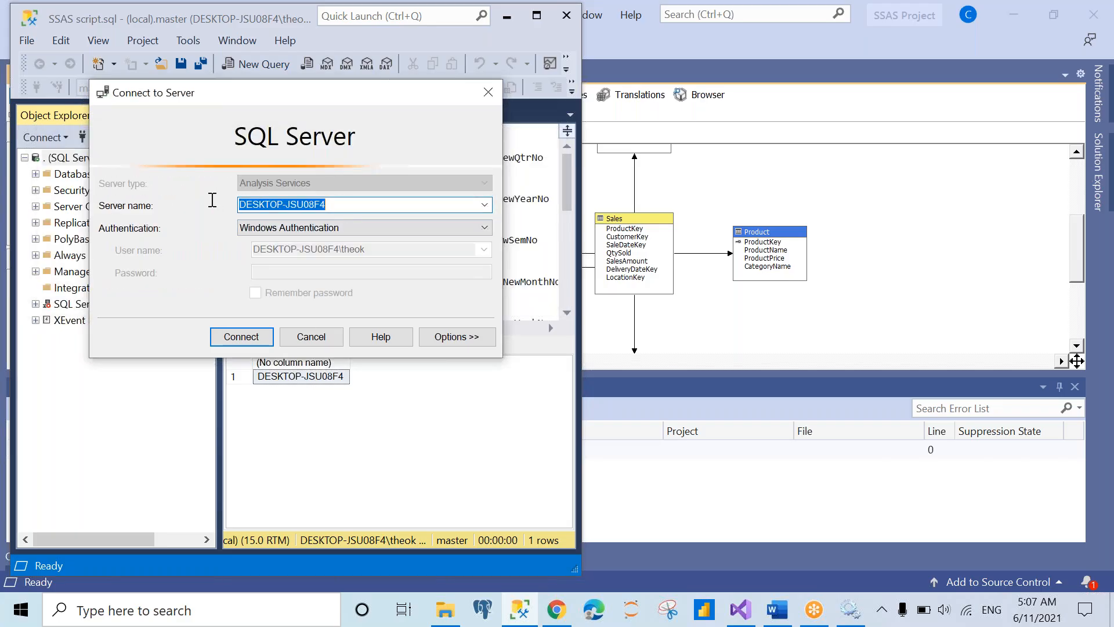
text(.)
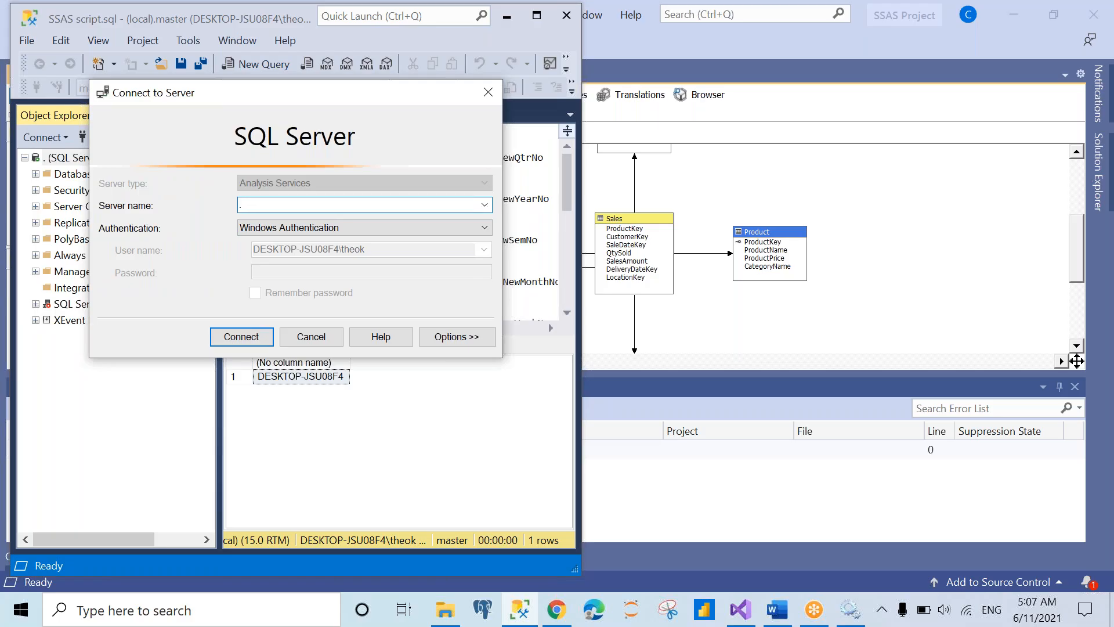
click(226, 336)
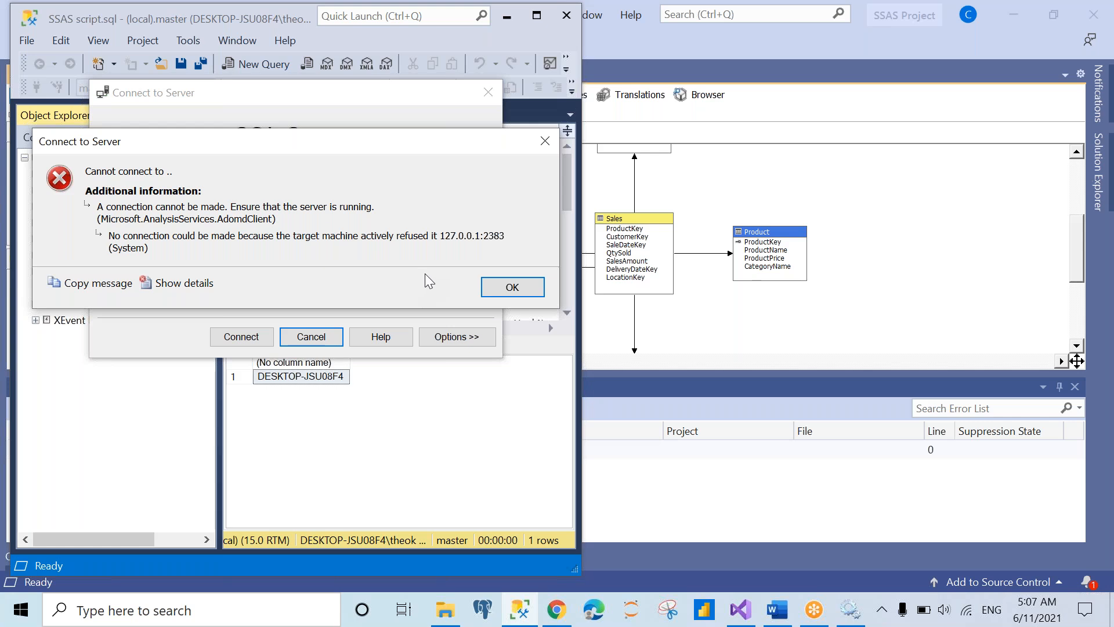
click(487, 286)
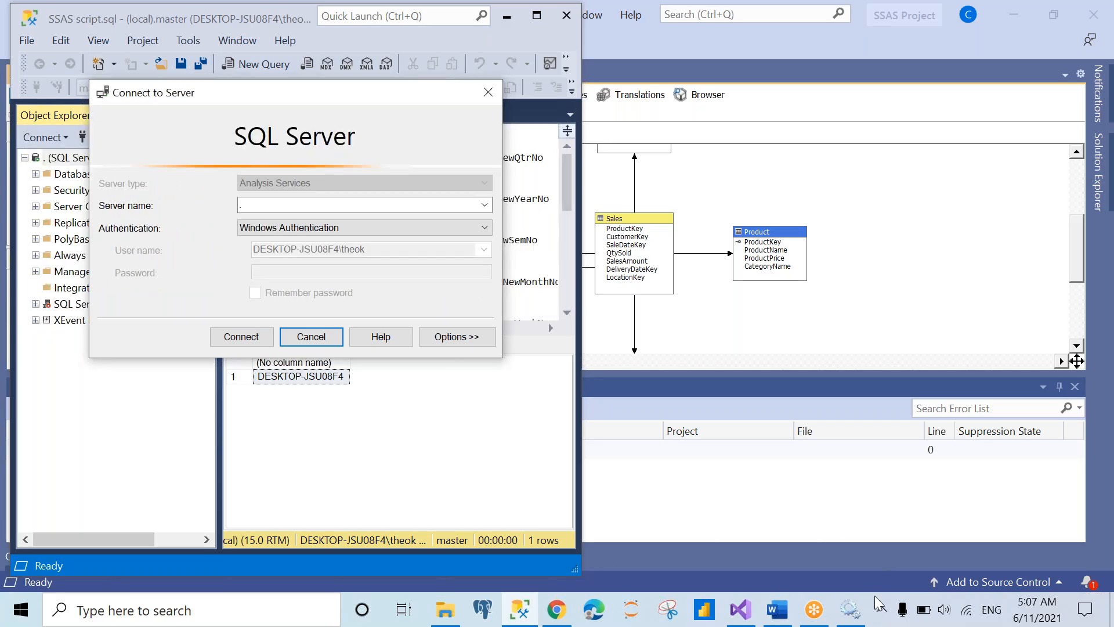
- Switch to the Services console and stop, then restart the SQL Server Analysis Services (MSSQLSERVER1) service
click(794, 98)
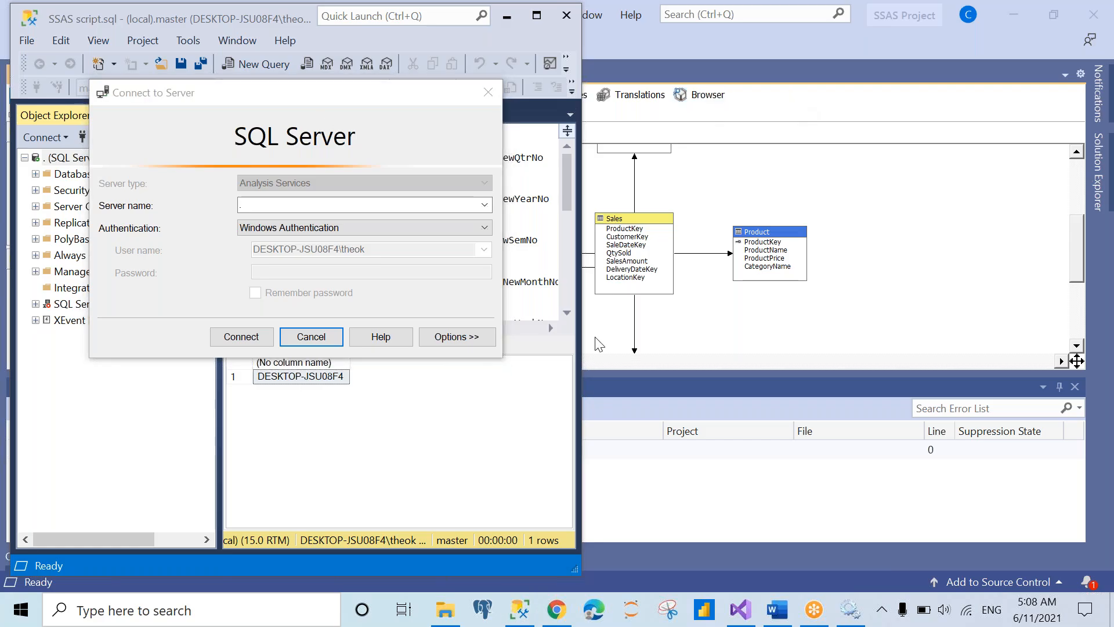
click(851, 618)
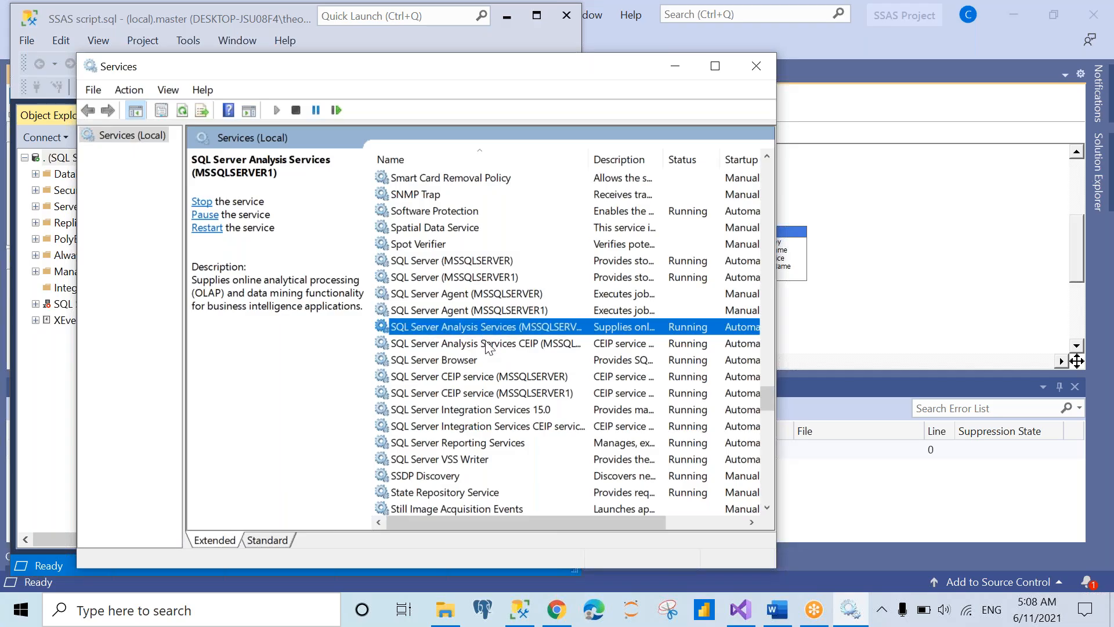
drag(560, 74, 630, 63)
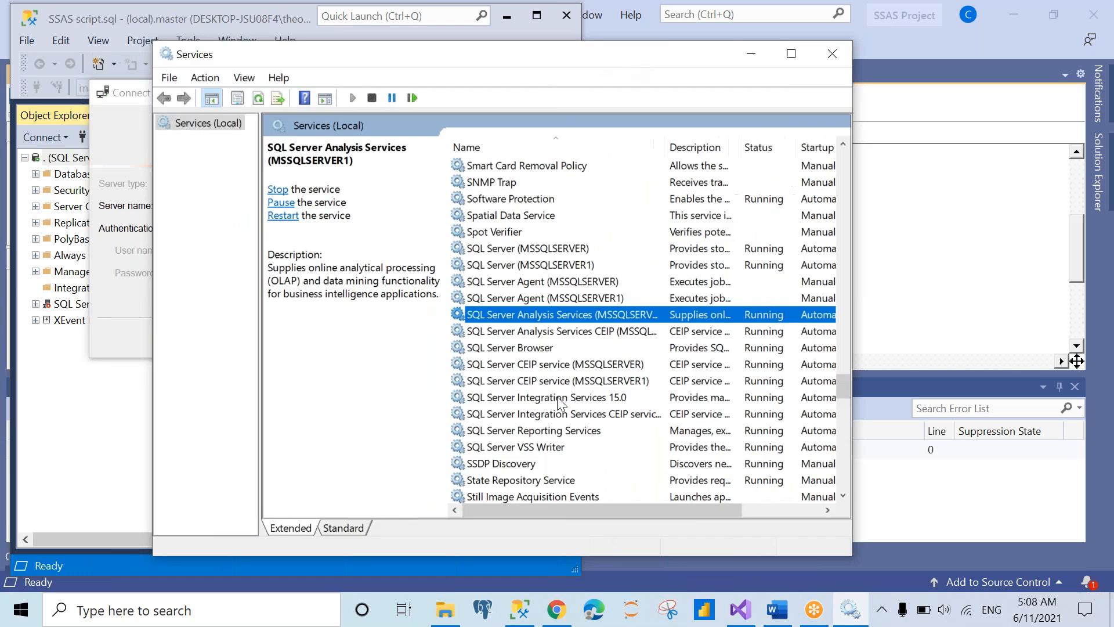
double_click(541, 317)
drag(520, 113, 740, 51)
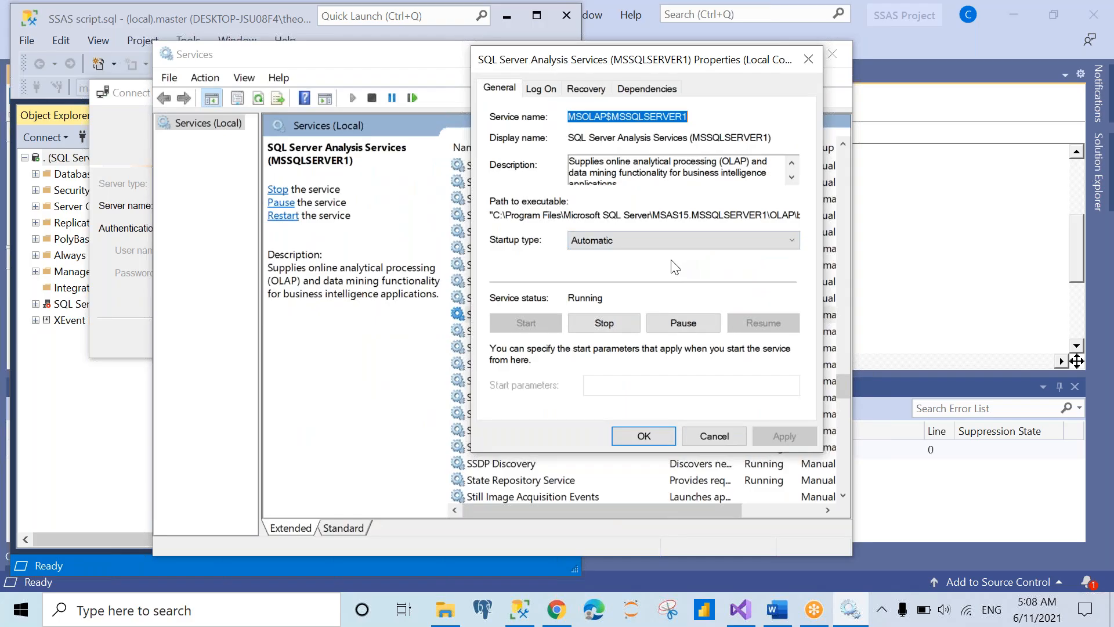
click(611, 321)
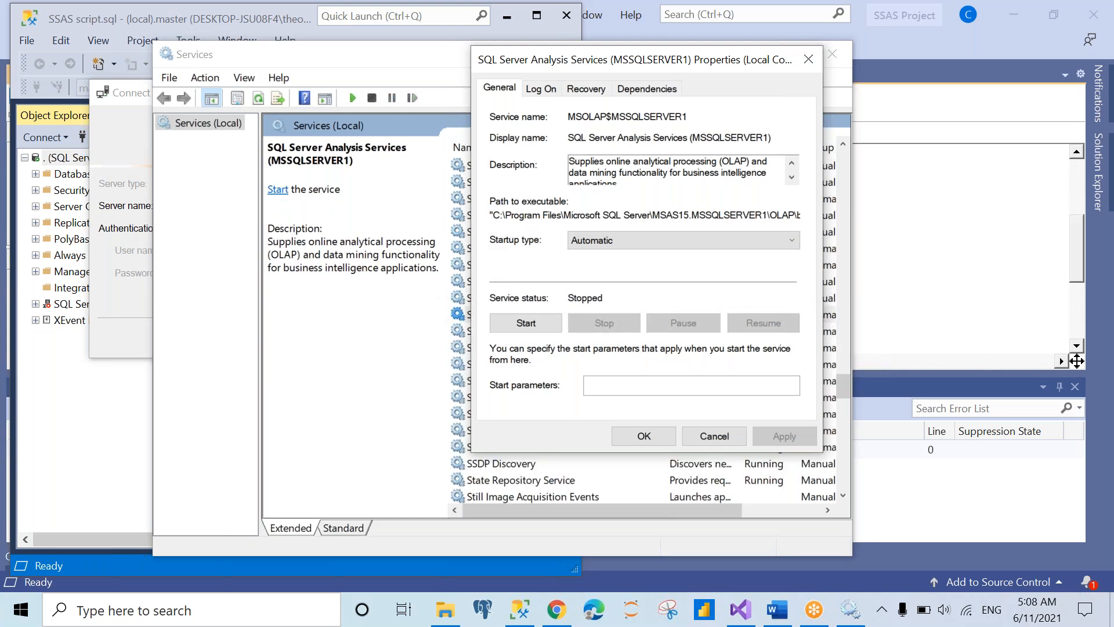
click(526, 325)
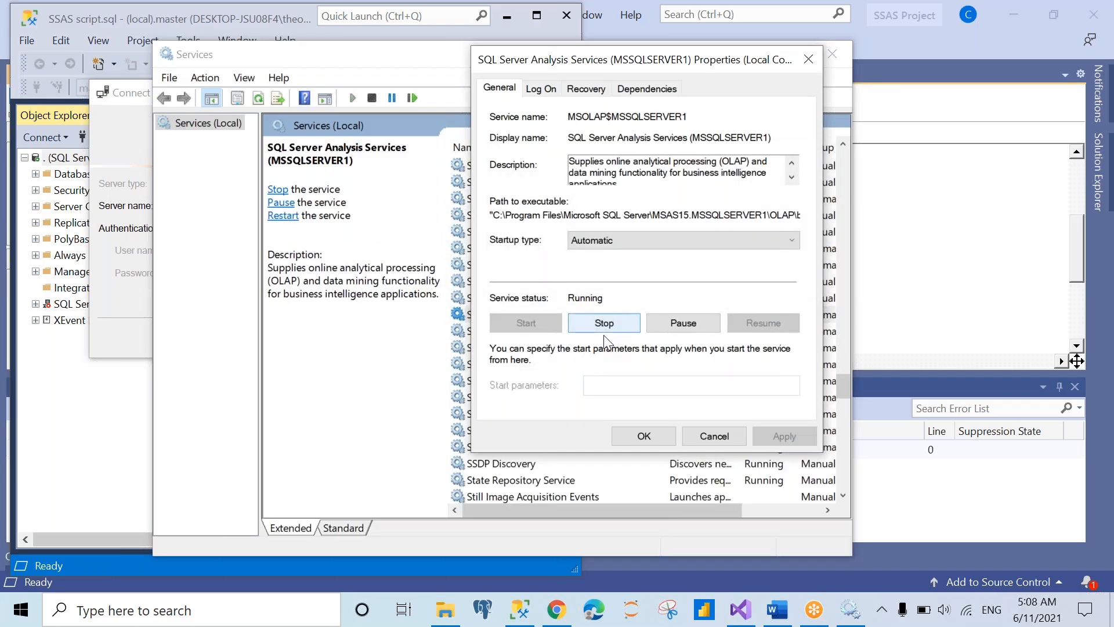
click(645, 435)
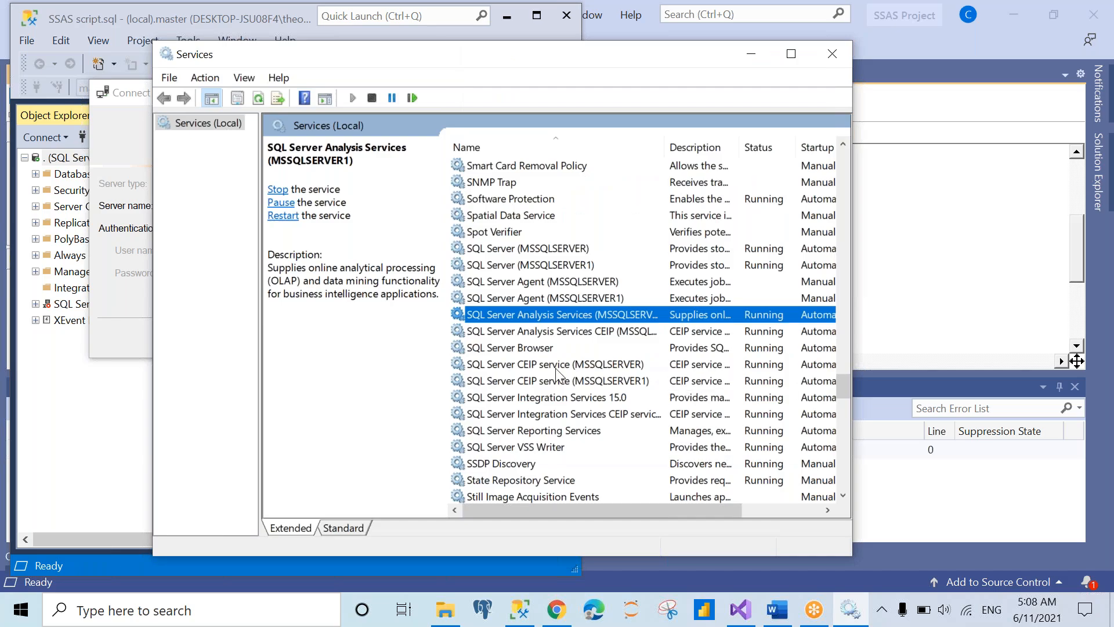
- Stop and start the SQL Server Analysis Services CEIP (MSSQLSERVER1) service from its properties
click(547, 330)
double_click(547, 330)
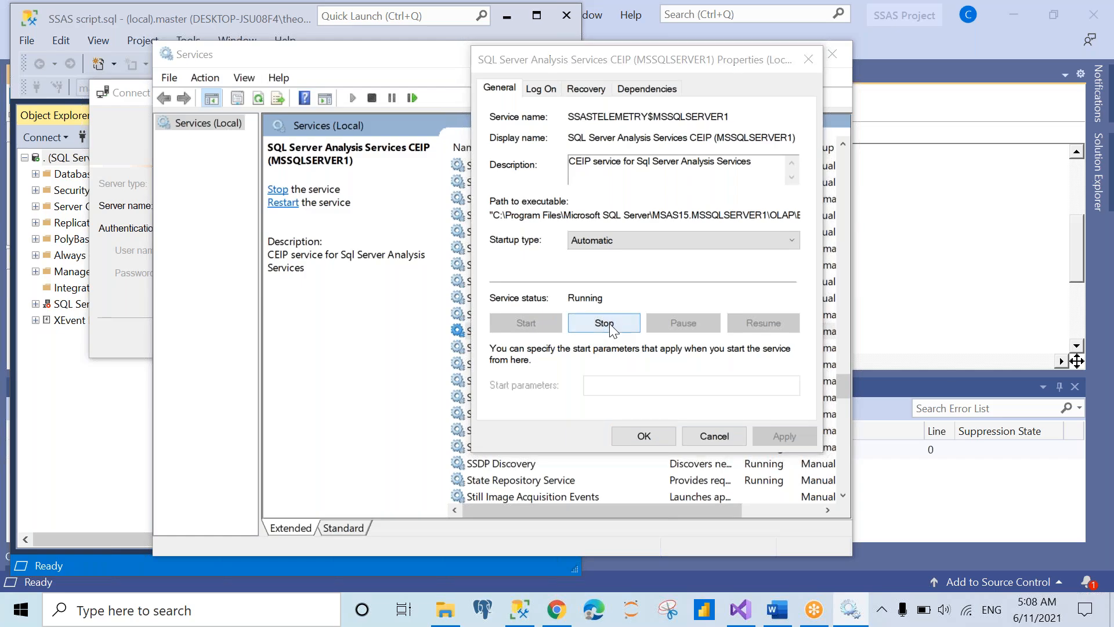
click(609, 323)
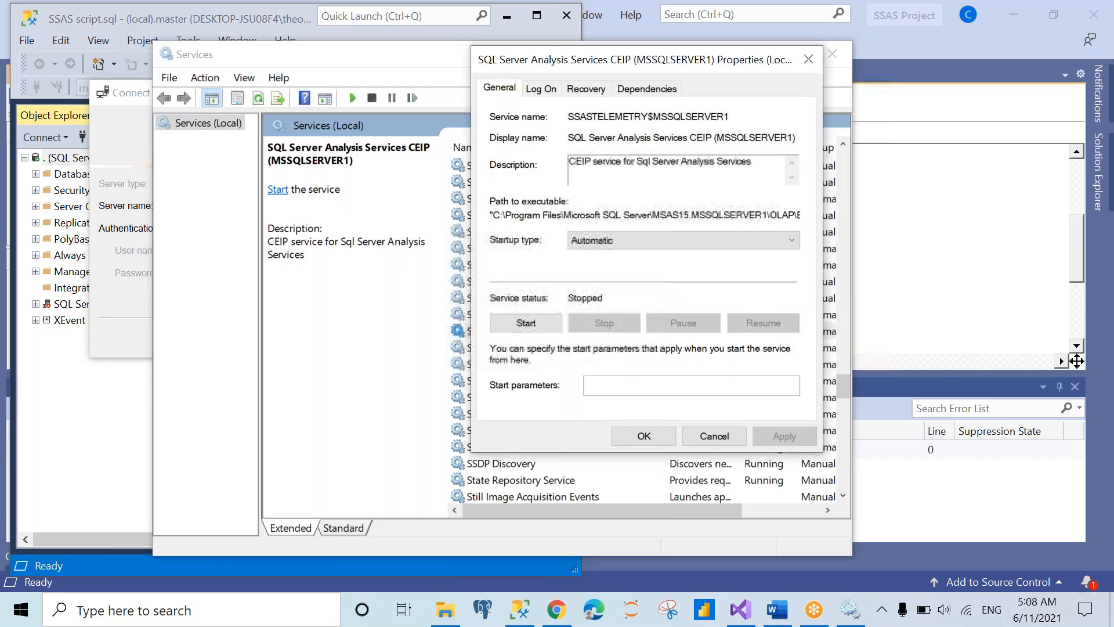
click(534, 322)
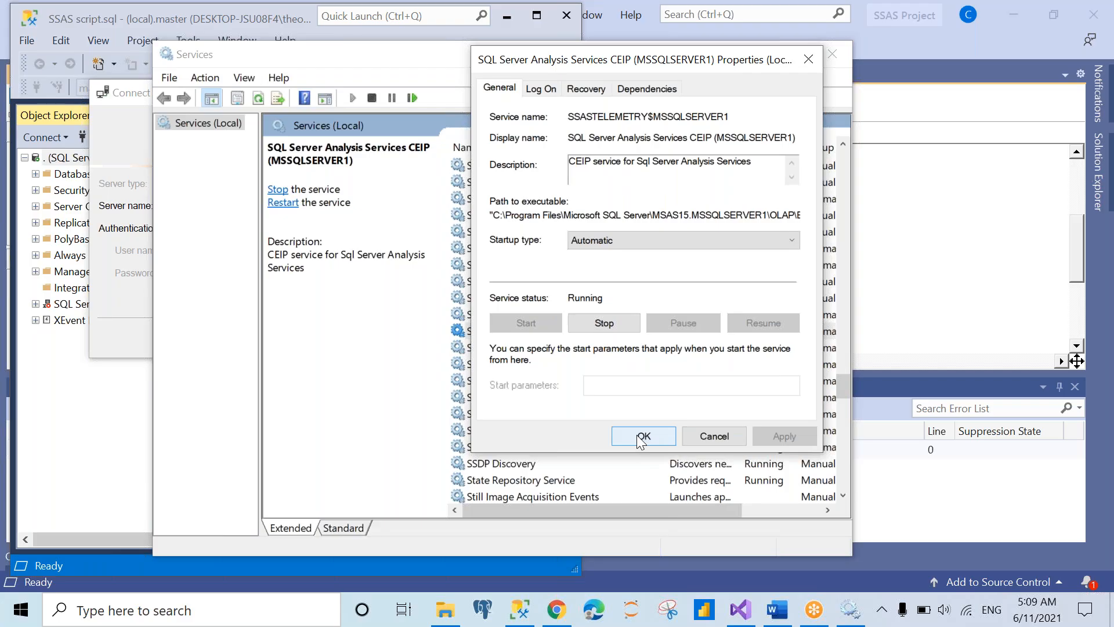
click(640, 439)
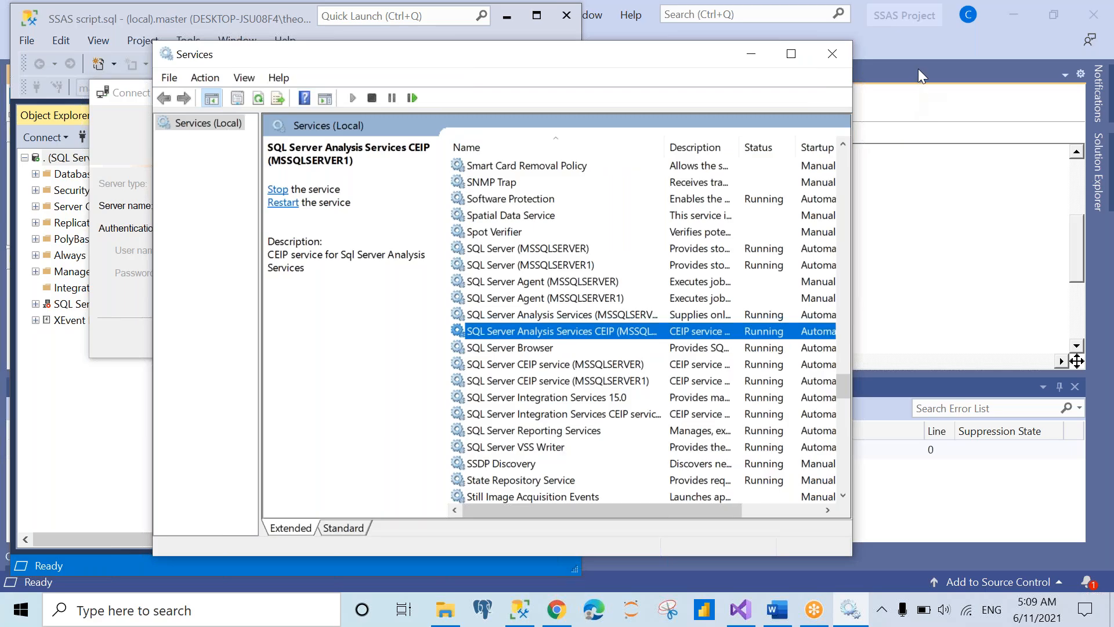
- Copy the service name MSOLAP$MSSQLSERVER1 from the SQL Server Analysis Services properties and close them
double_click(566, 314)
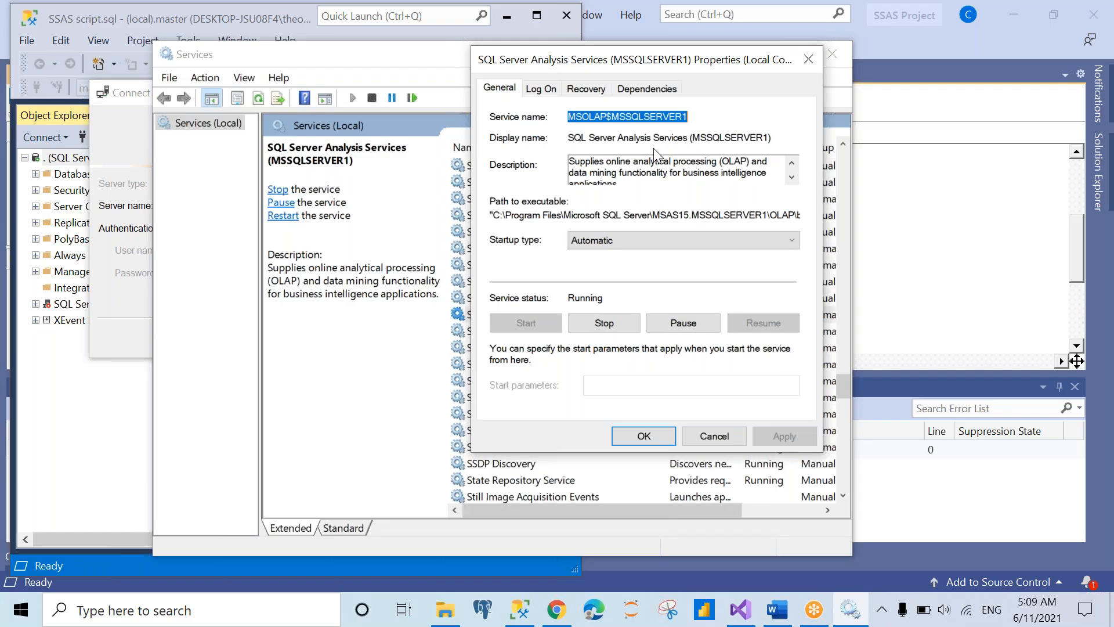
right_click(669, 121)
click(710, 173)
click(268, 83)
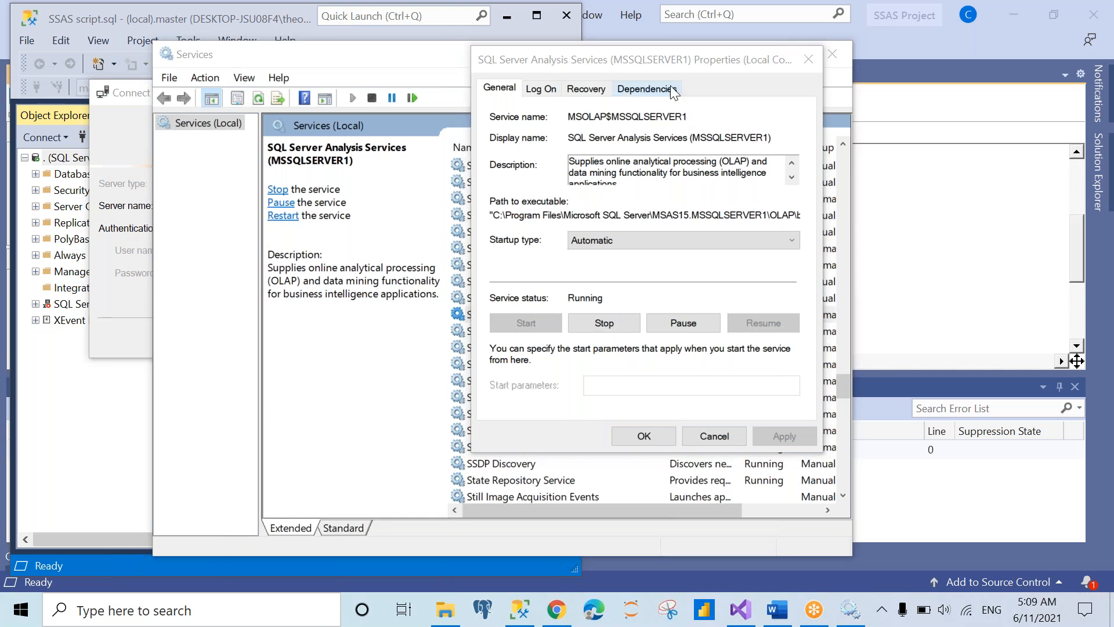
click(70, 497)
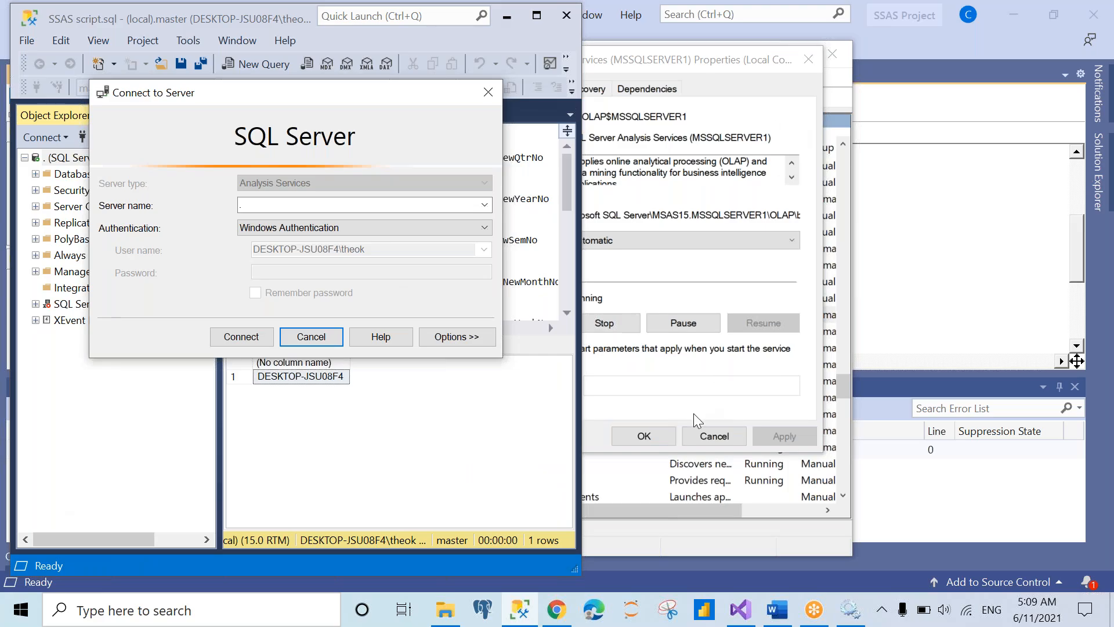
click(653, 438)
- Try to connect to Analysis Services in SQL Server Management Studio using the copied MSOLAP$MSSQLSERVER1 as the server name, and dismiss the resulting message
click(158, 314)
click(630, 89)
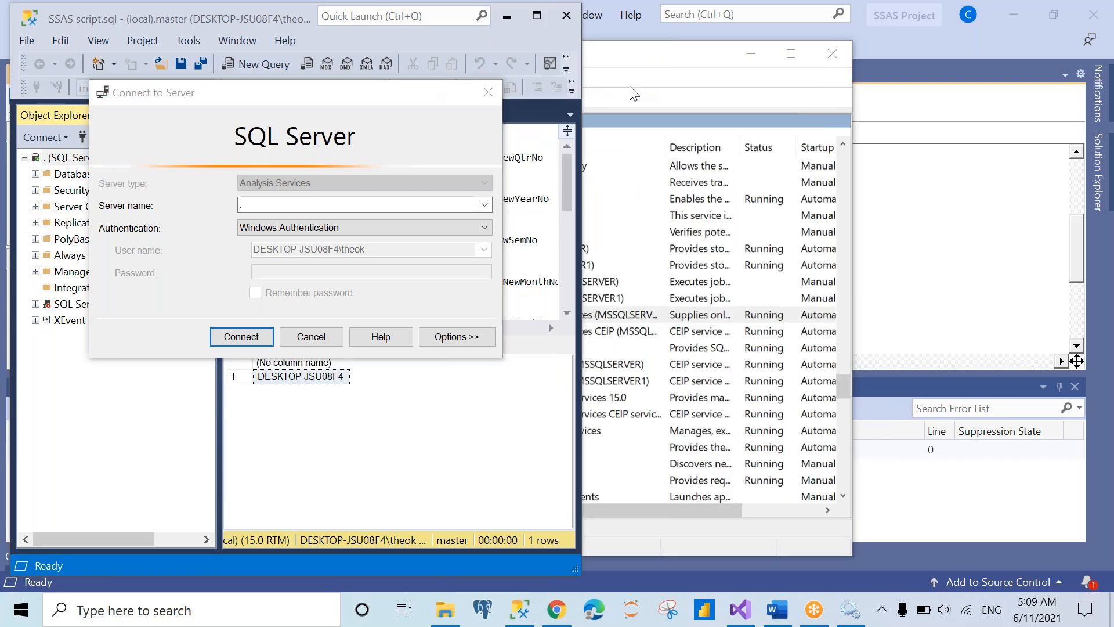
click(349, 207)
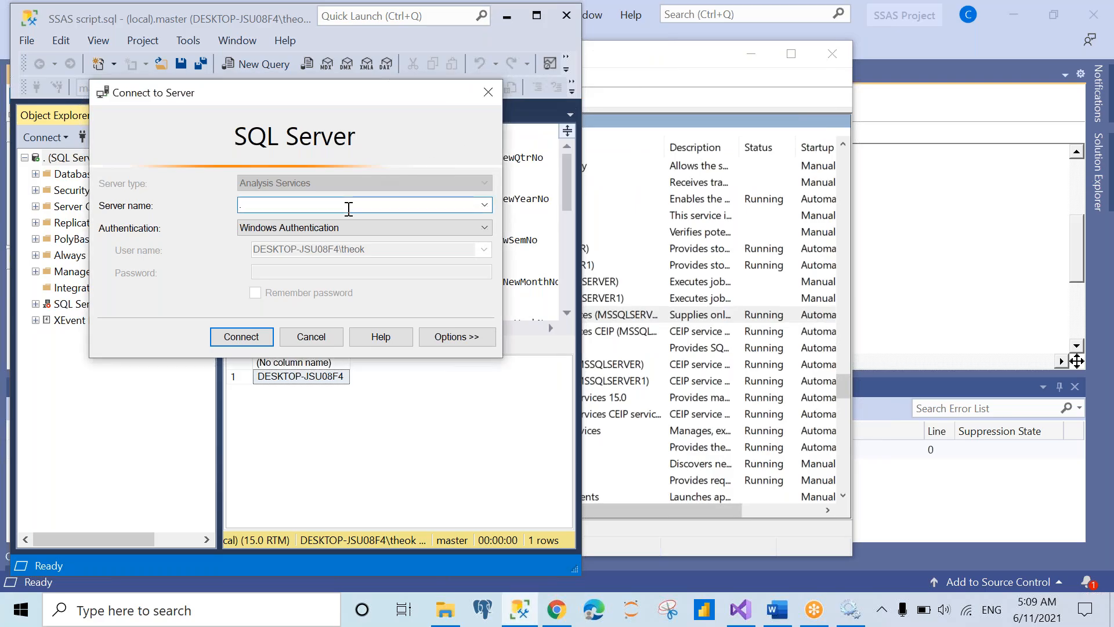
key(BackSpace)
key(ctrl+v)
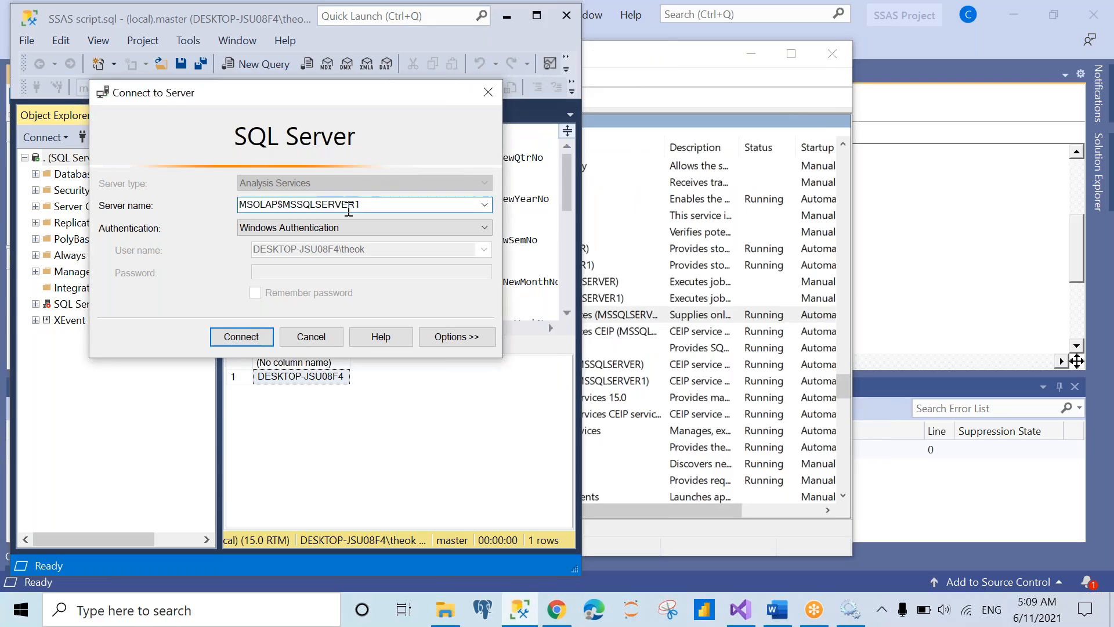
click(240, 344)
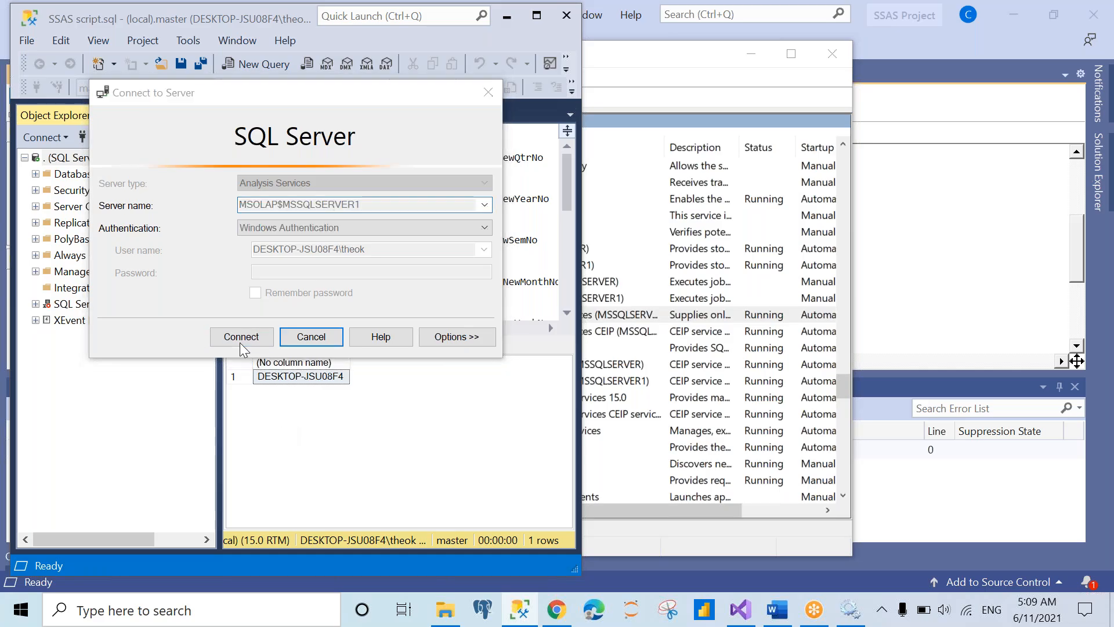
click(694, 98)
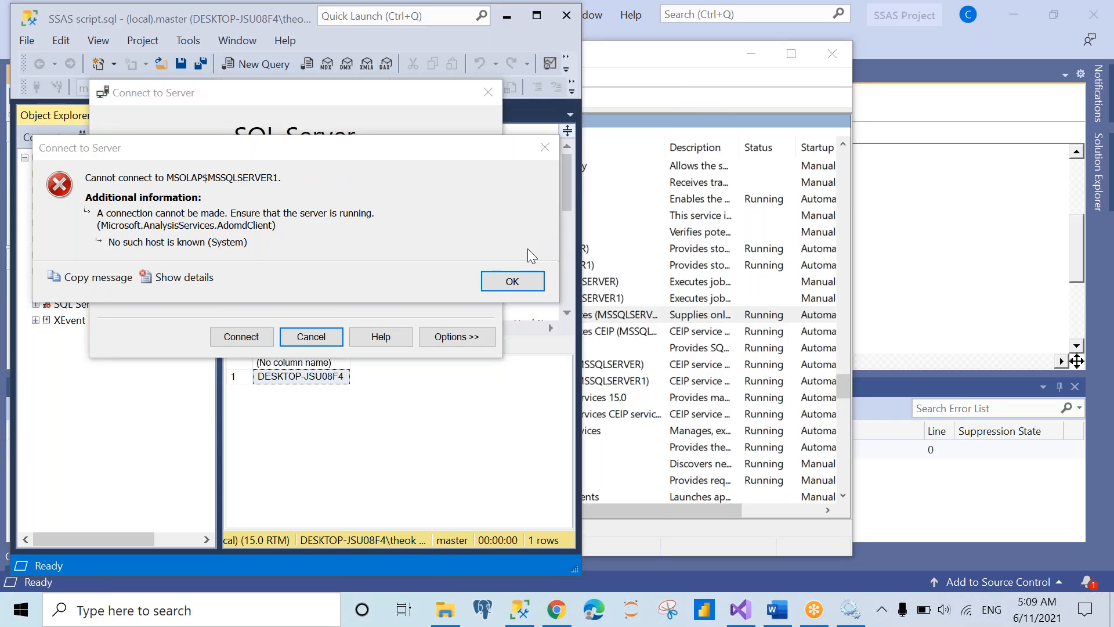
click(511, 281)
- Try twice to connect to Analysis Services with the server name shortened to MSSQLSERVER1, dismissing each message and cancelling the connection
click(357, 206)
text(1)
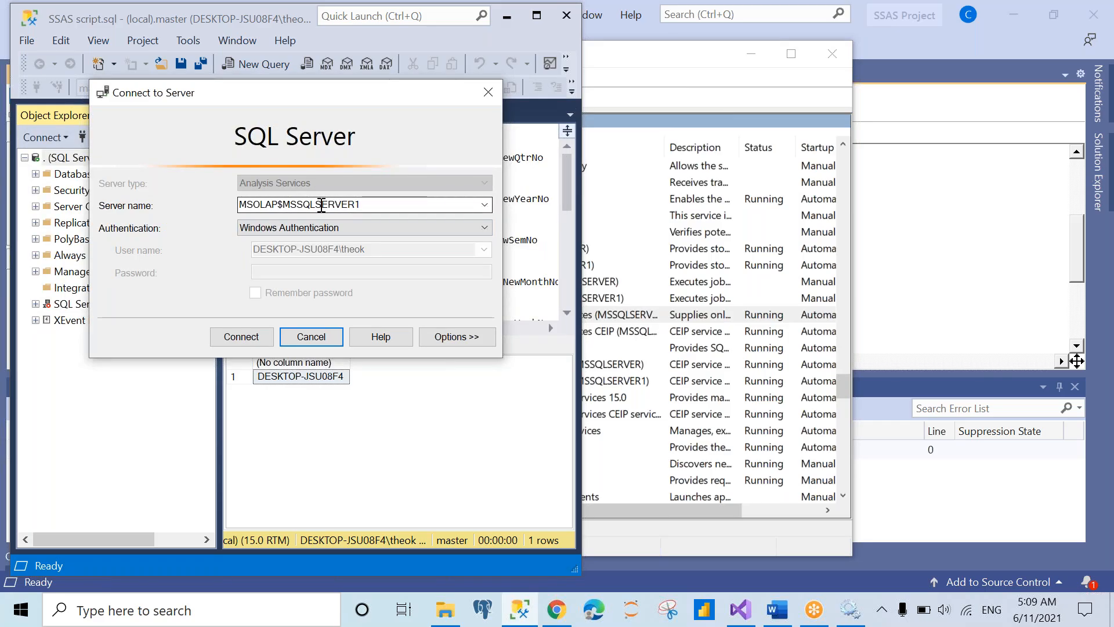
double_click(286, 206)
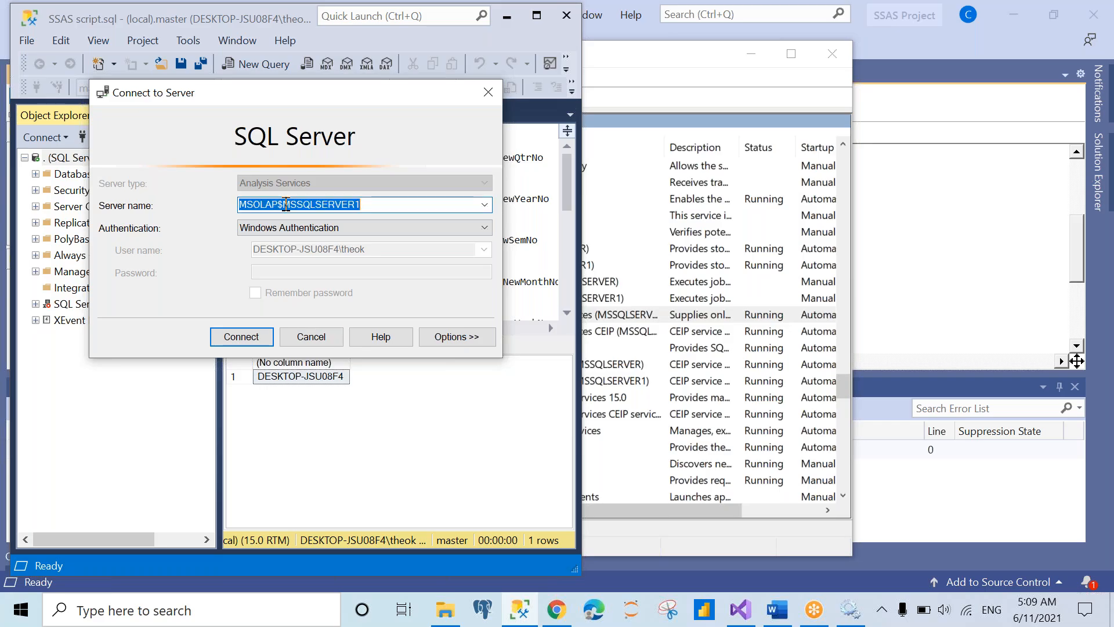
drag(284, 206, 231, 208)
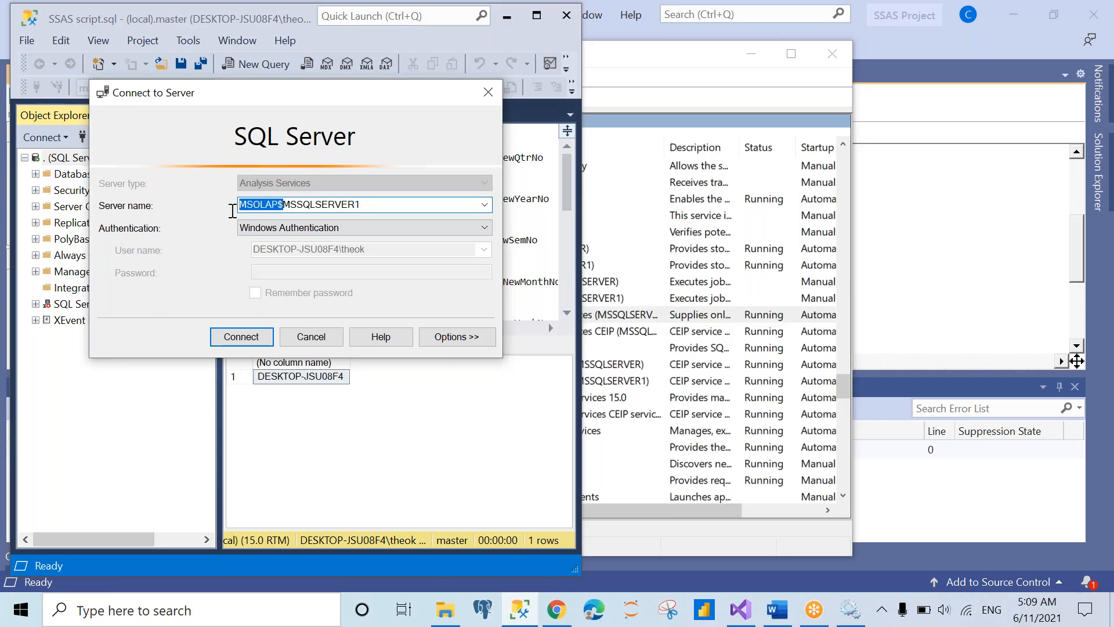
key(Delete)
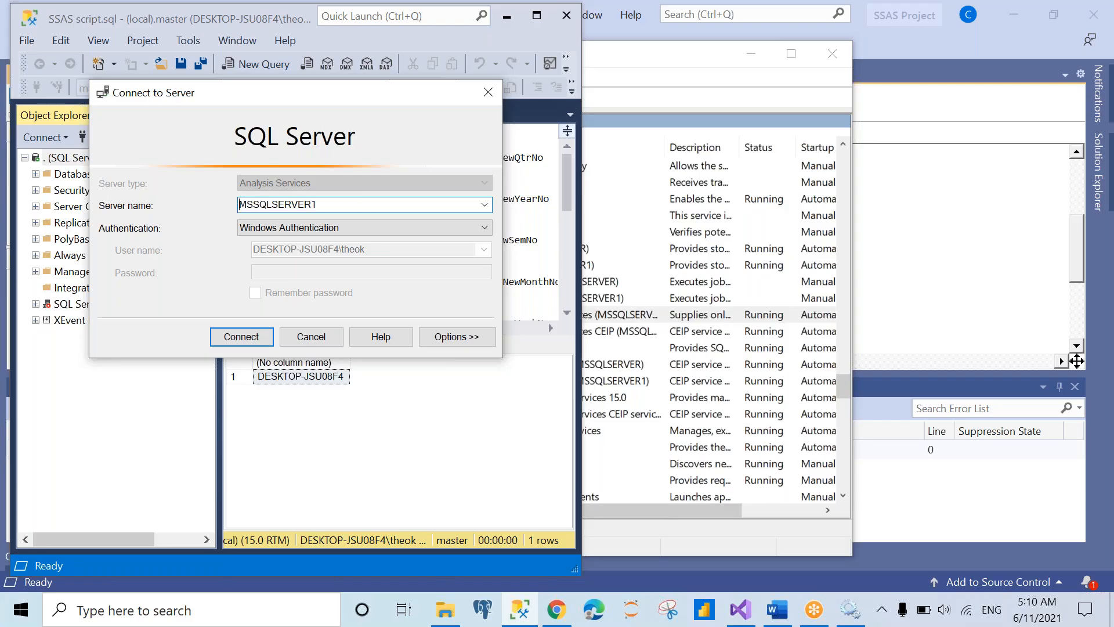
click(241, 338)
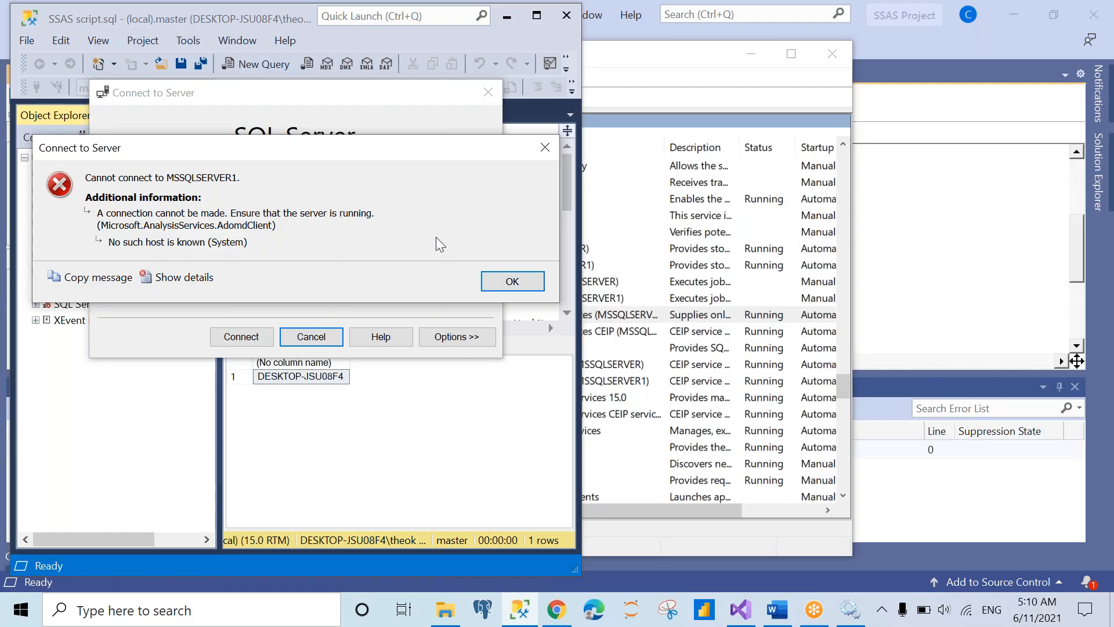
click(512, 282)
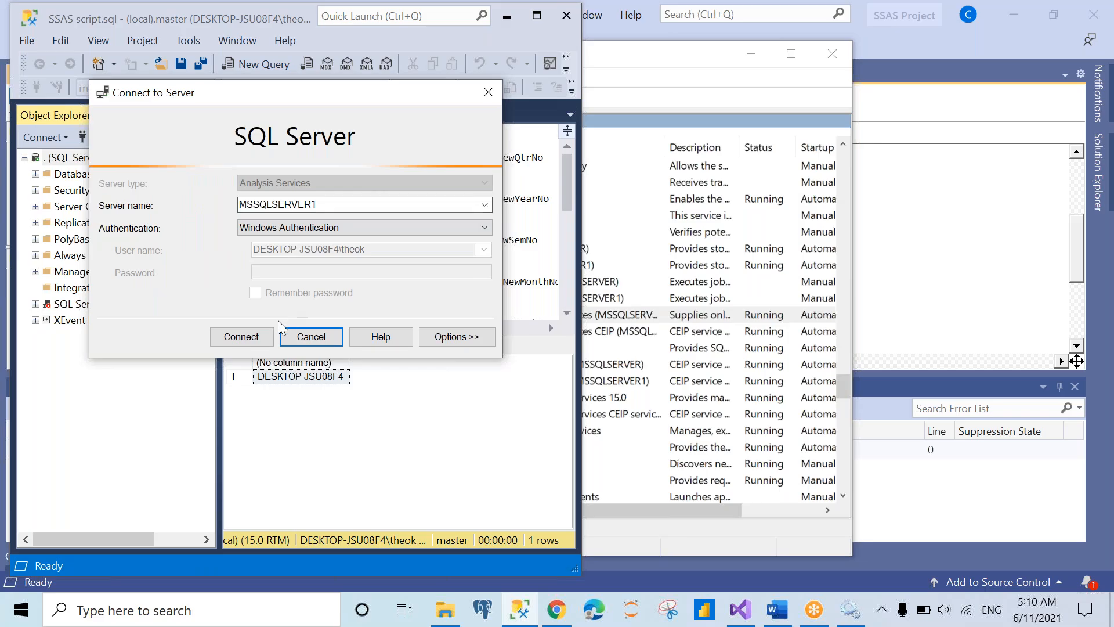
click(255, 337)
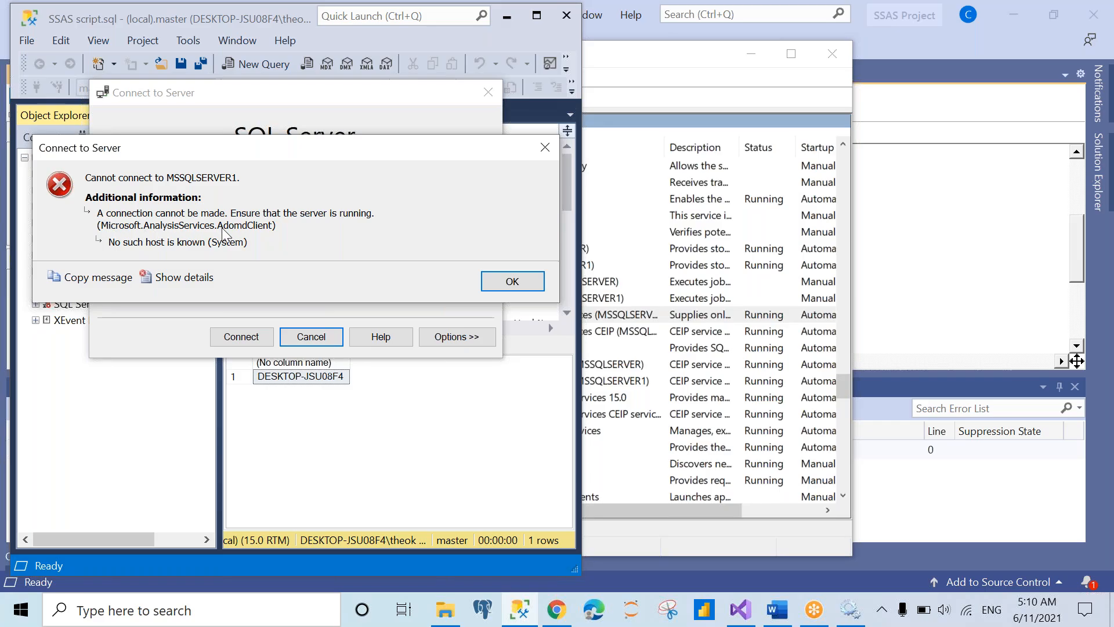
click(521, 284)
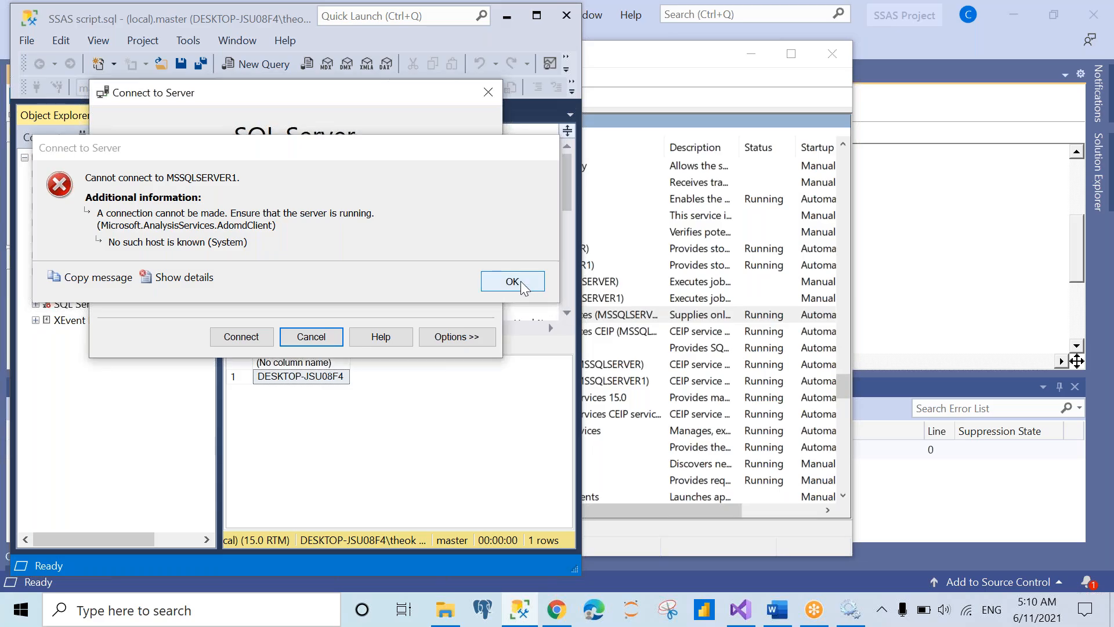
click(318, 338)
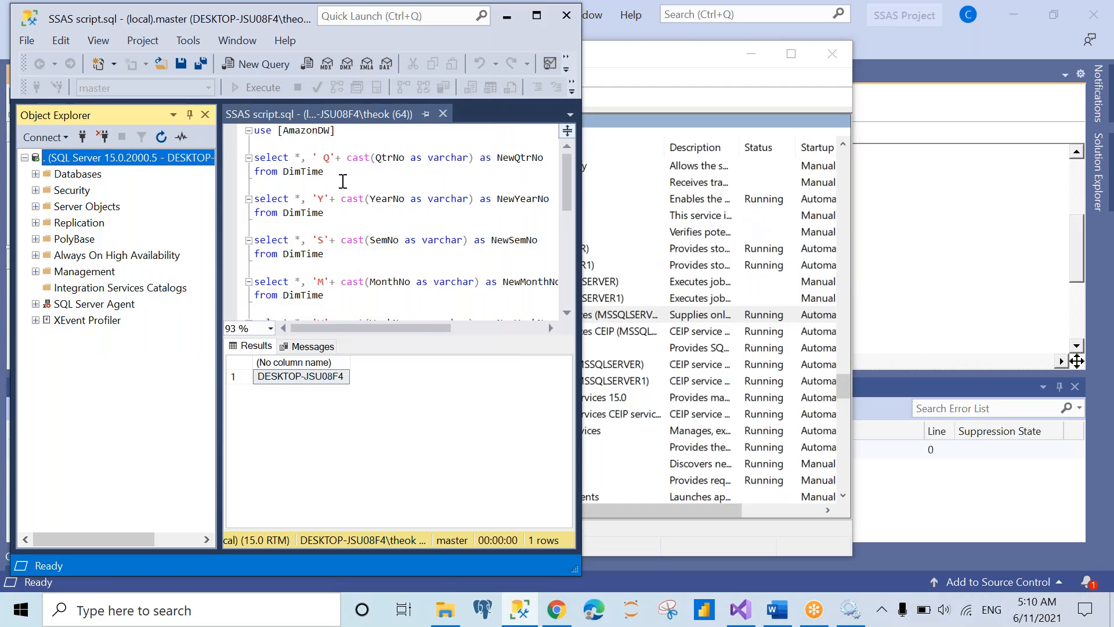
- Start a Database Engine connection and browse the local servers to choose DESKTOP-JSU08F4\MSSQLSERVER1 as the server name
click(58, 137)
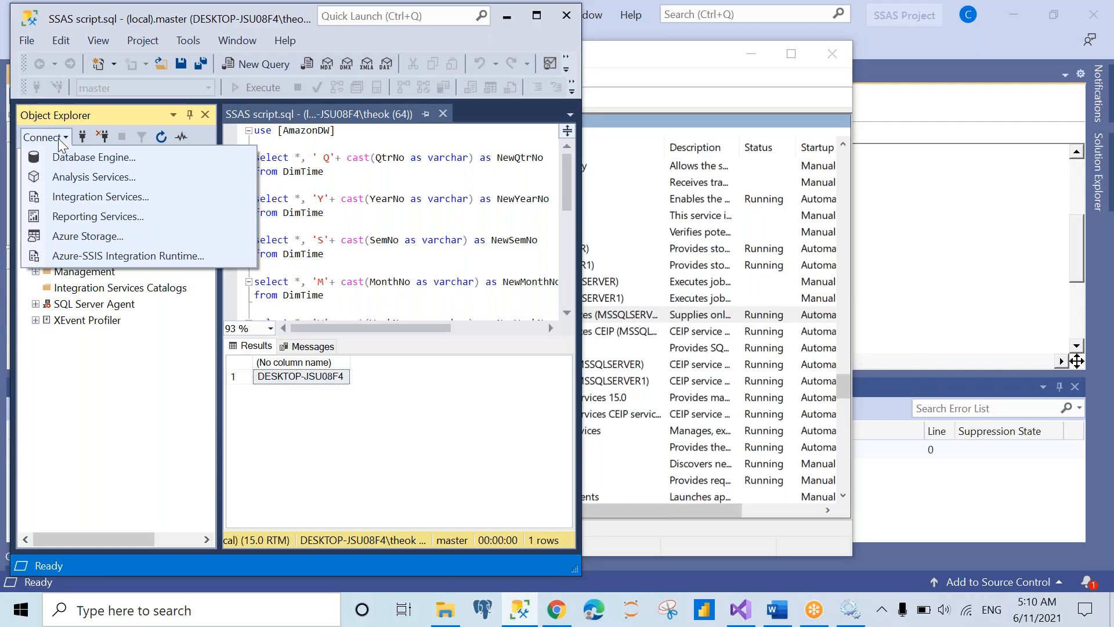
click(87, 157)
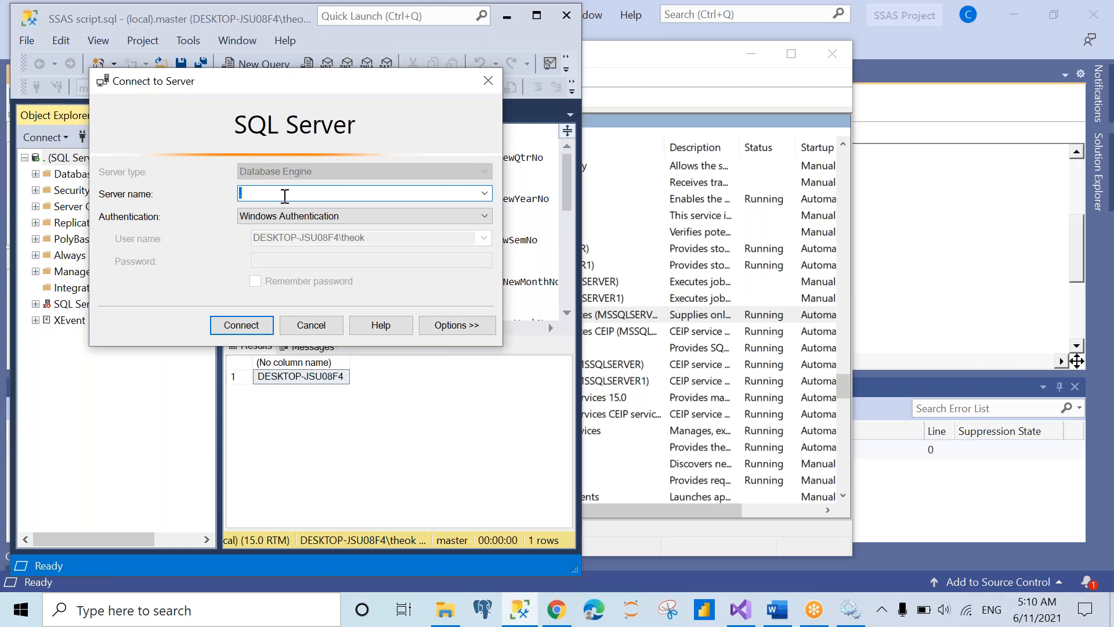
click(485, 193)
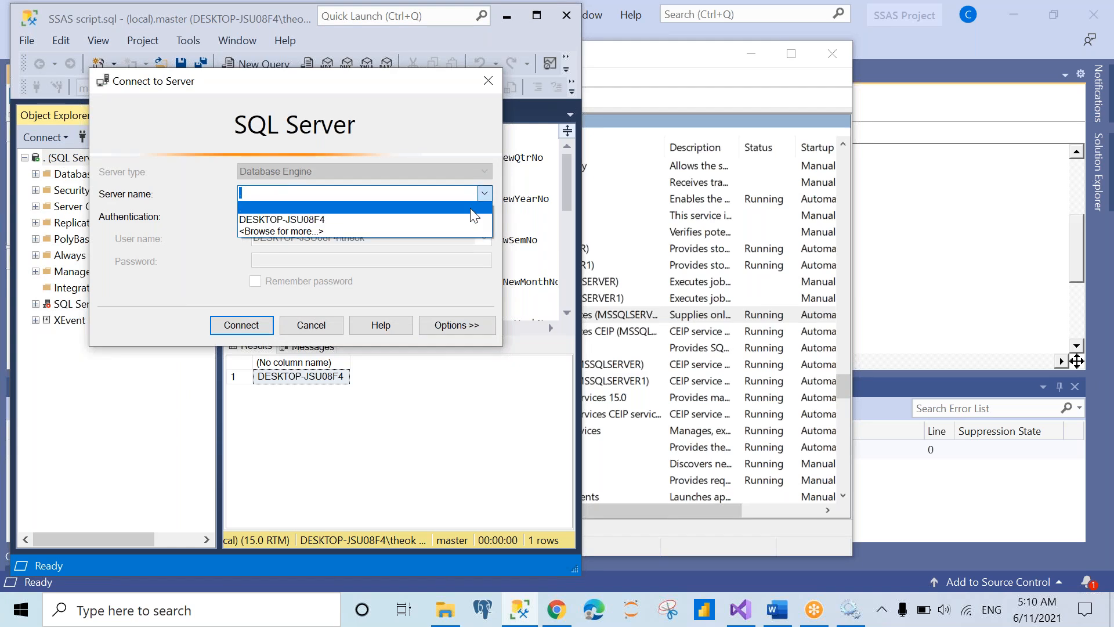
click(458, 221)
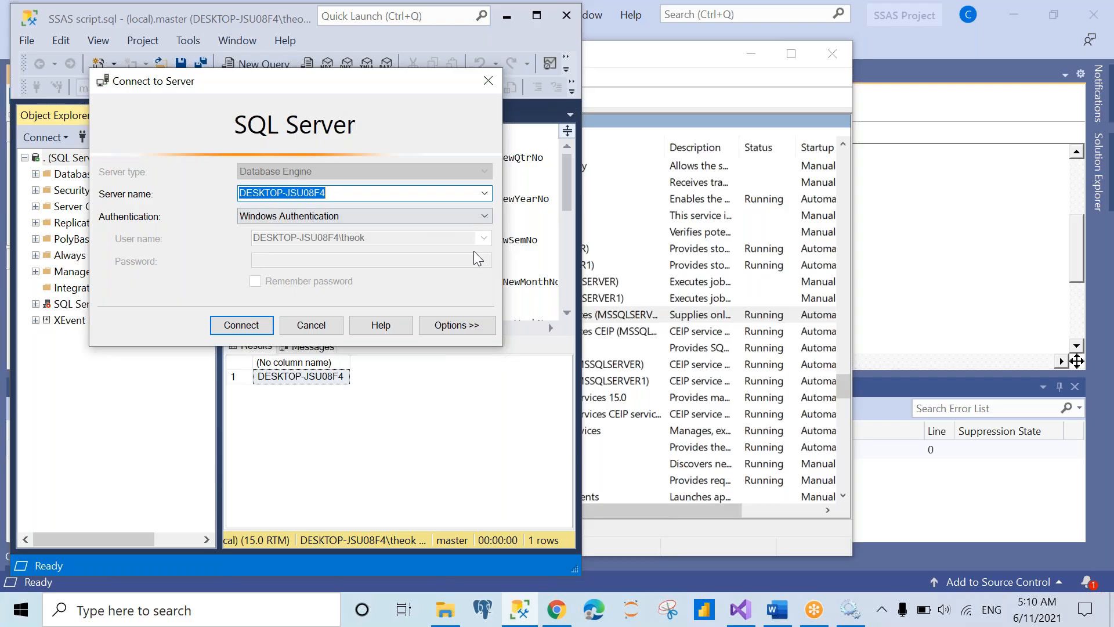
click(484, 194)
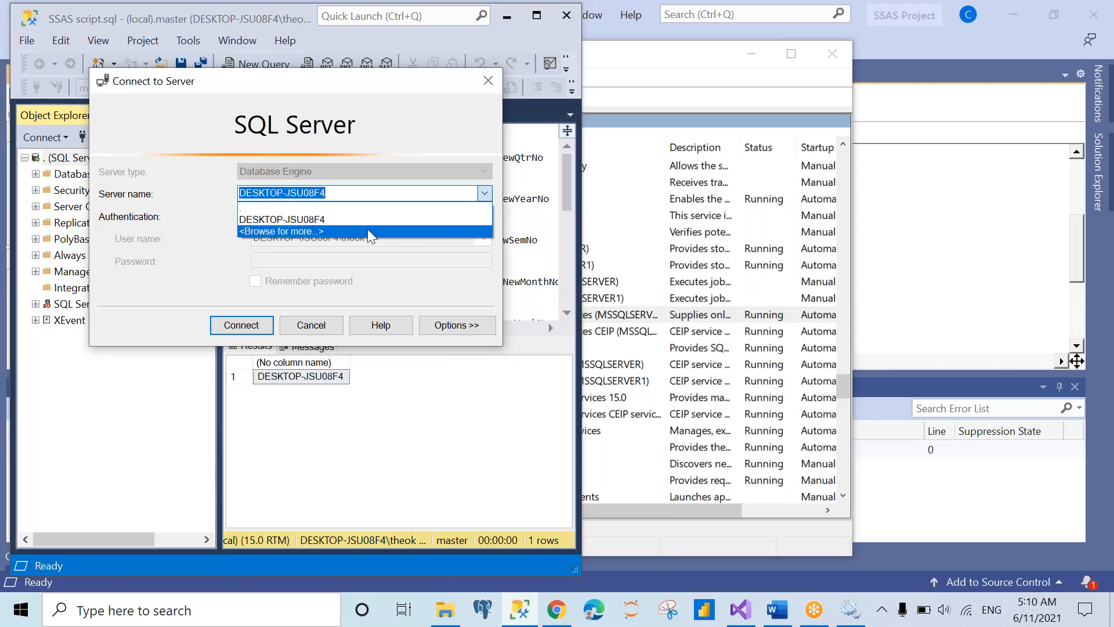
click(345, 231)
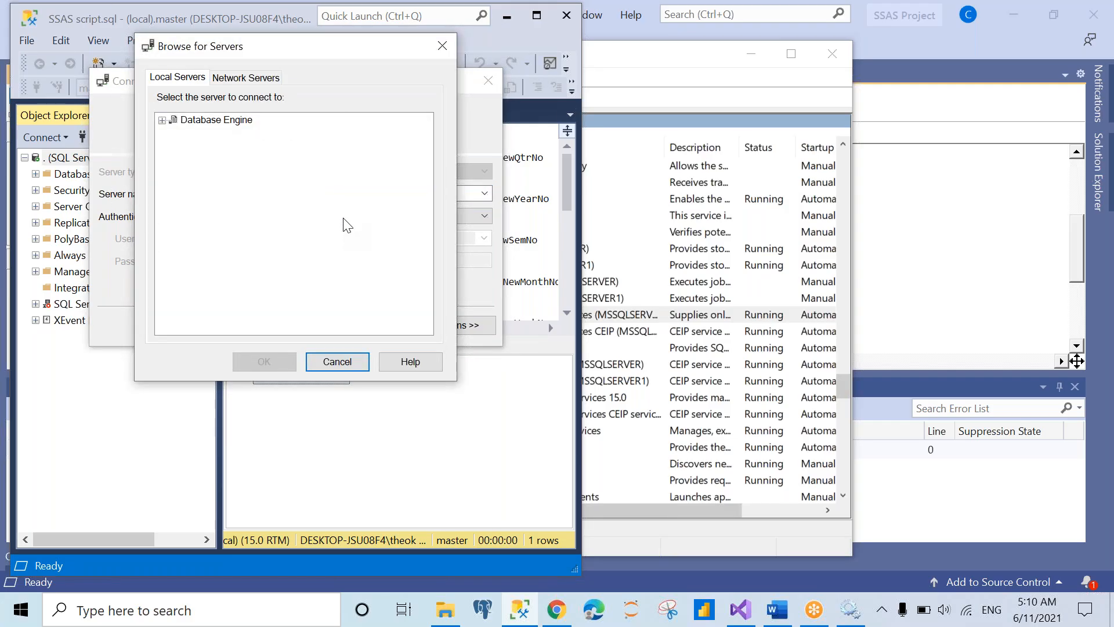
click(162, 121)
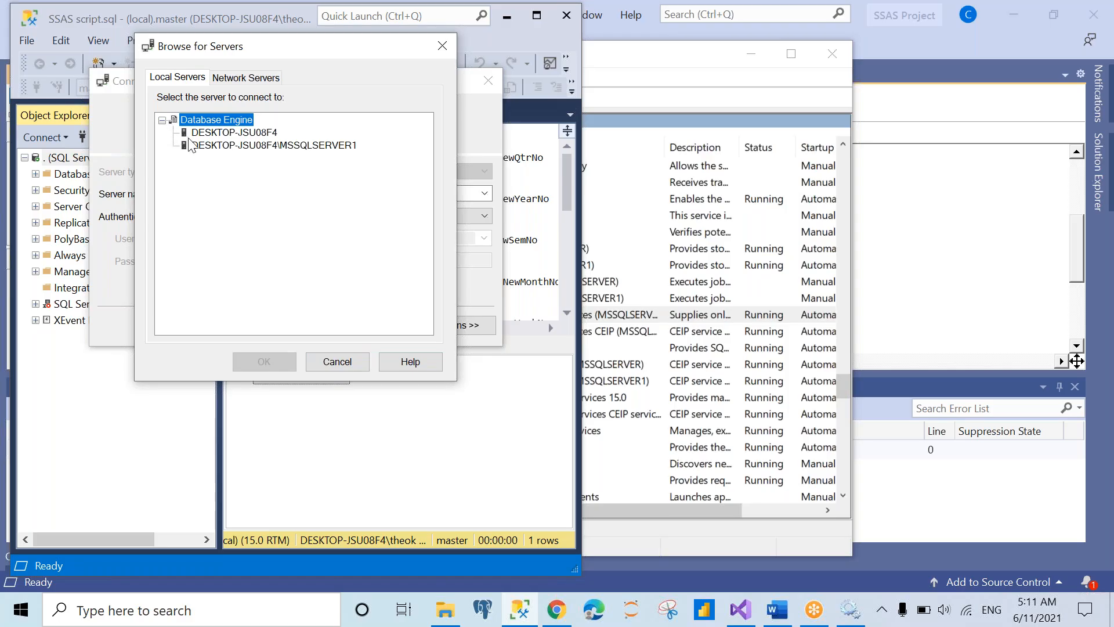
click(225, 146)
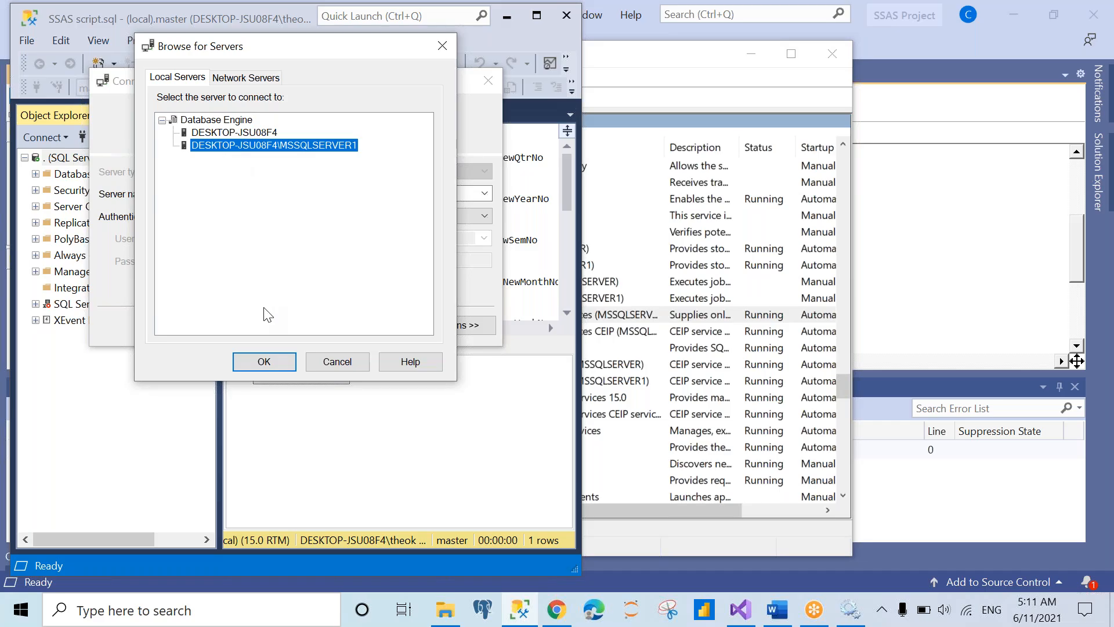
click(264, 361)
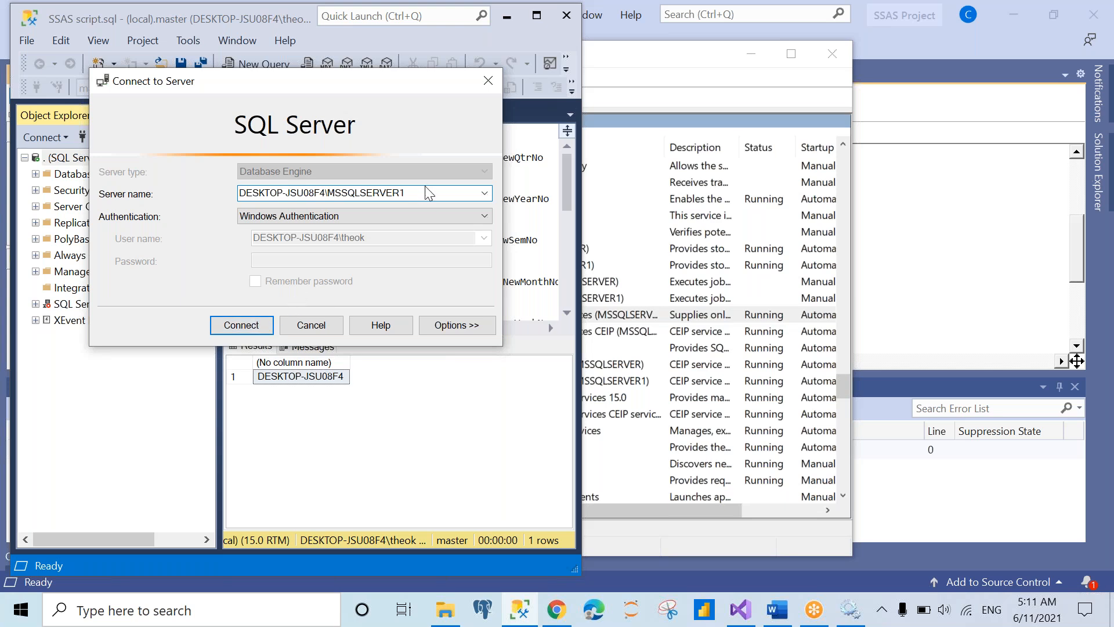
- Copy the full server name DESKTOP-JSU08F4\MSSQLSERVER1 and cancel the Database Engine connection
drag(424, 192, 226, 197)
key(ctrl+c)
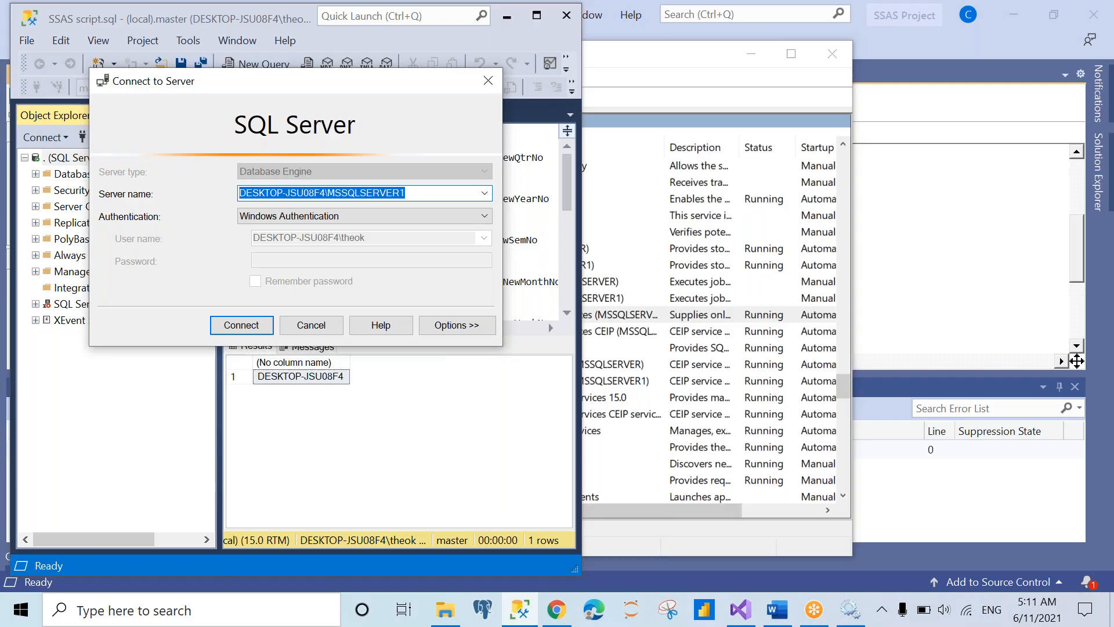
click(320, 323)
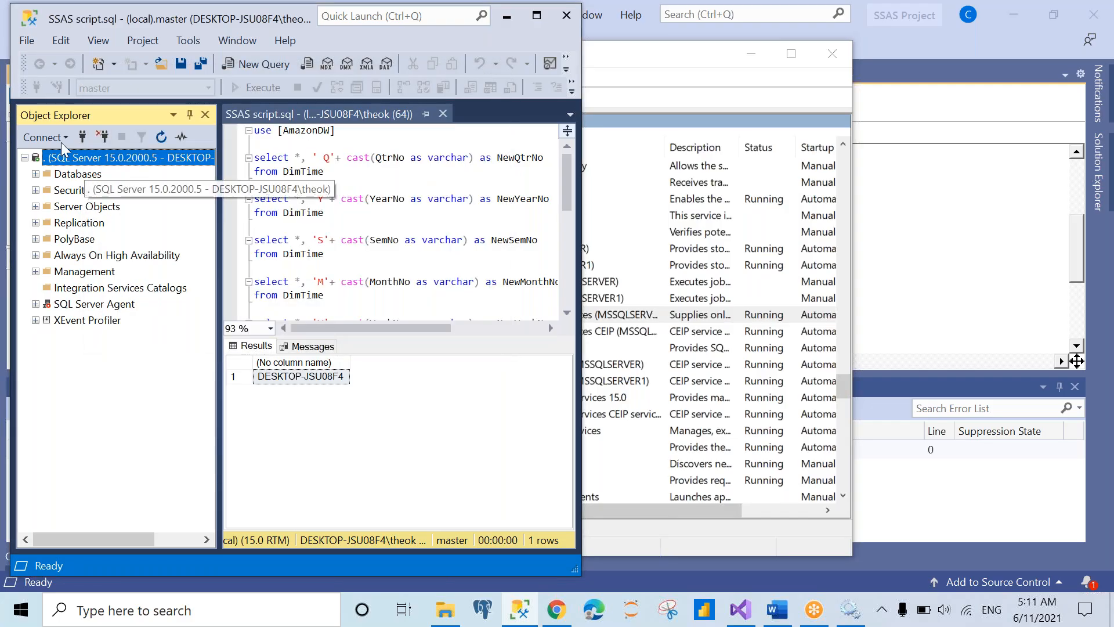
- Connect to Analysis Services using the copied DESKTOP-JSU08F4\MSSQLSERVER1 as the server name
click(44, 137)
click(65, 177)
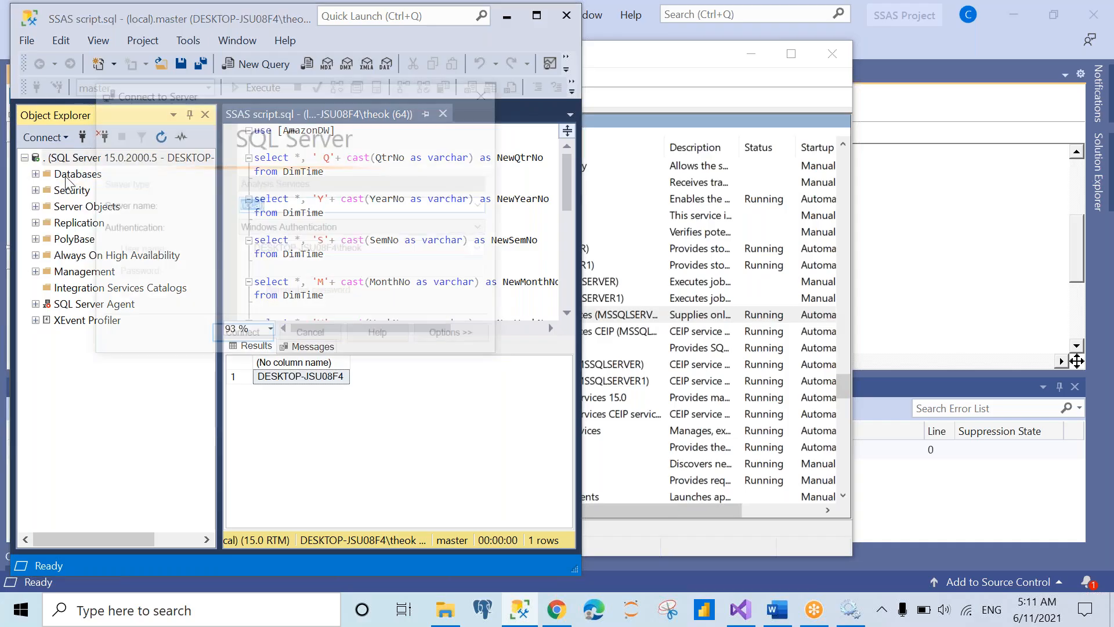
drag(354, 206, 221, 200)
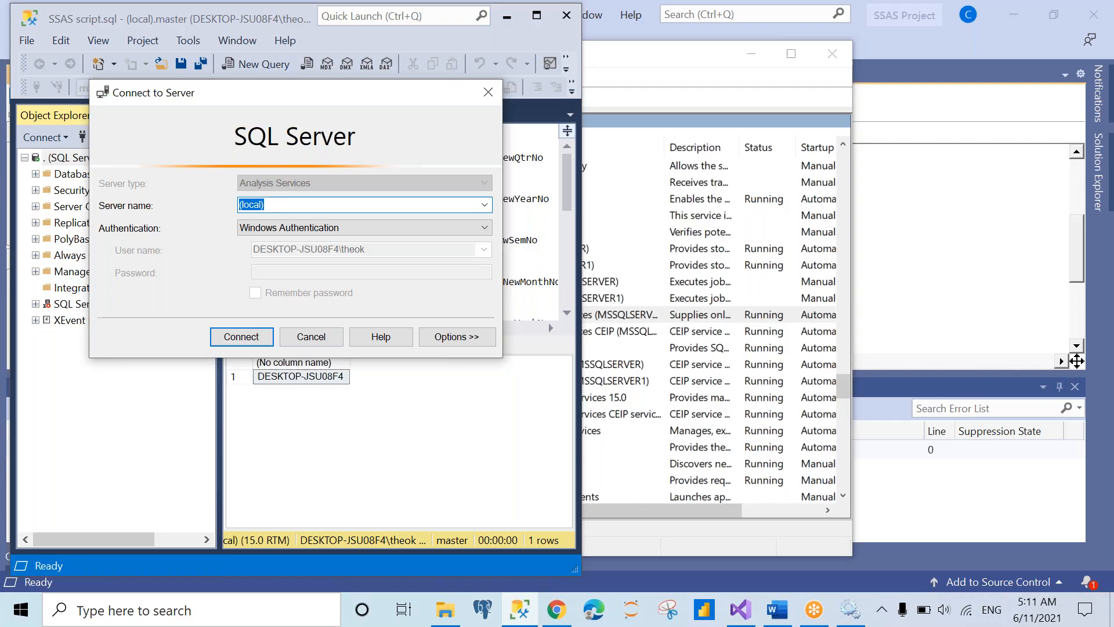
key(ctrl+v)
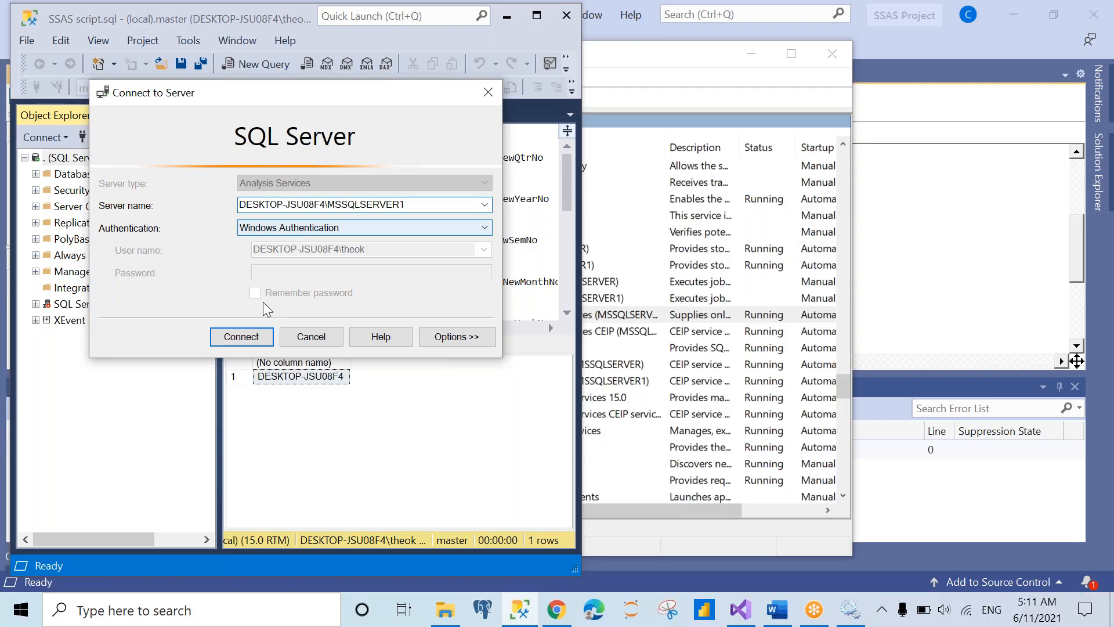
click(242, 337)
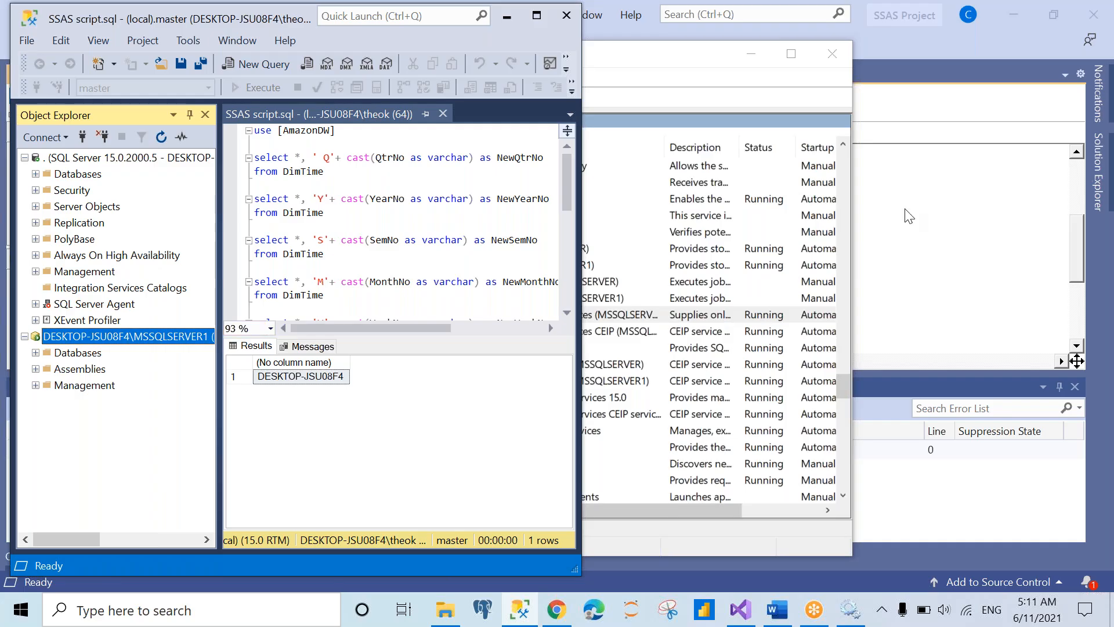
- Switch to Visual Studio and set the SSAS Project's deployment target server to DESKTOP-JSU08F4\MSSQLSERVER1
click(986, 204)
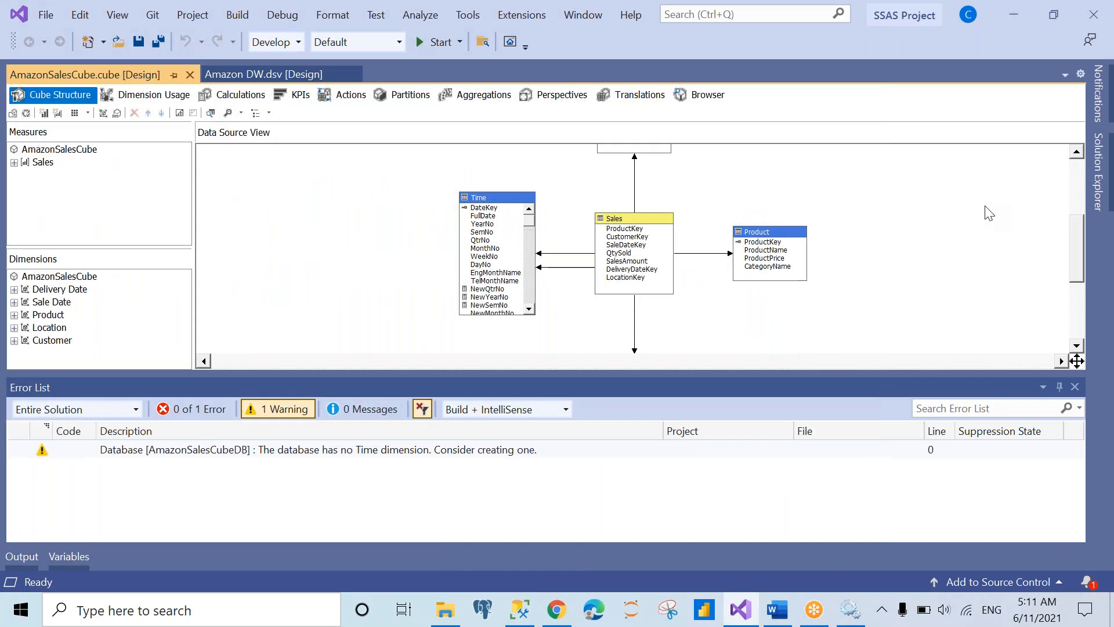
click(811, 83)
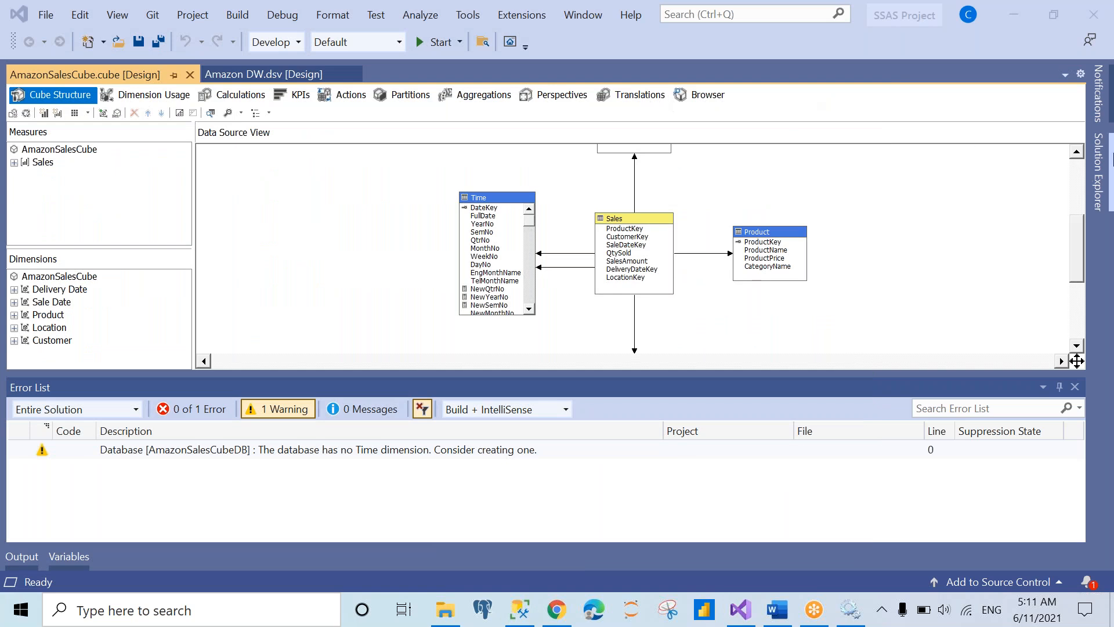
click(1099, 162)
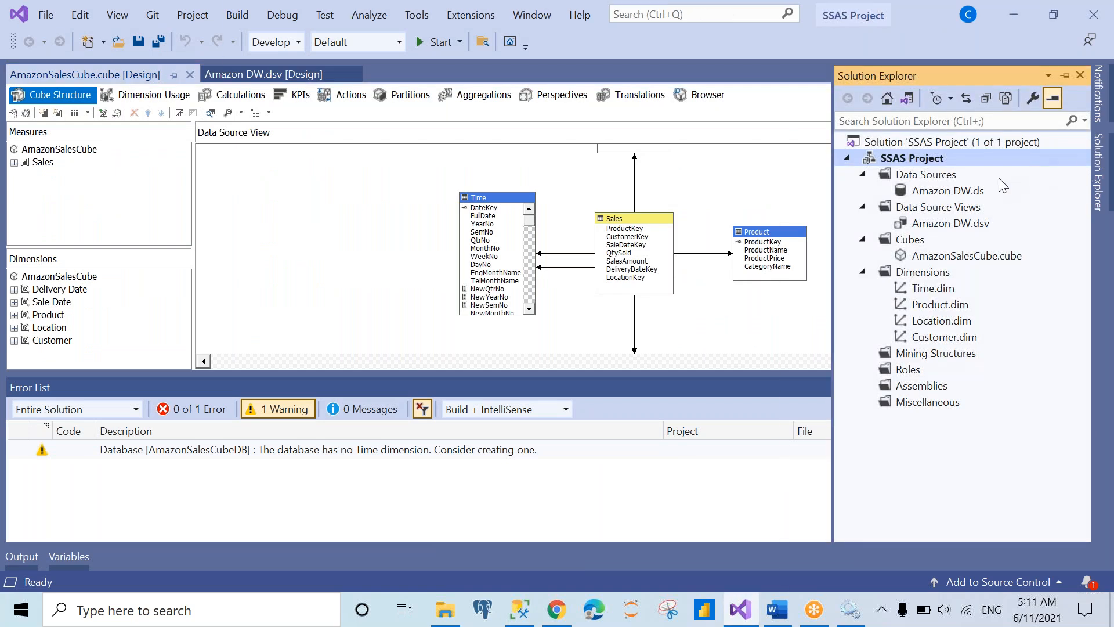
right_click(953, 156)
click(876, 576)
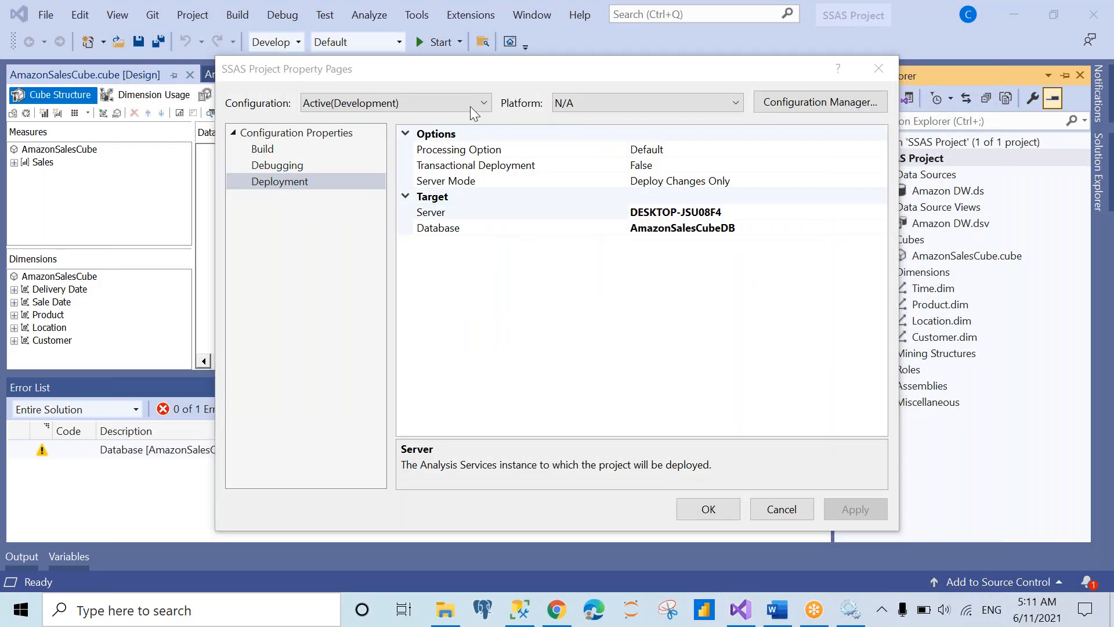
click(721, 211)
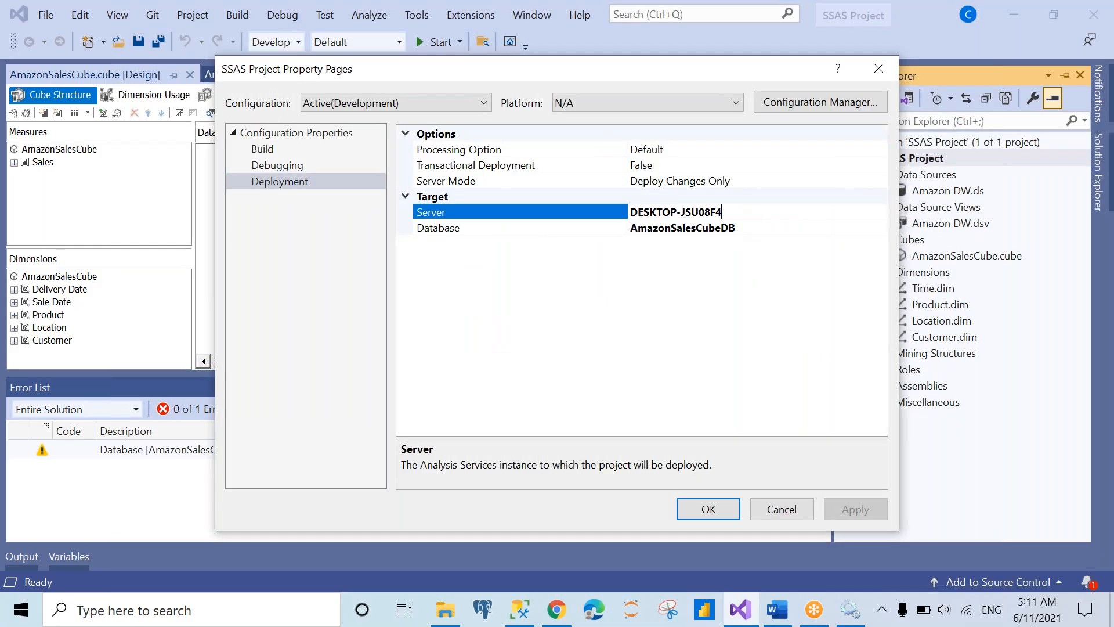
drag(732, 213, 610, 216)
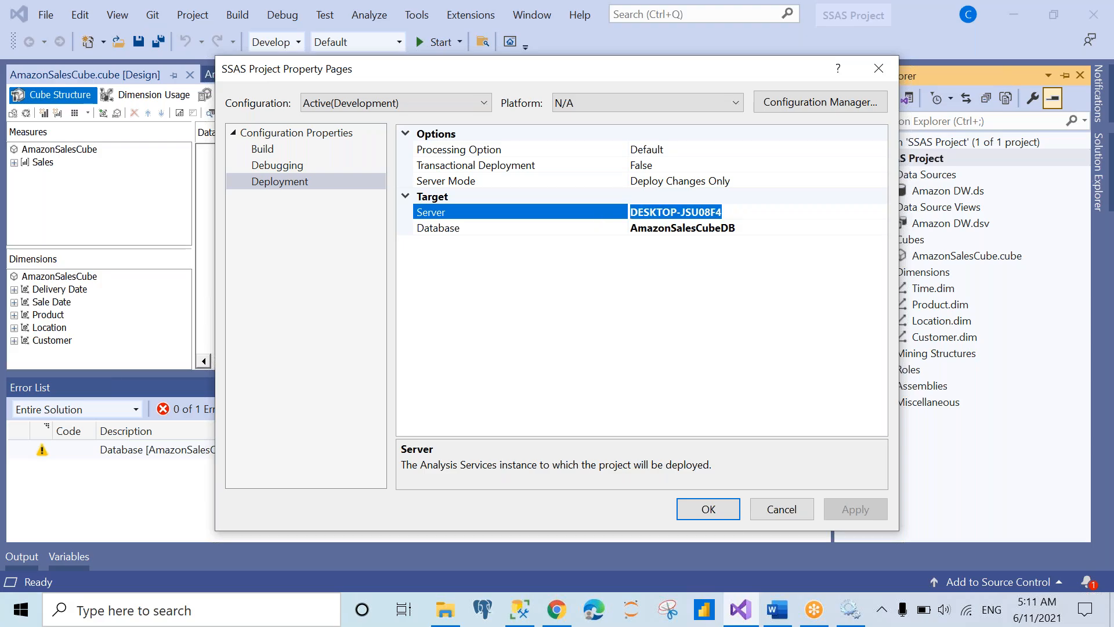
text(DESKTOP-JSU08F4\MSSQLSERVER1)
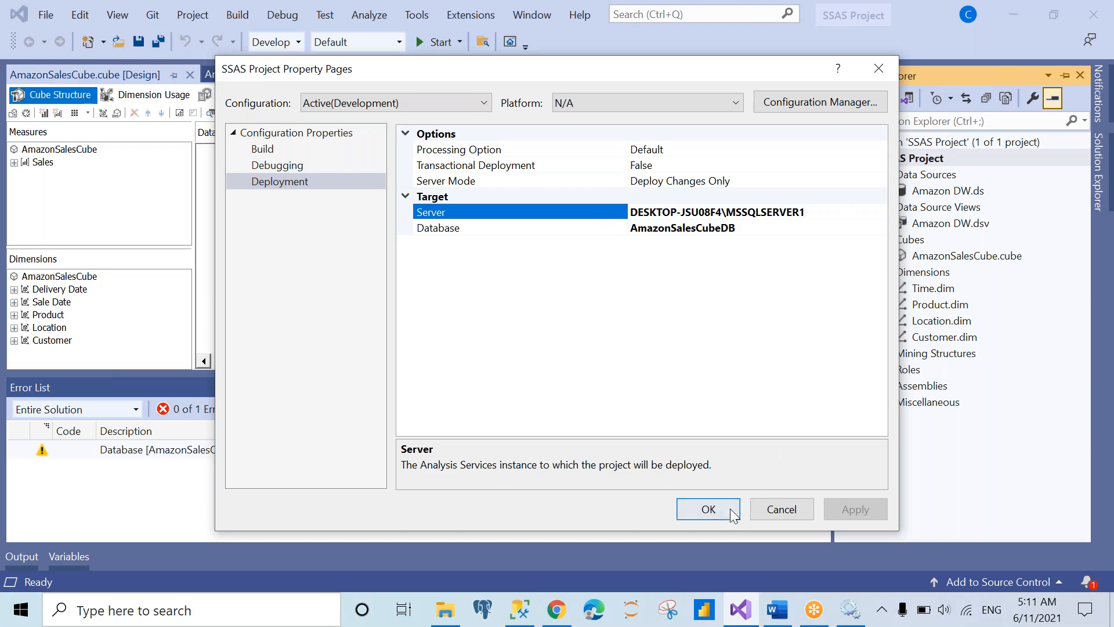
click(709, 511)
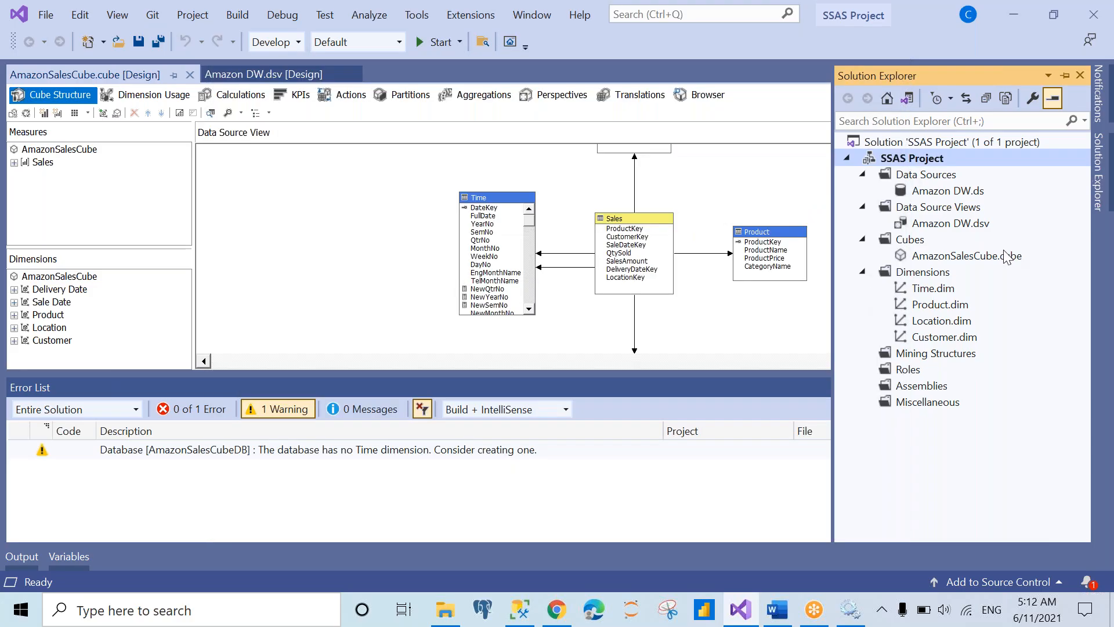
- Rebuild the SSAS Project and start processing its database, agreeing to build and deploy the project first
right_click(942, 159)
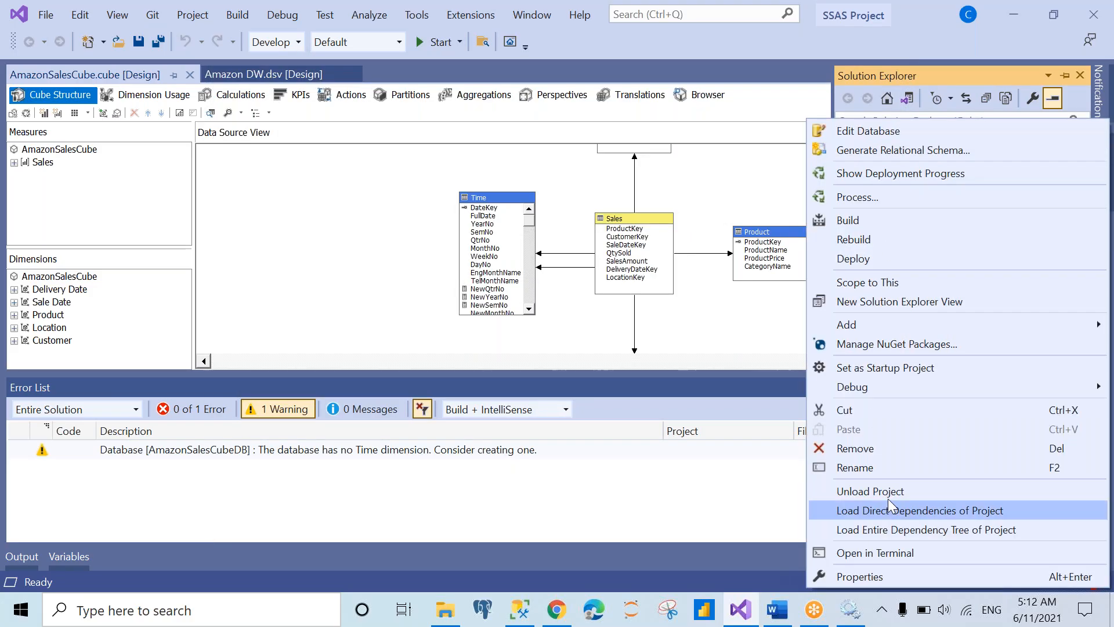
click(847, 243)
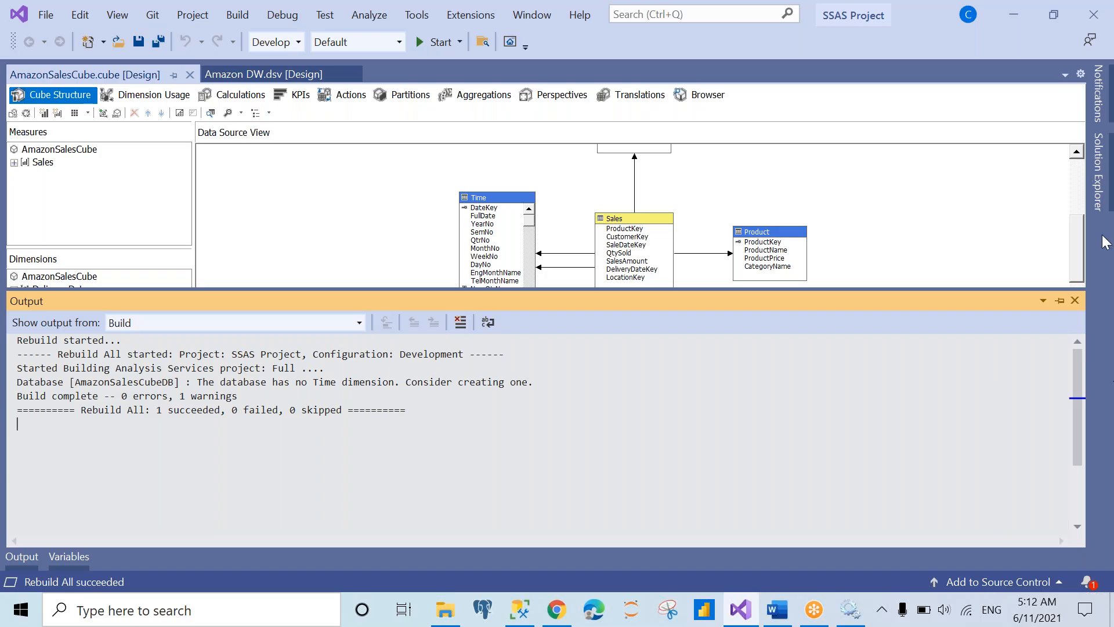
click(1098, 174)
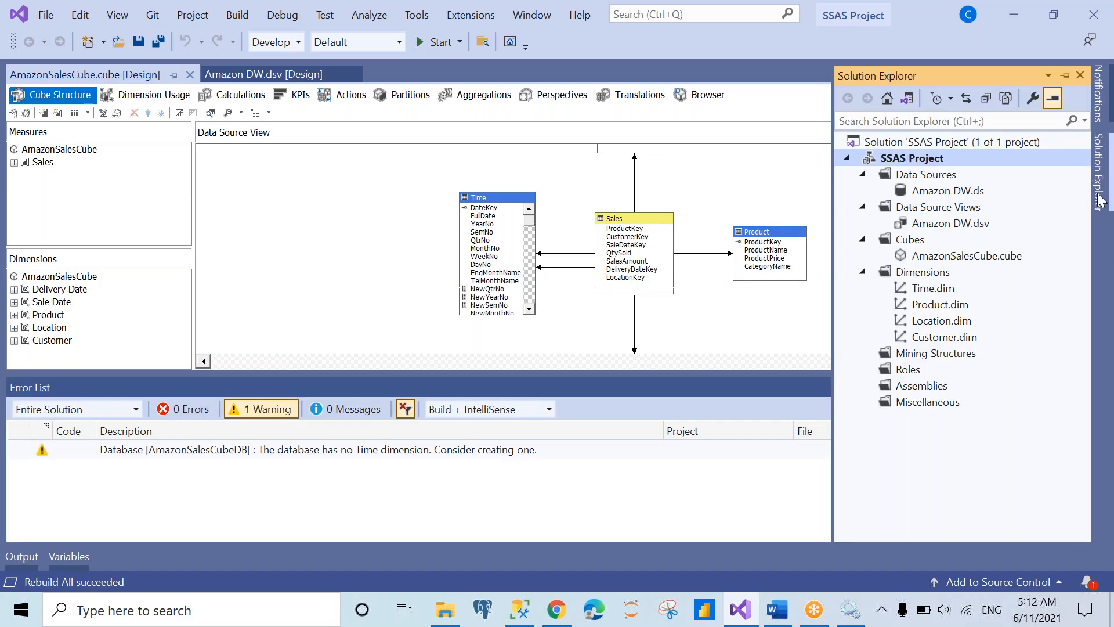
right_click(966, 158)
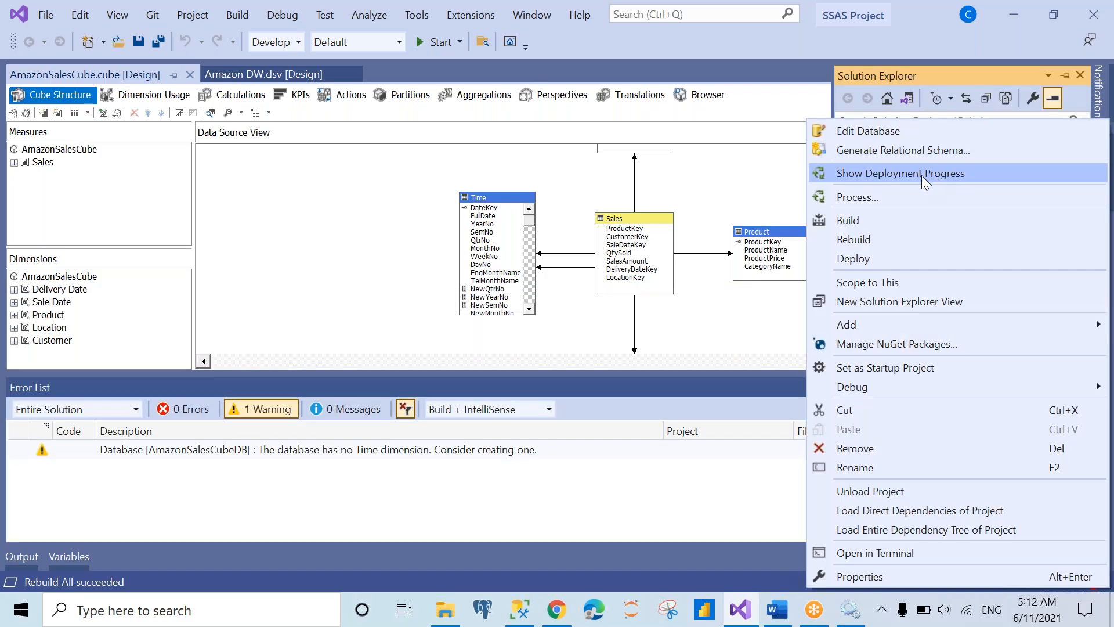
click(878, 197)
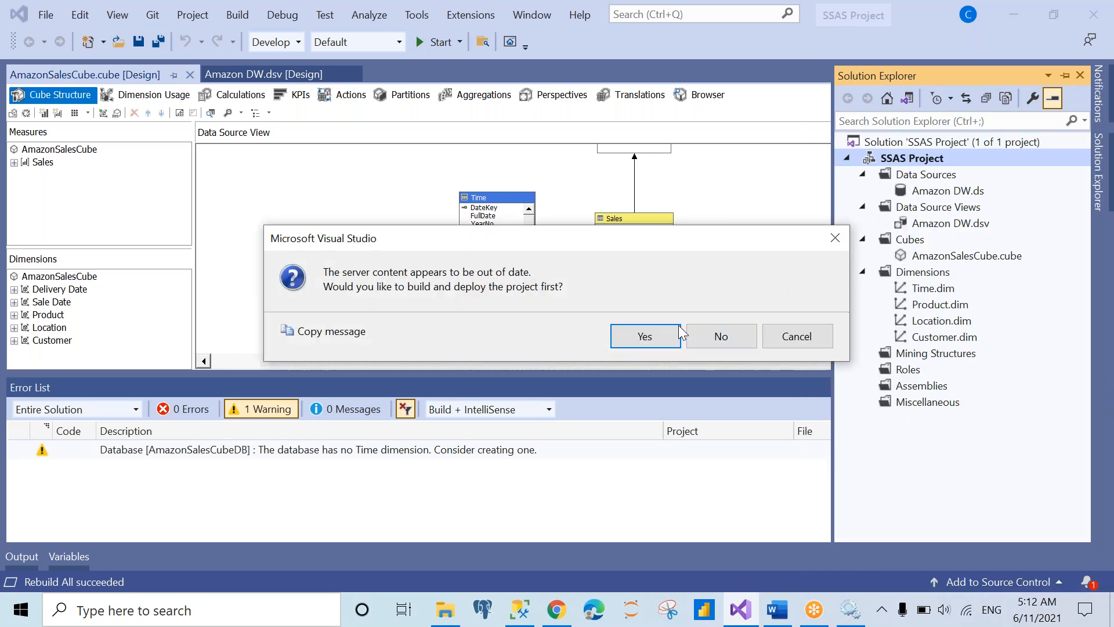
click(644, 334)
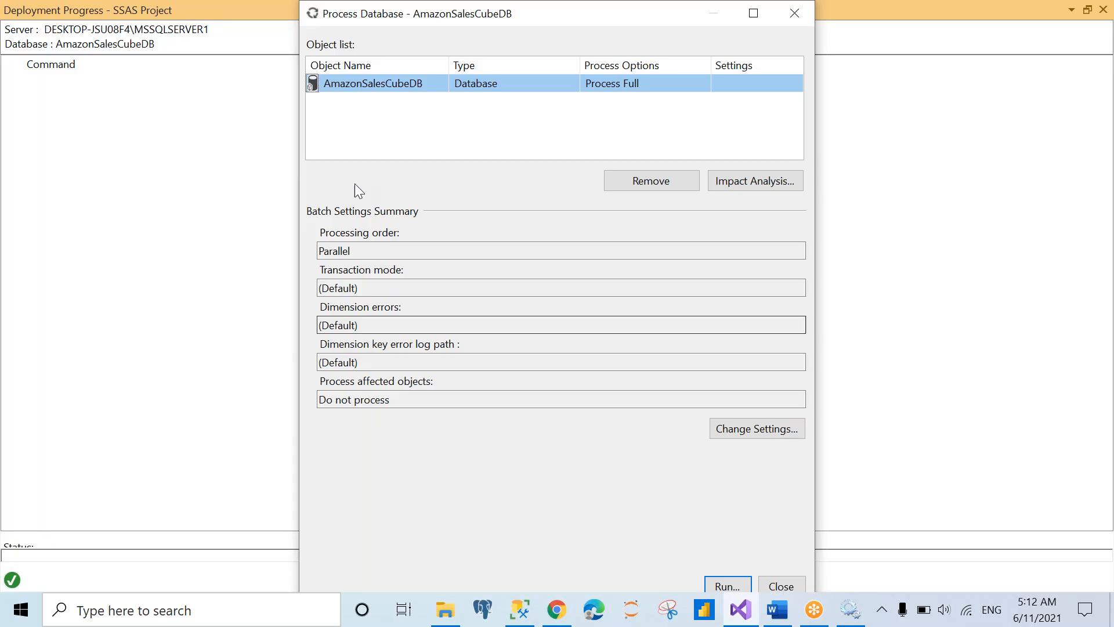
- Run the AmazonSalesCubeDB database processing with the Process Full option
click(265, 113)
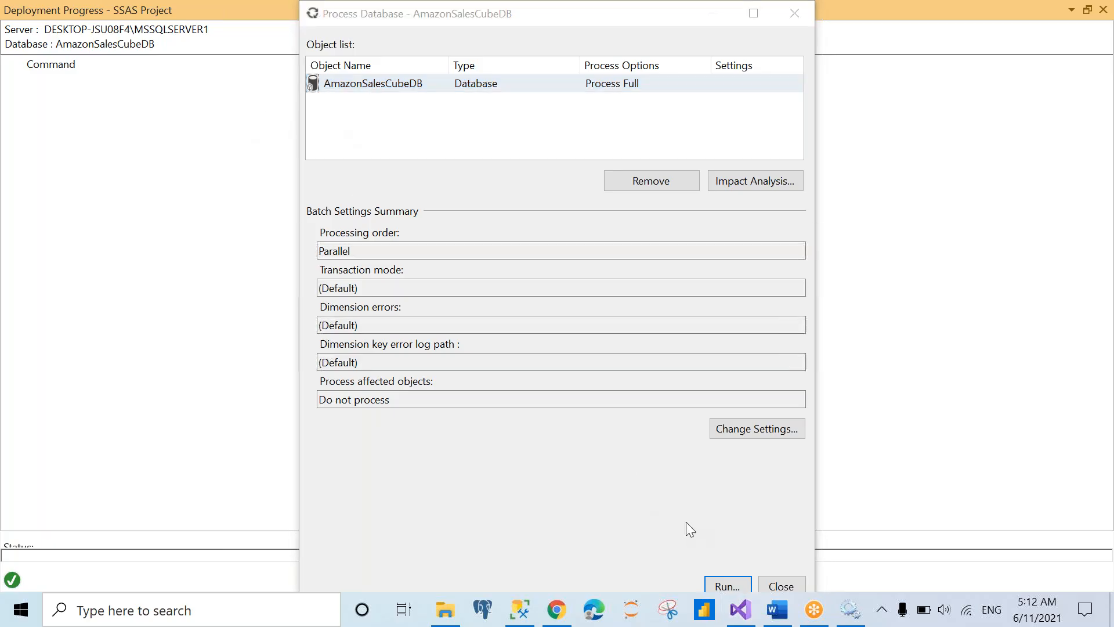
click(714, 585)
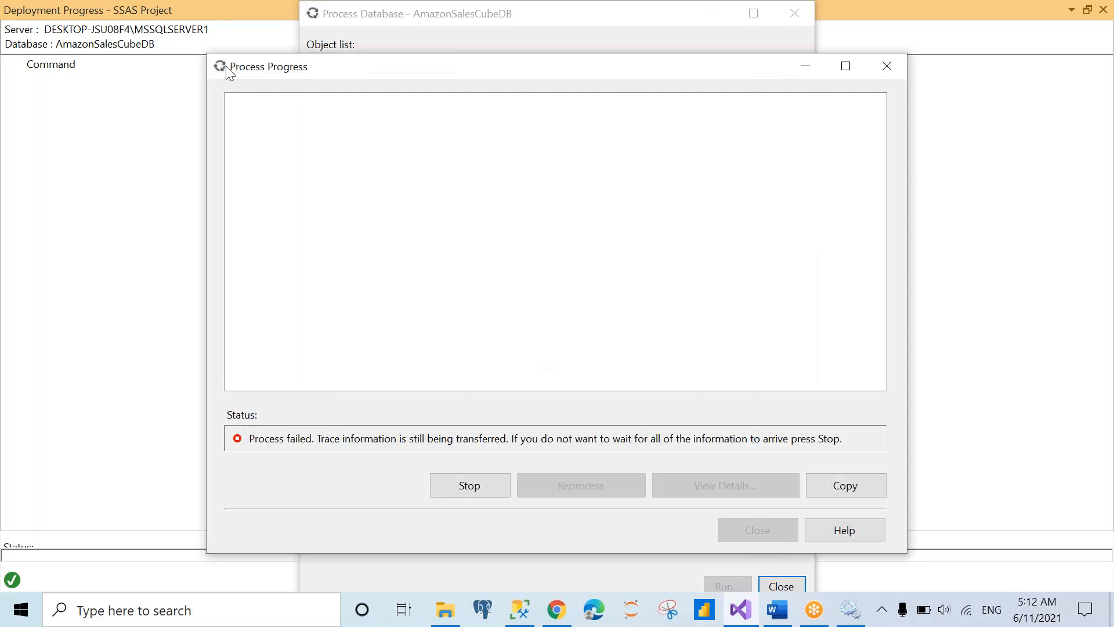
click(190, 73)
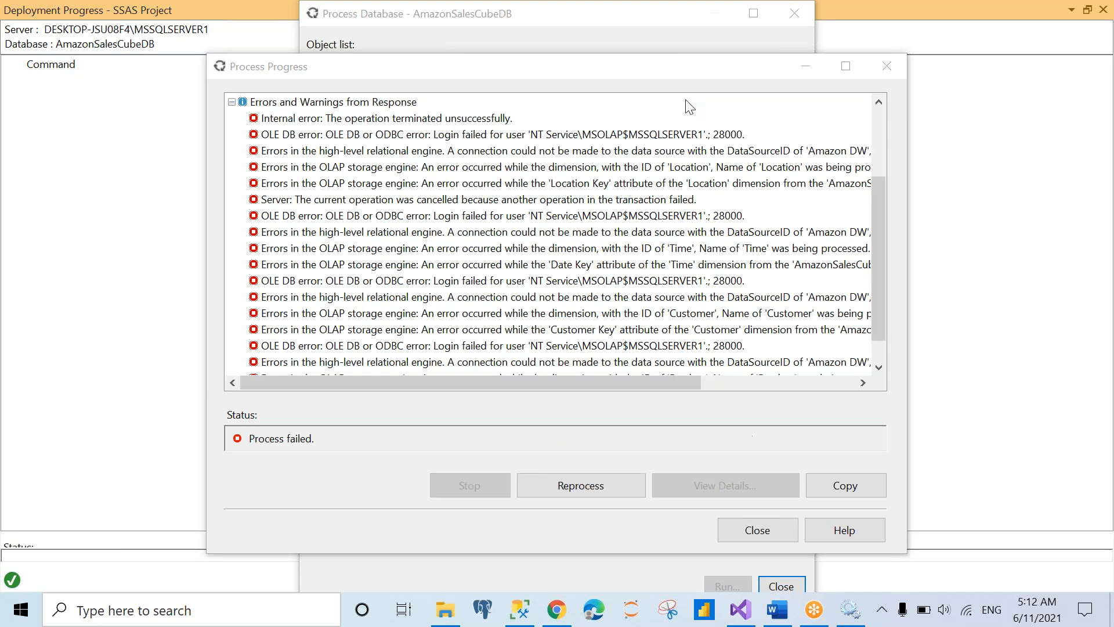
- Copy the OLE DB login error for NT Service\MSOLAP$MSSQLSERVER1 from the processing results and close both processing dialogs
click(706, 135)
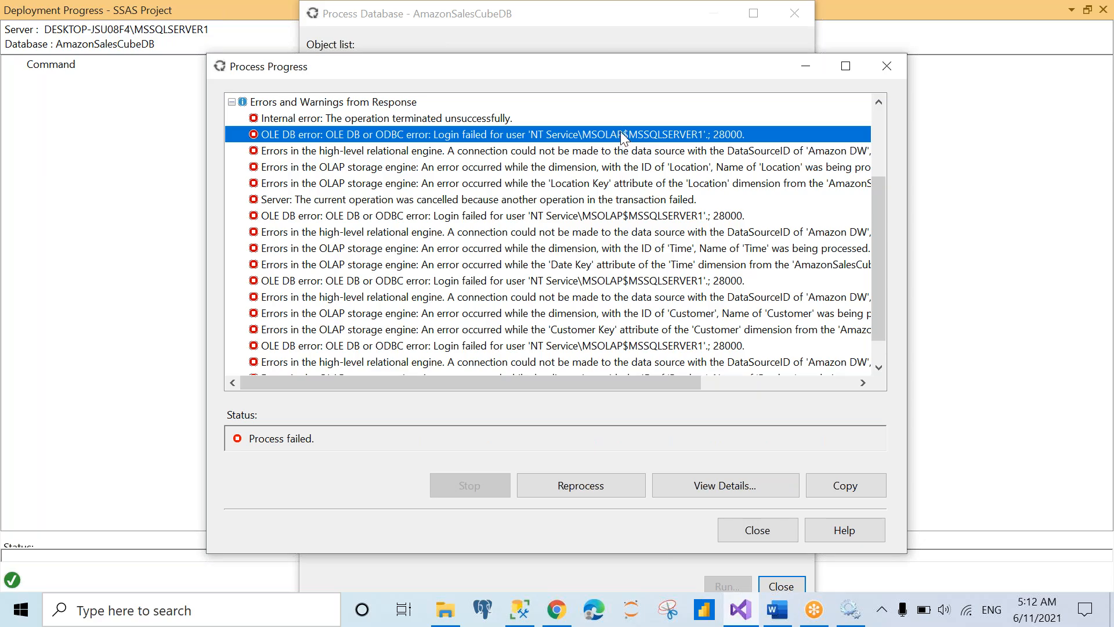
right_click(590, 134)
click(614, 149)
click(771, 538)
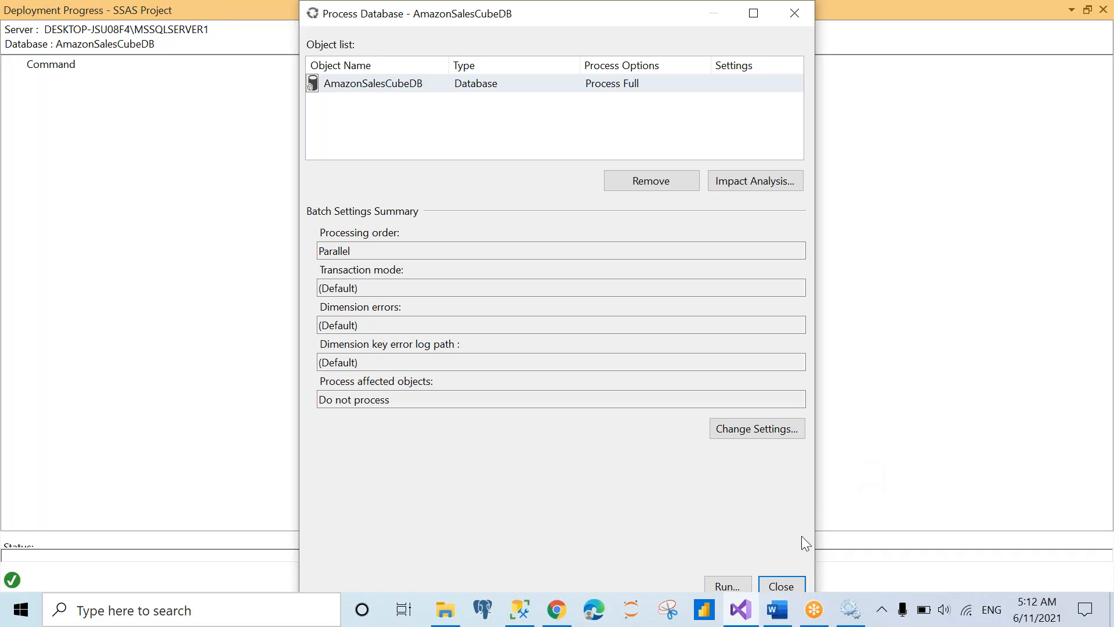
click(793, 581)
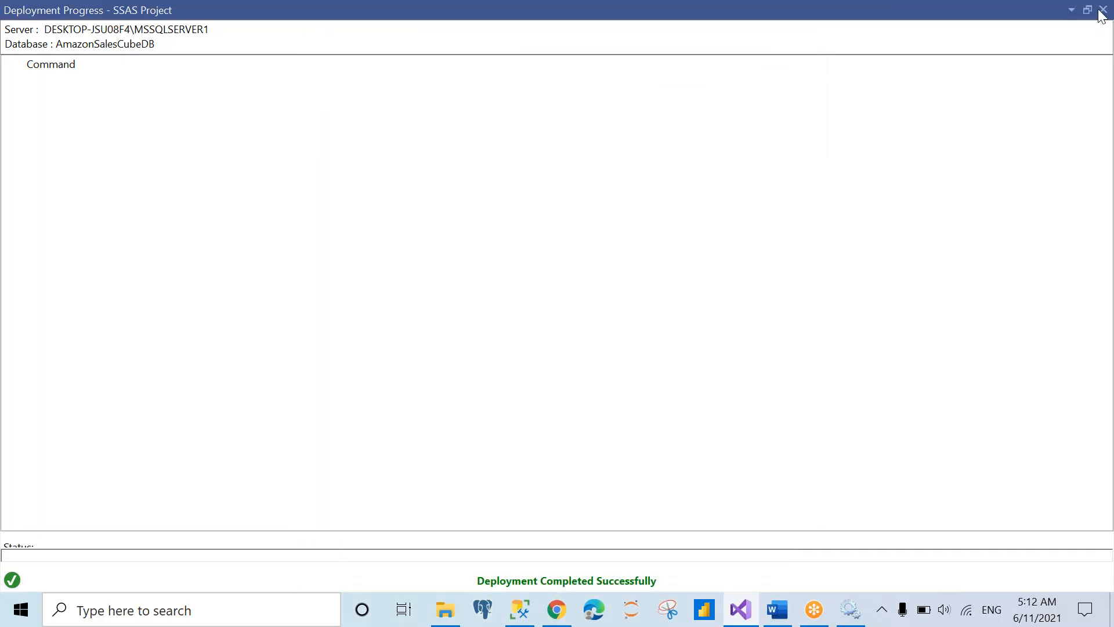
- Close the deployment progress, paste the copied login error into a new Notepad file and copy the account name NT Service\MSOLAP$MSSQLSERVER1 from it
click(1102, 9)
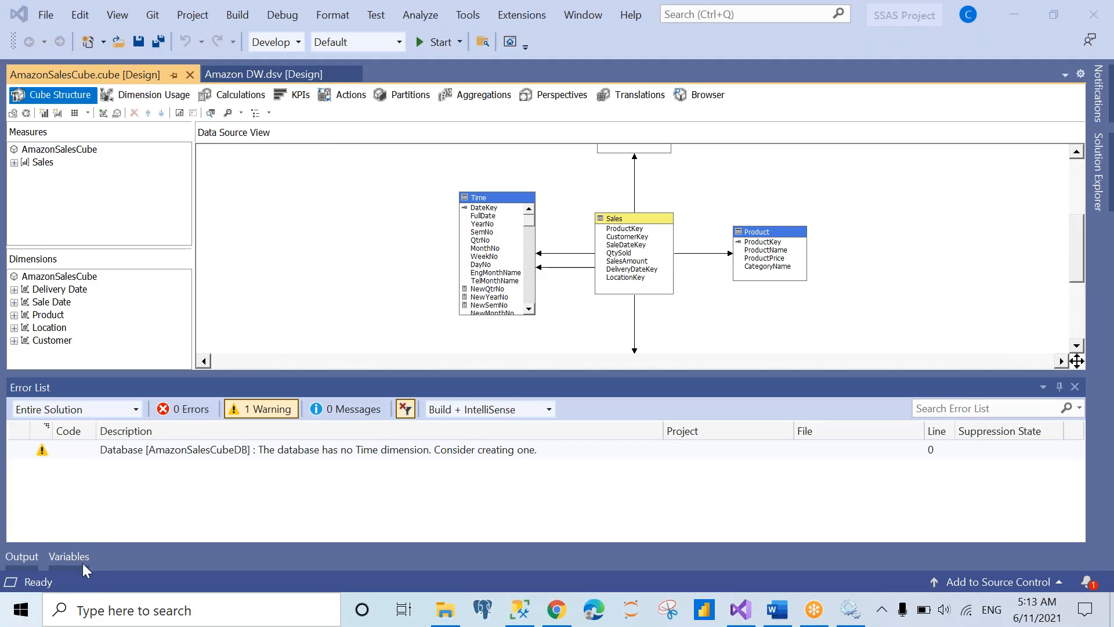
click(127, 604)
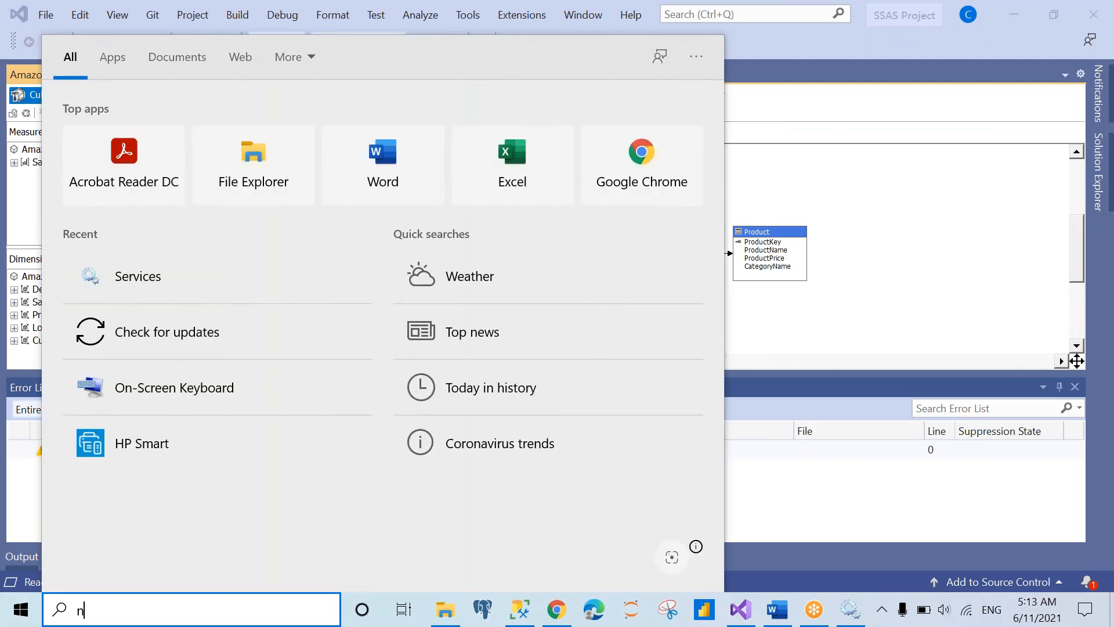
text(n)
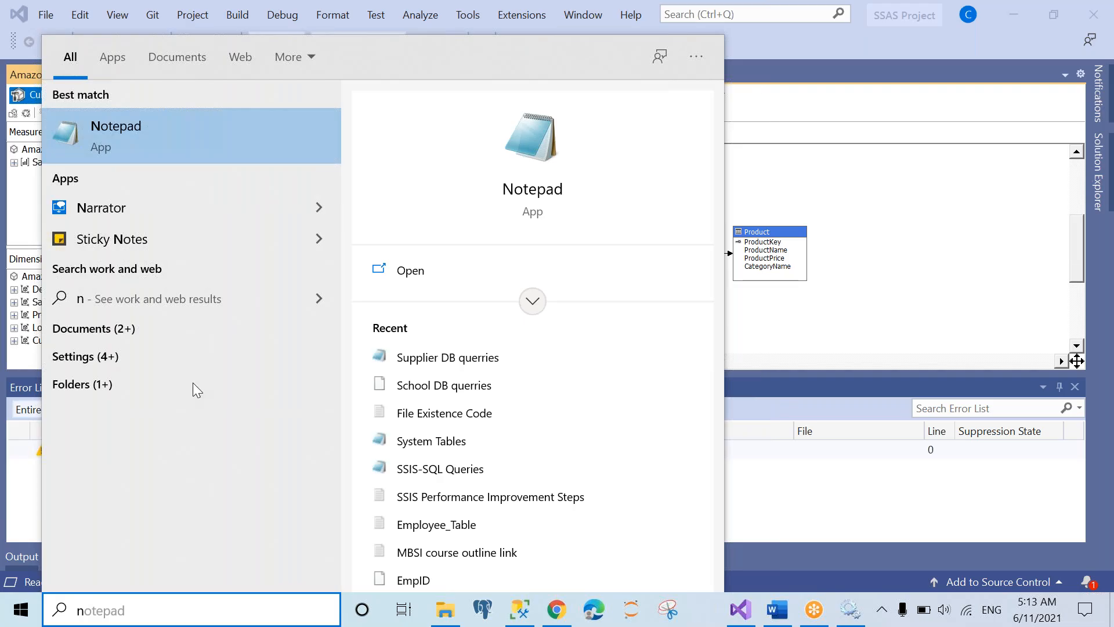
click(233, 139)
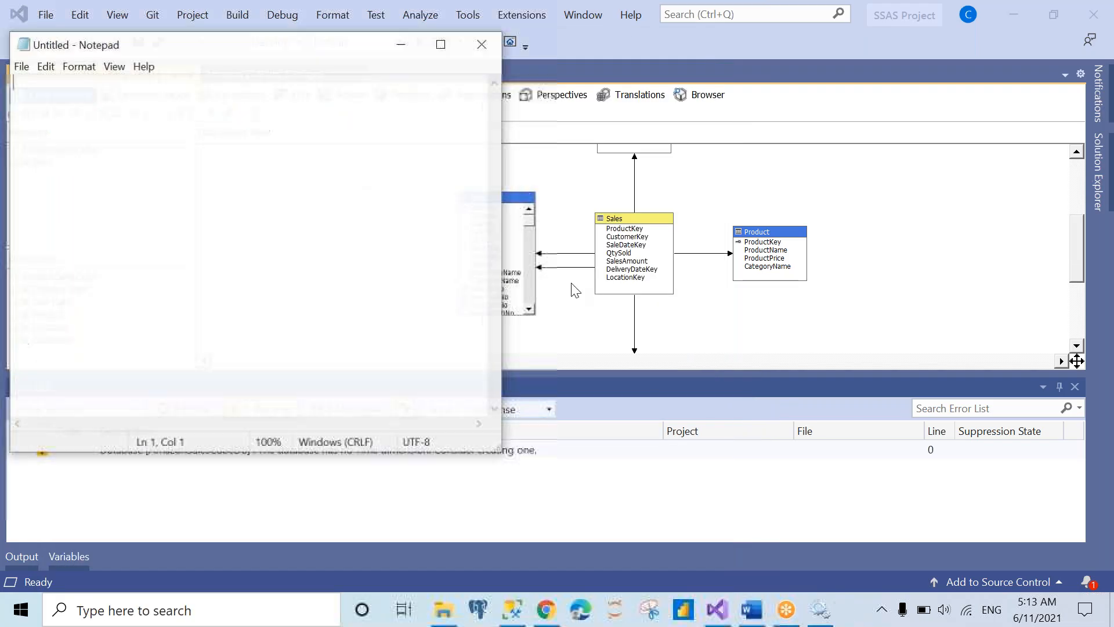
key(ctrl+v)
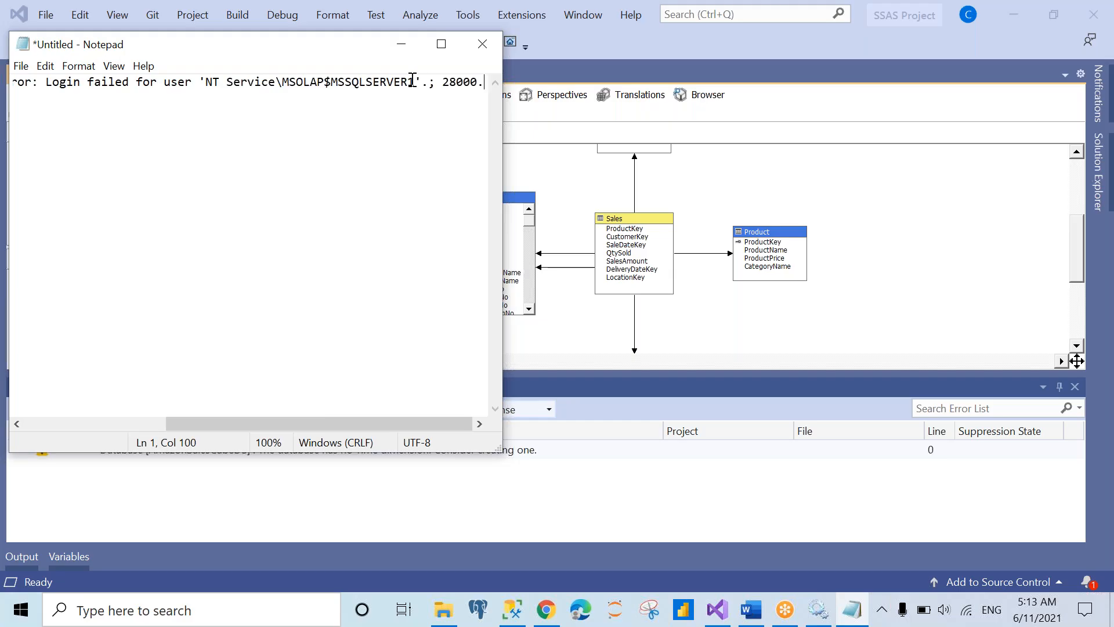
drag(415, 82, 209, 87)
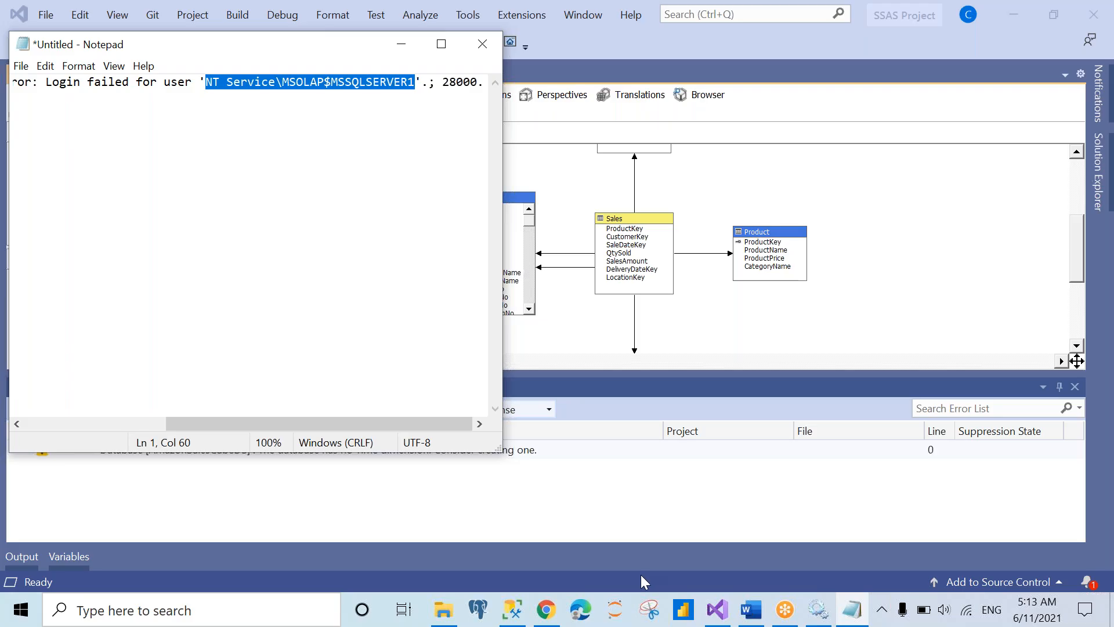
- Switch to SQL Server Management Studio, expand the database engine's security logins and start creating a new login
click(513, 614)
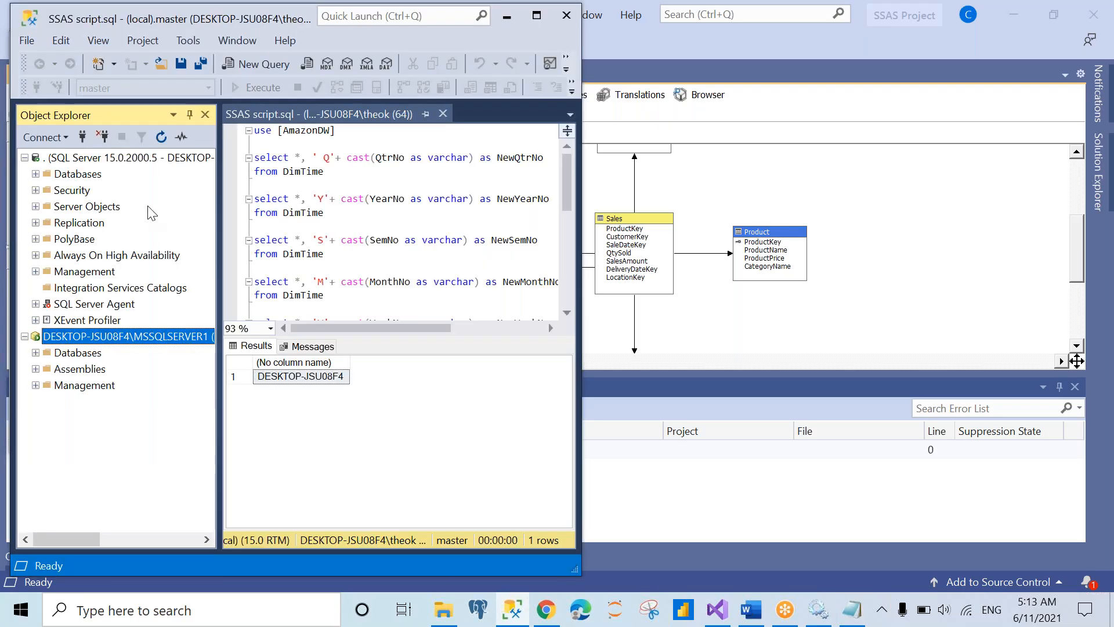
click(35, 190)
click(75, 207)
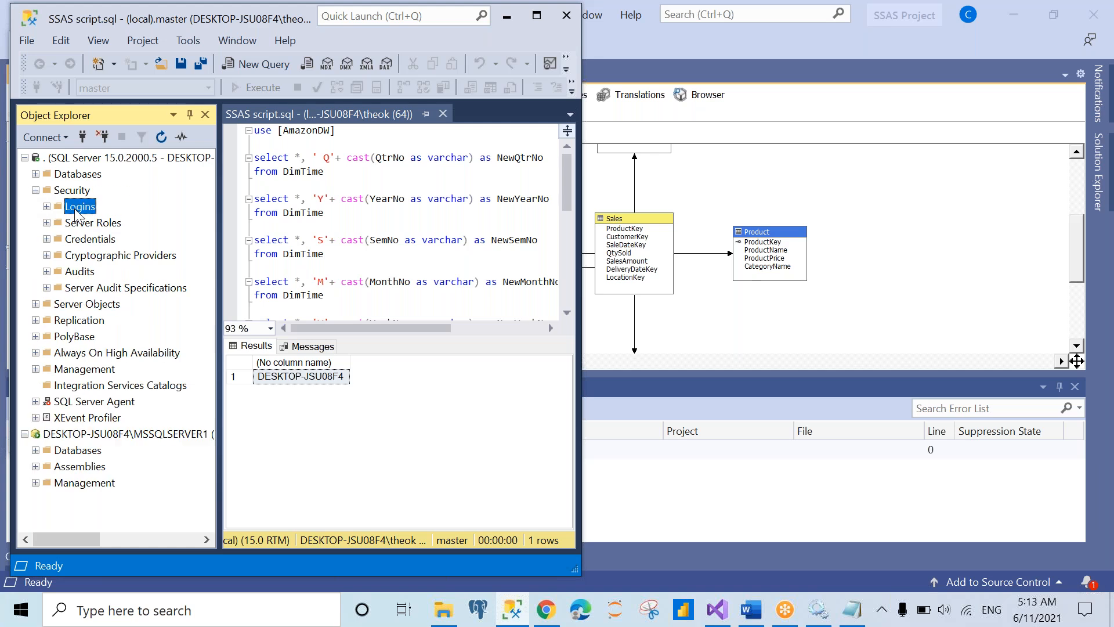
right_click(76, 207)
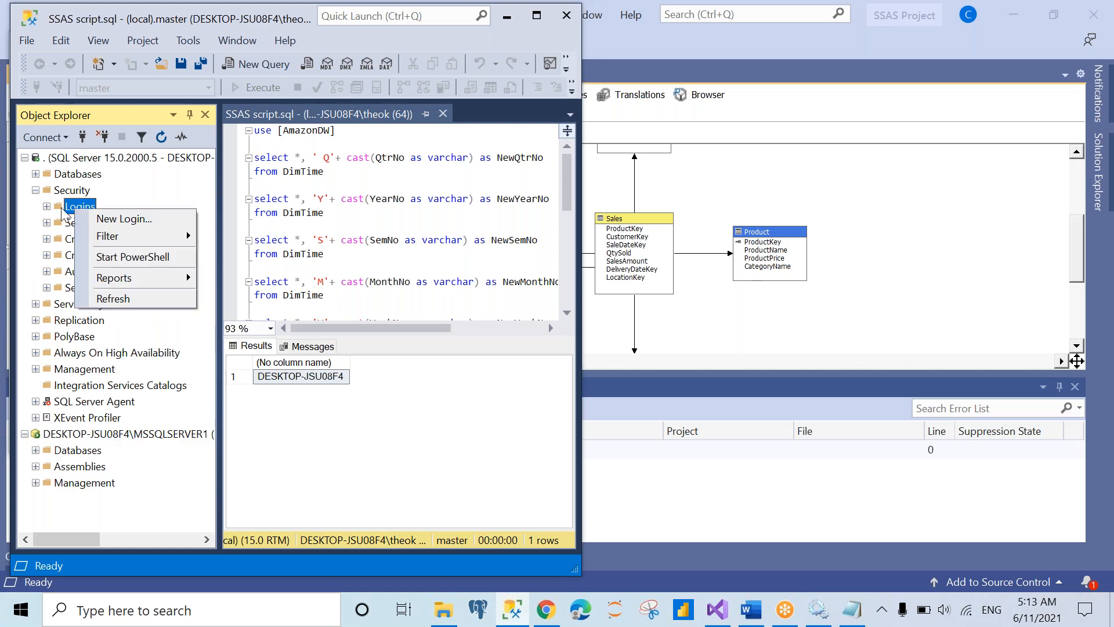
click(47, 206)
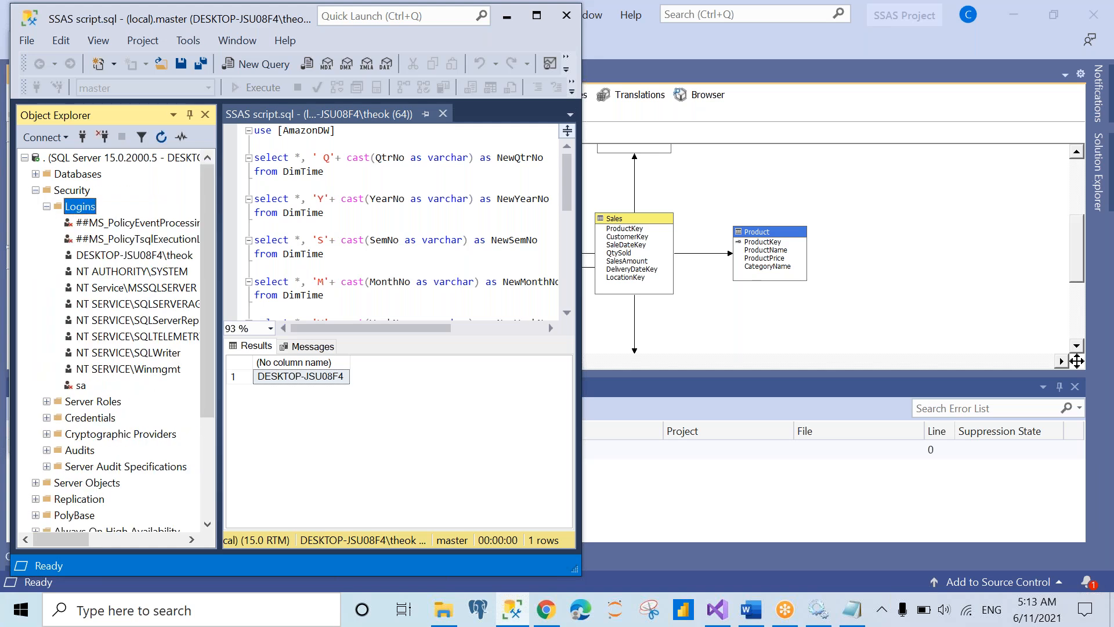
right_click(81, 208)
click(109, 212)
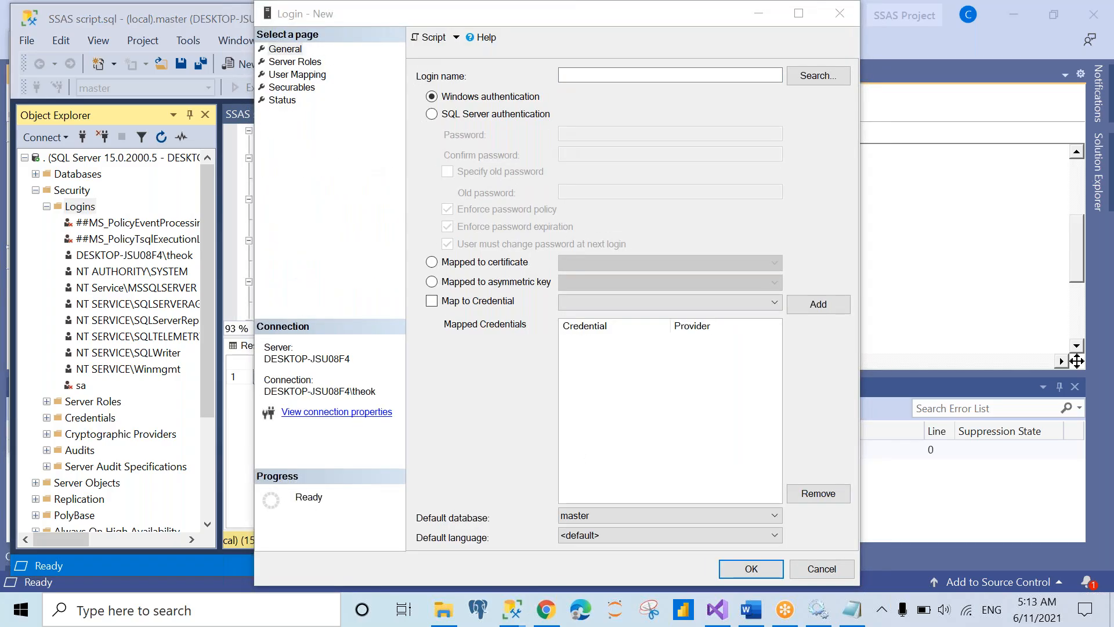
- Look up the account NT Service\MSOLAP$MSSQLSERVER1, verify its name and use it as the new login's name
click(815, 77)
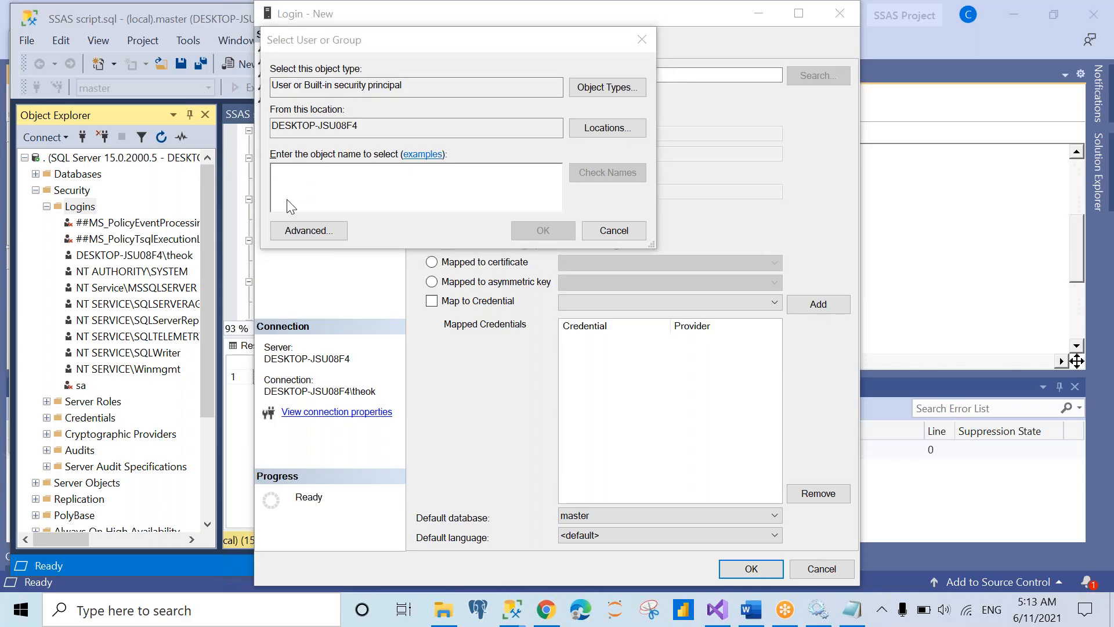
click(474, 174)
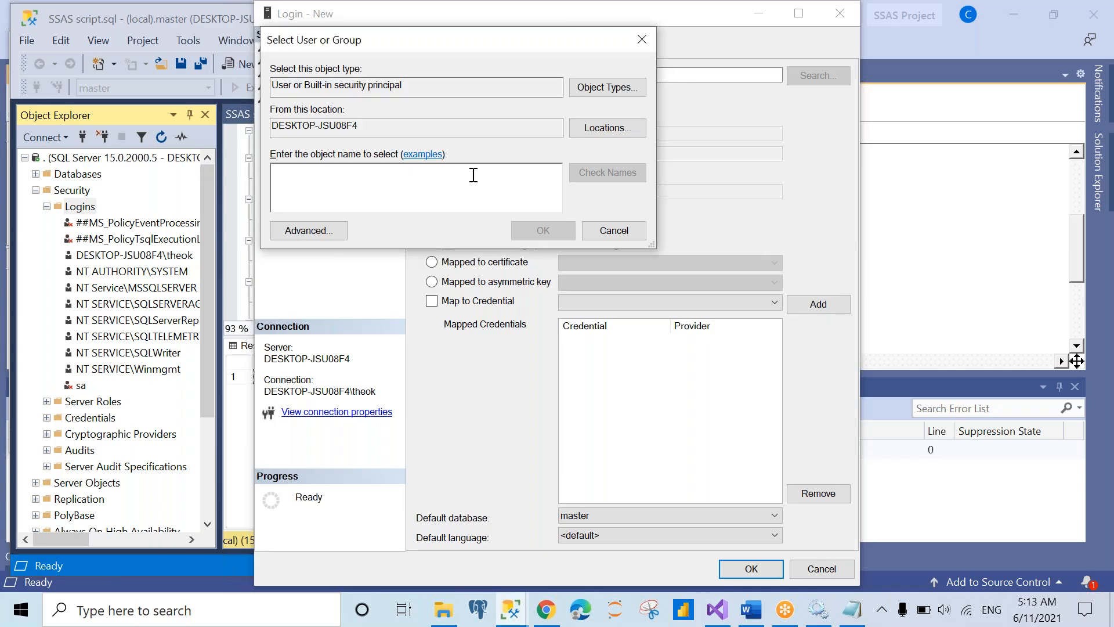
text(NT Service\MSOLAP$MSSQLSERVER1)
click(606, 172)
click(548, 230)
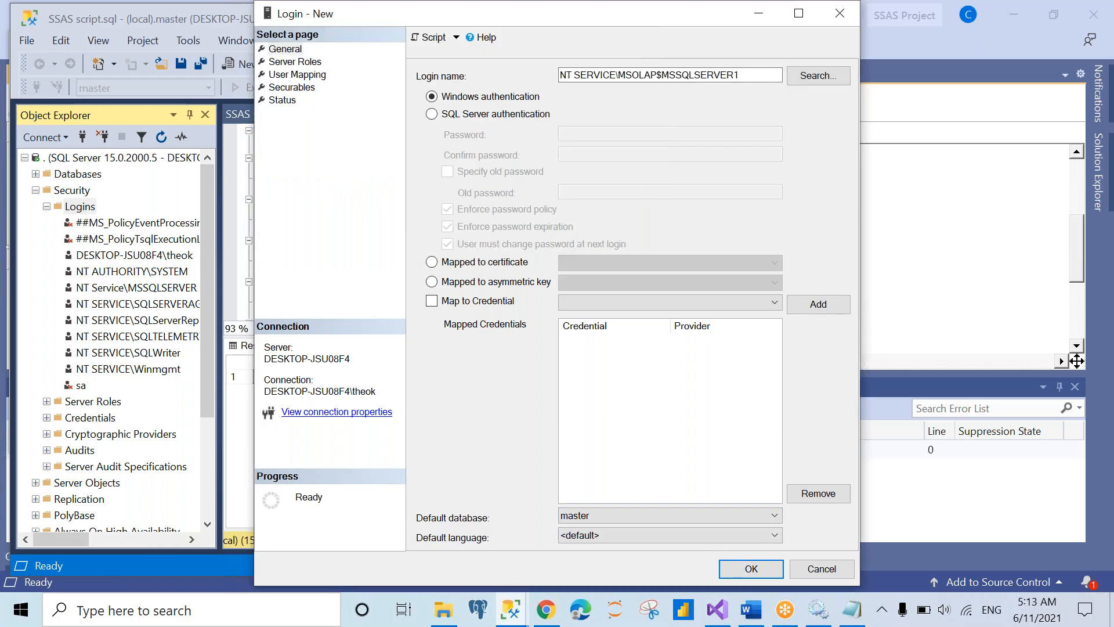
- Grant the new login the sysadmin server role and create it
click(301, 62)
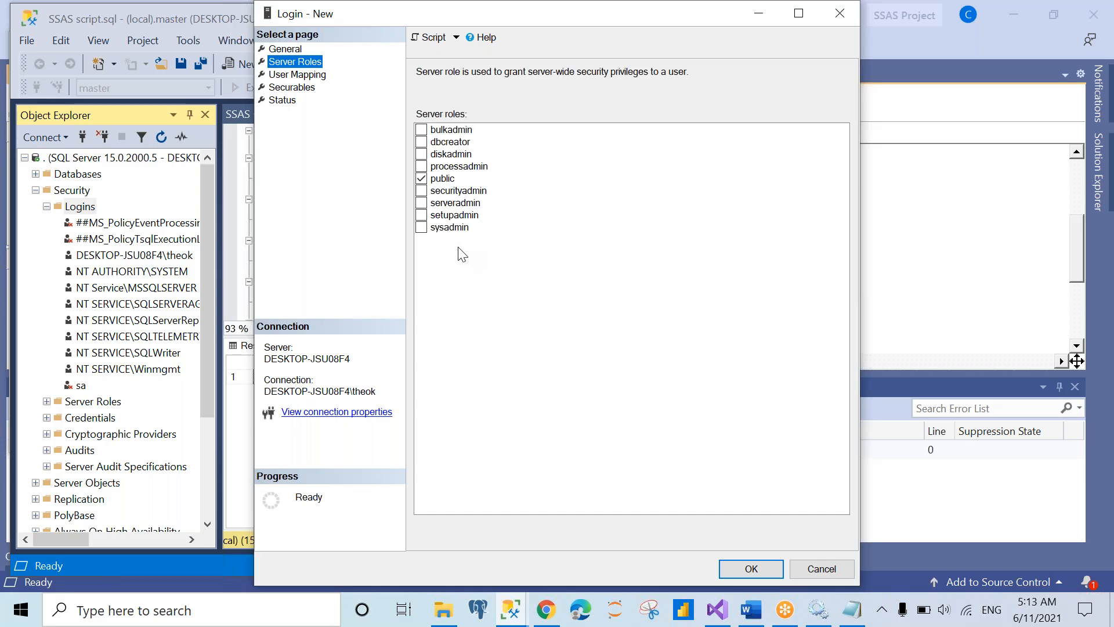
click(422, 229)
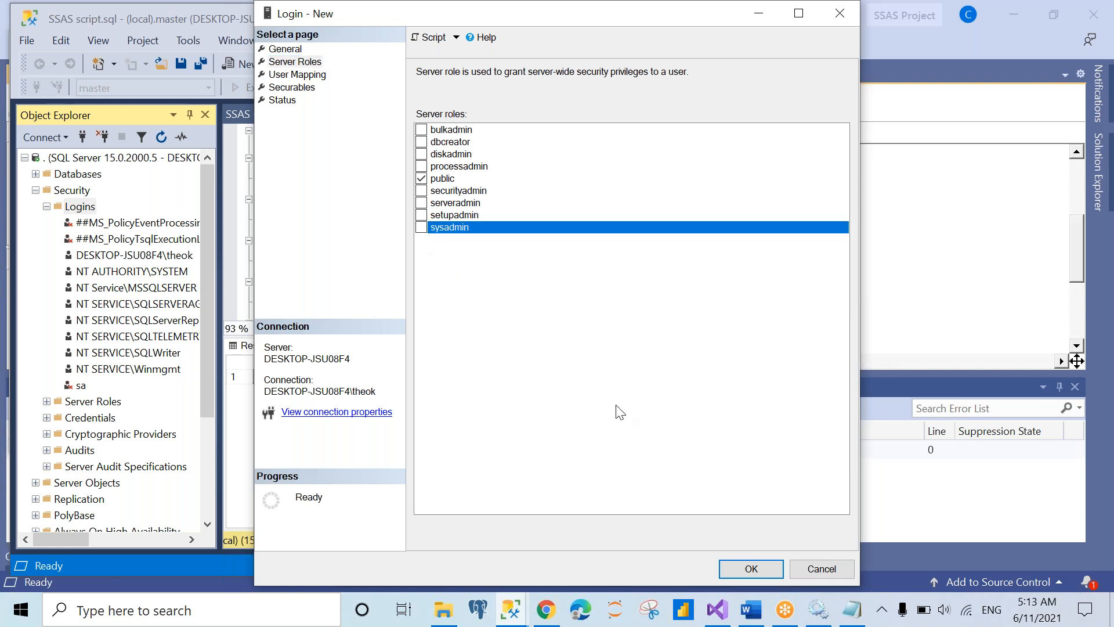
click(421, 227)
click(749, 570)
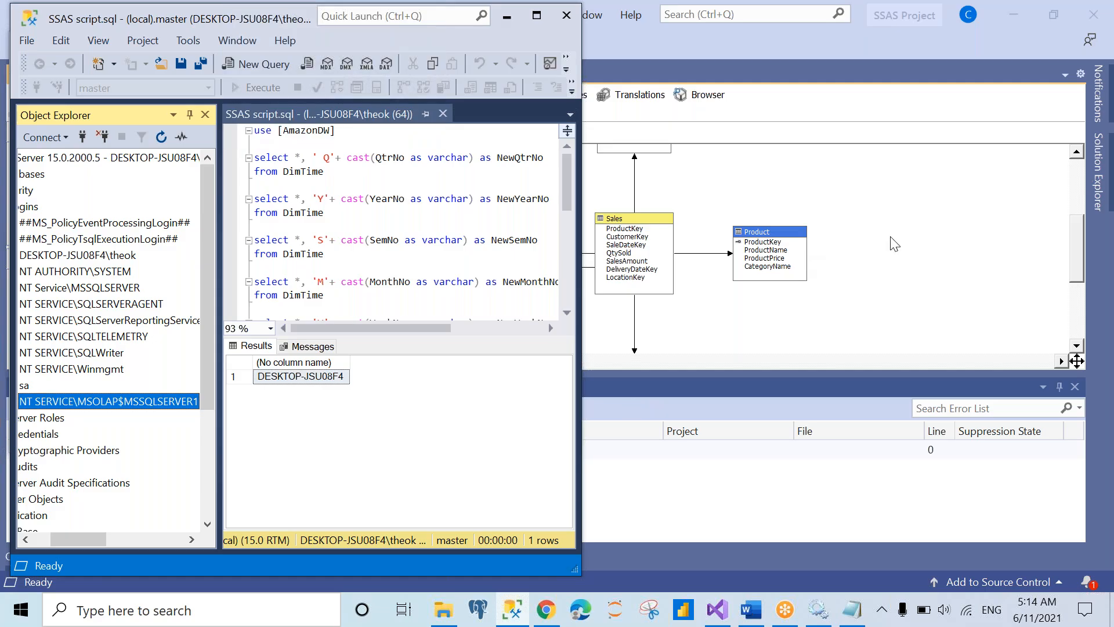
- Switch back to Visual Studio and rebuild the SSAS Project
click(1093, 174)
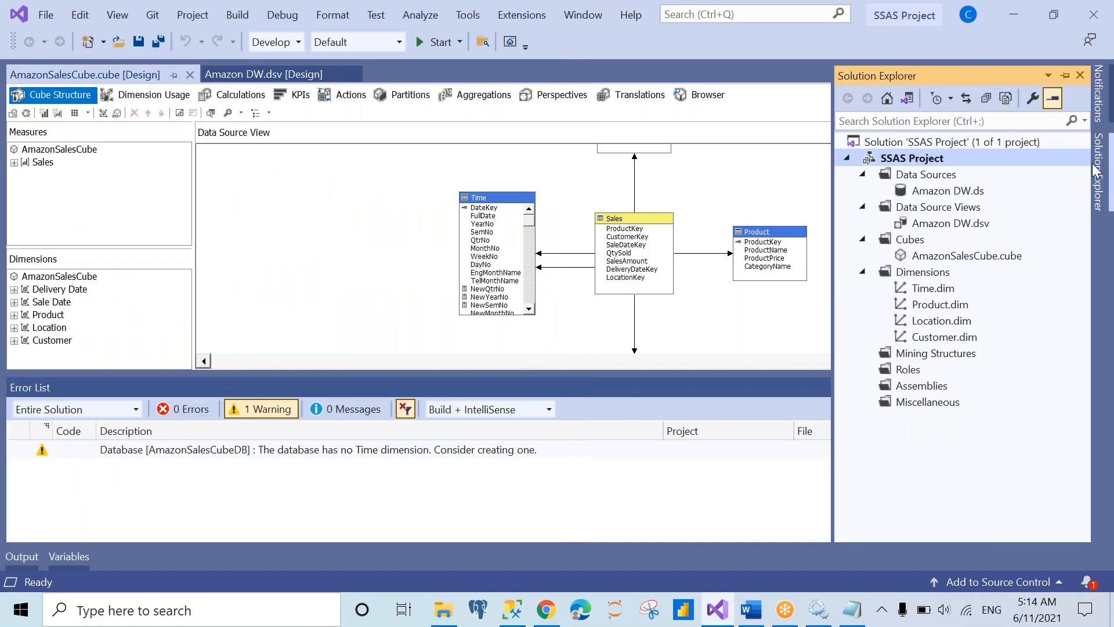
right_click(935, 162)
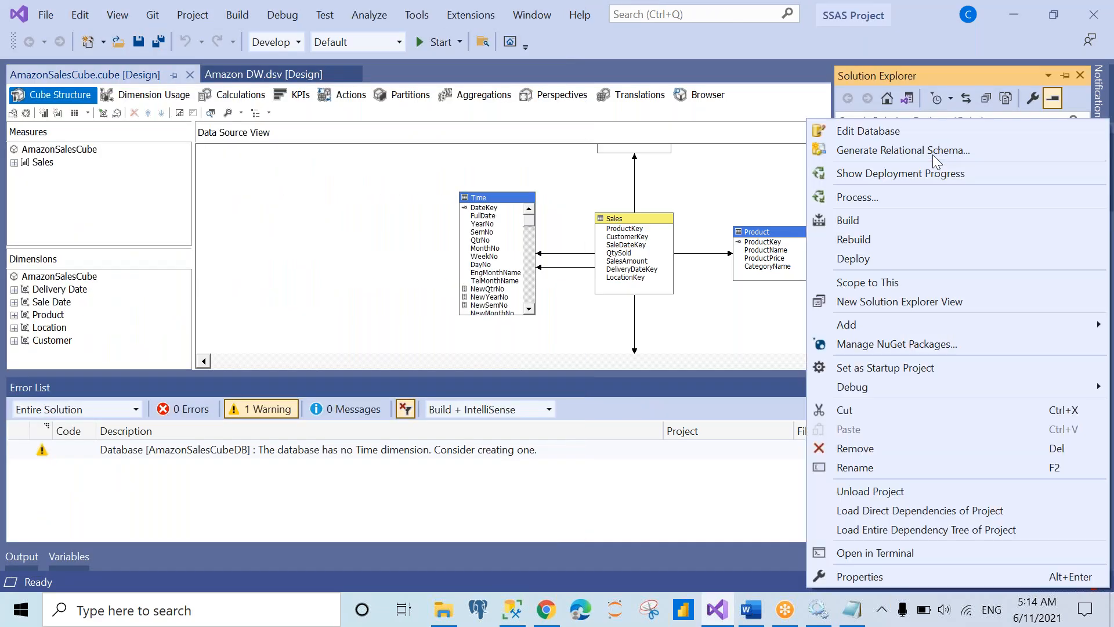
click(850, 241)
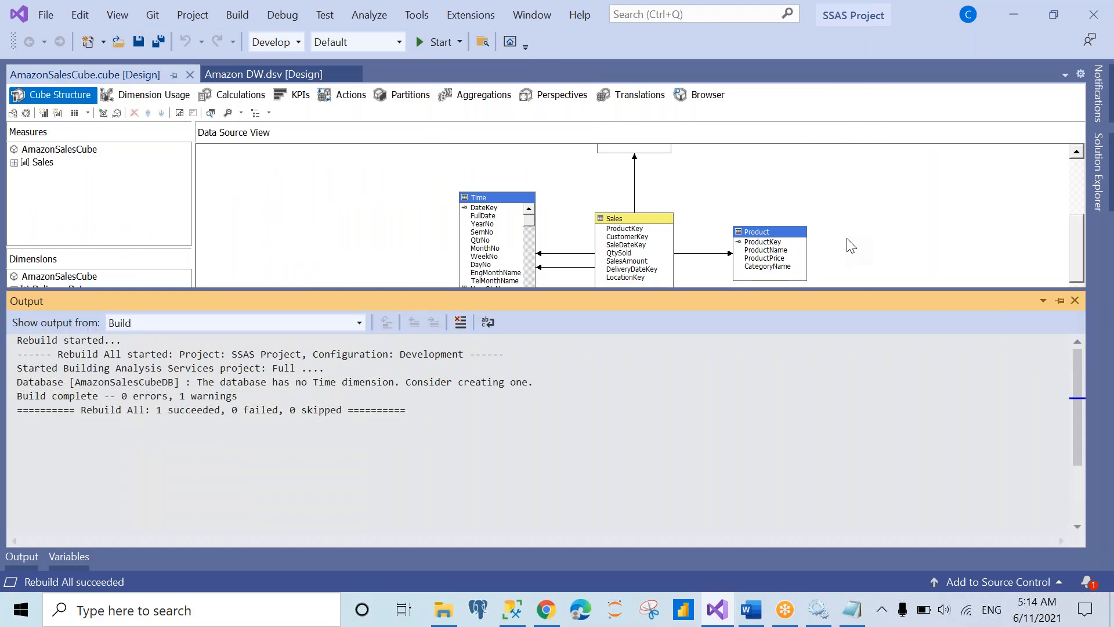
- Process the SSAS Project's database with Process Full, agreeing to deploy first and overwrite the existing AmazonSalesCubeDB on the server
click(1098, 171)
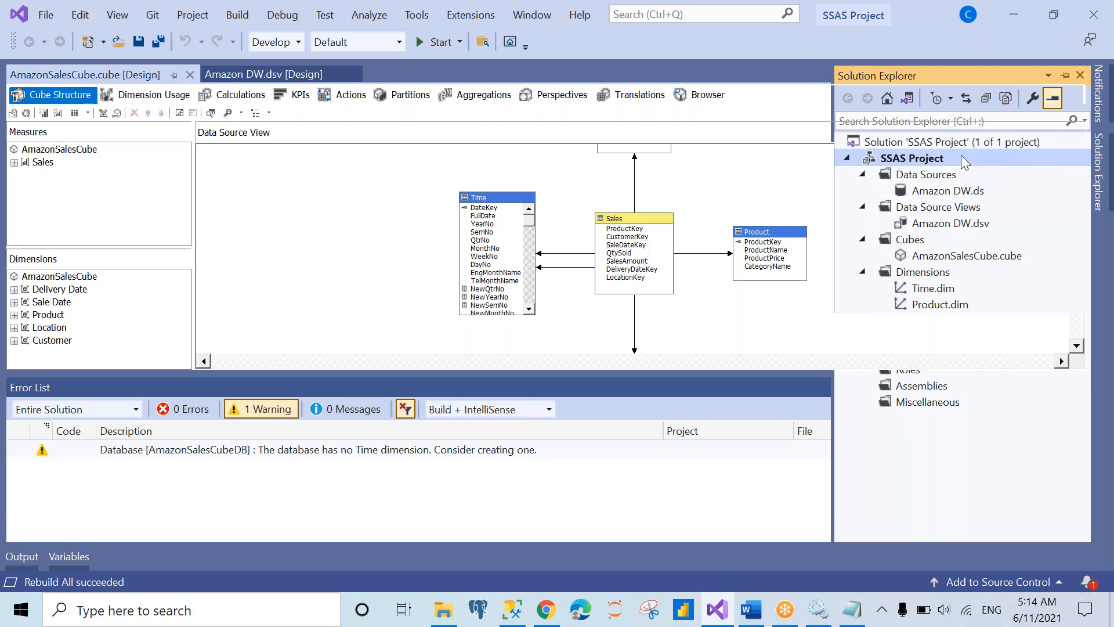
right_click(961, 155)
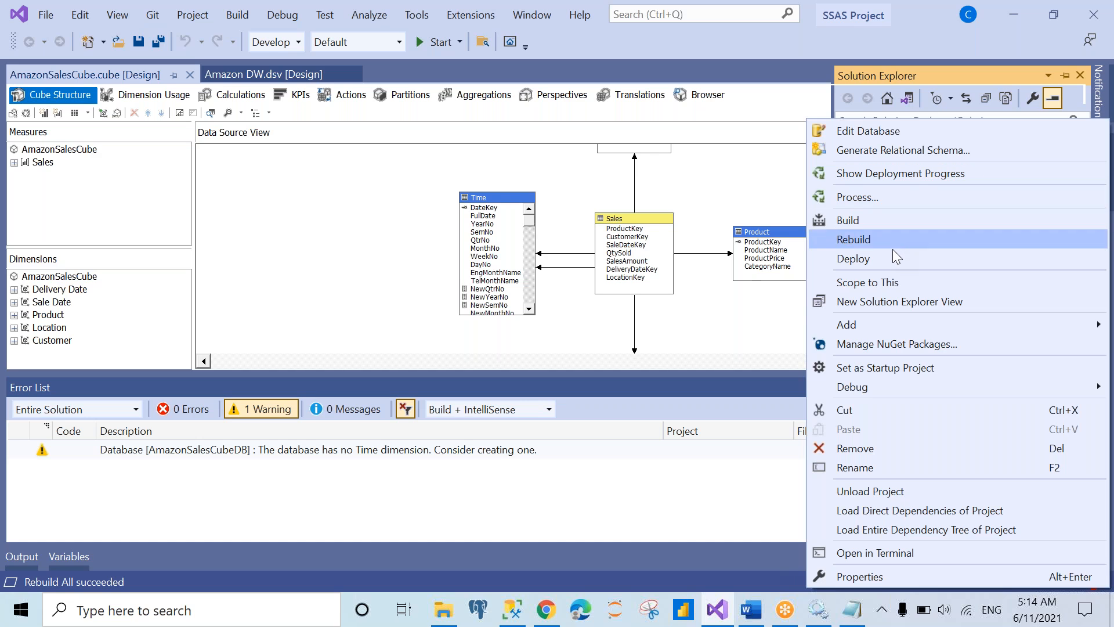
click(860, 200)
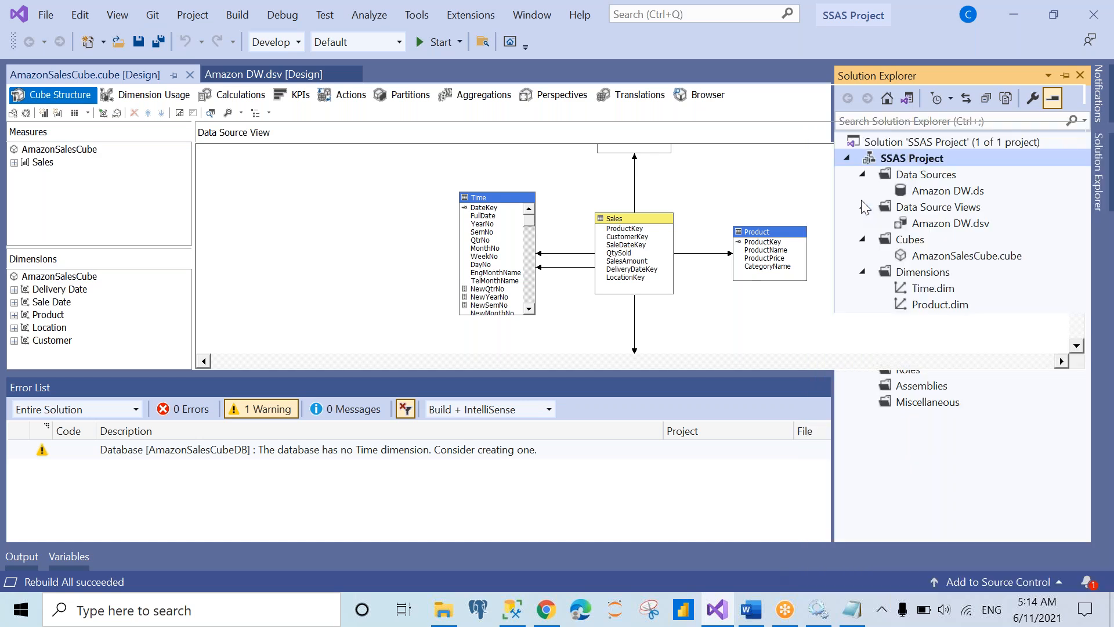
click(666, 338)
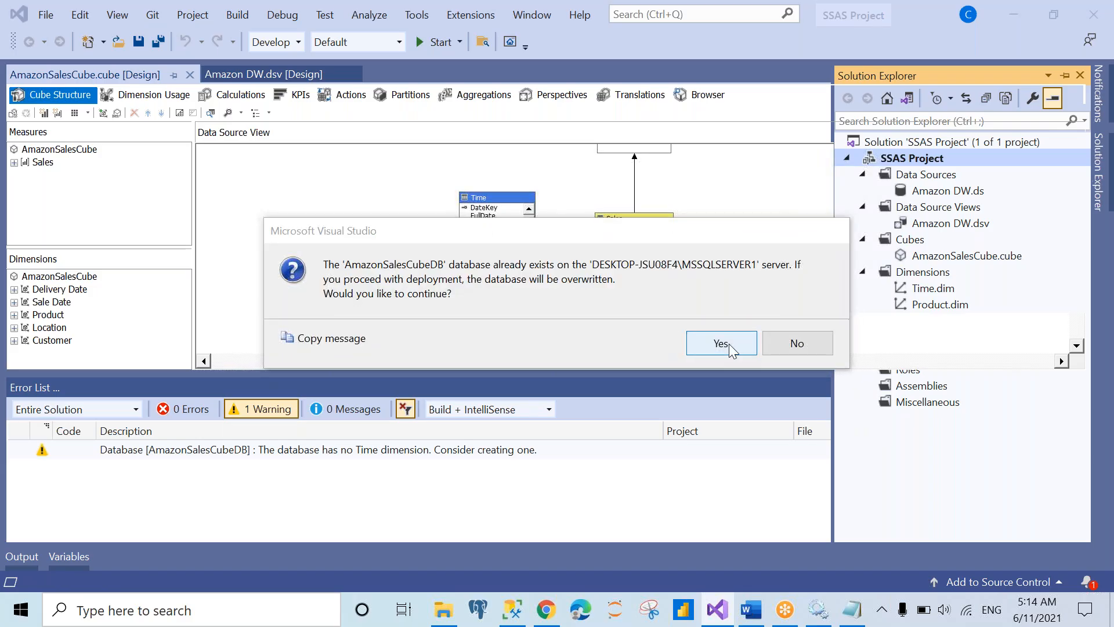
click(729, 343)
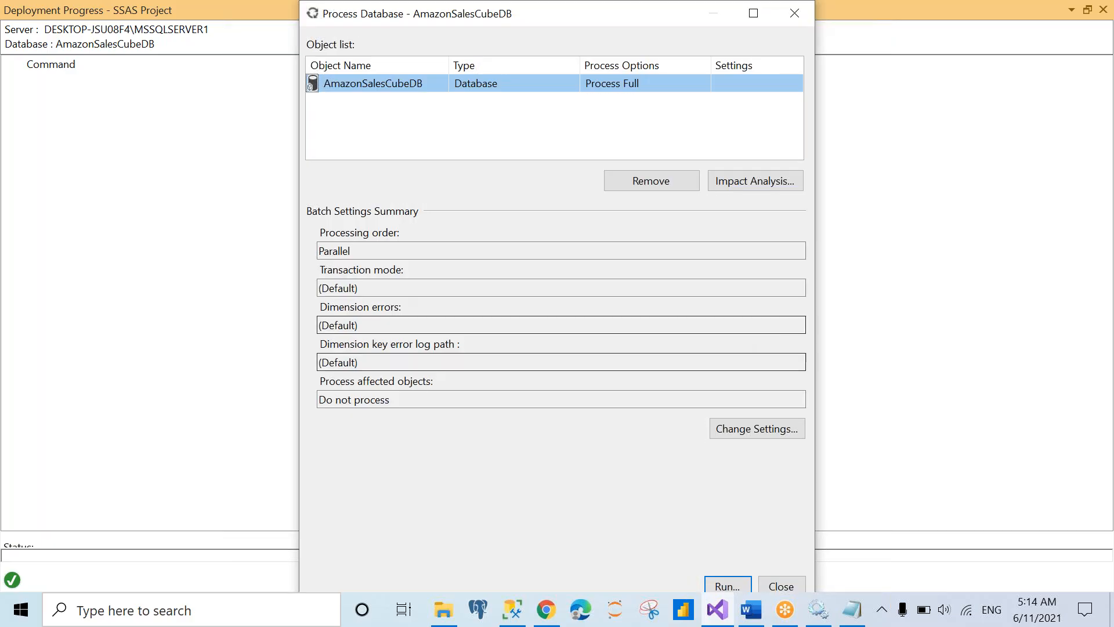
click(722, 583)
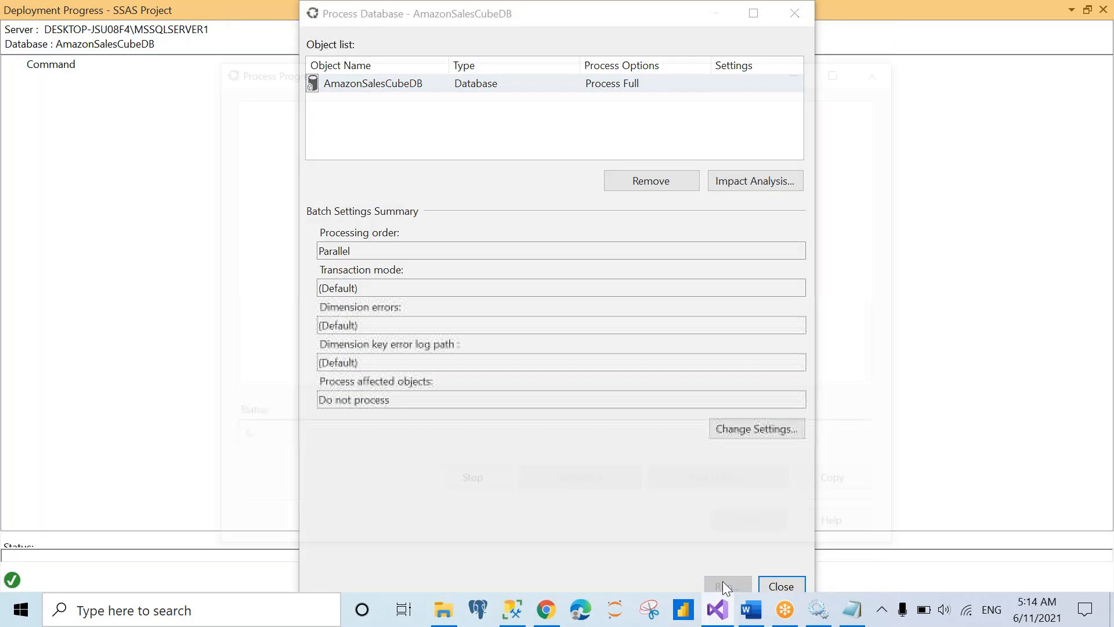